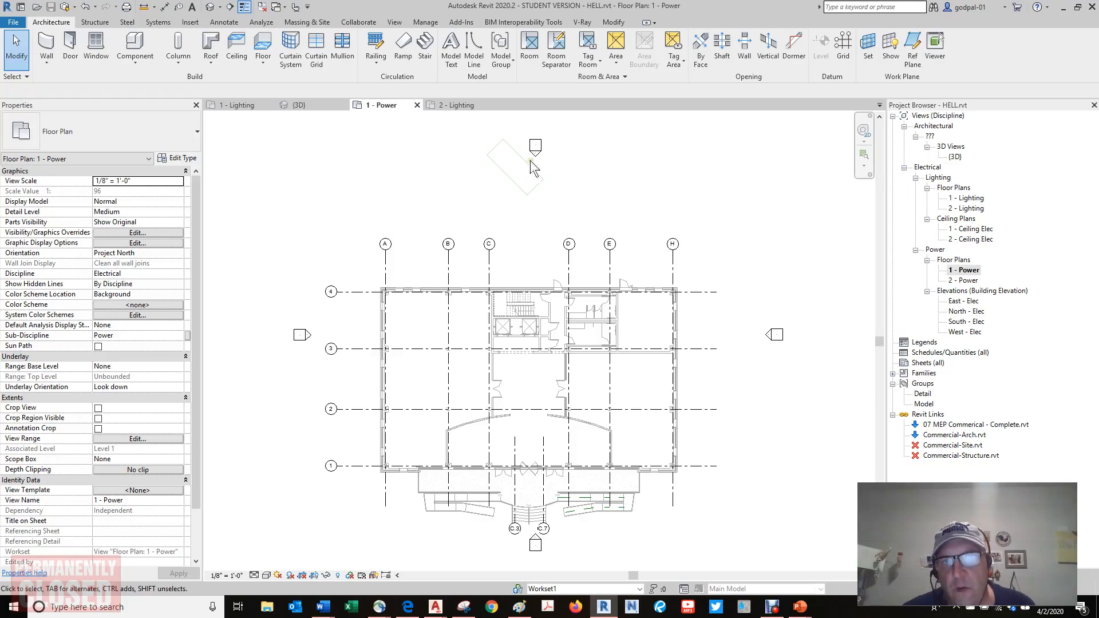
# Step: Select the rotated rectangle's lines above the plan, inspect their category with Filter, and clear the selection
pyautogui.moveTo(470, 132); pyautogui.dragTo(599, 208)
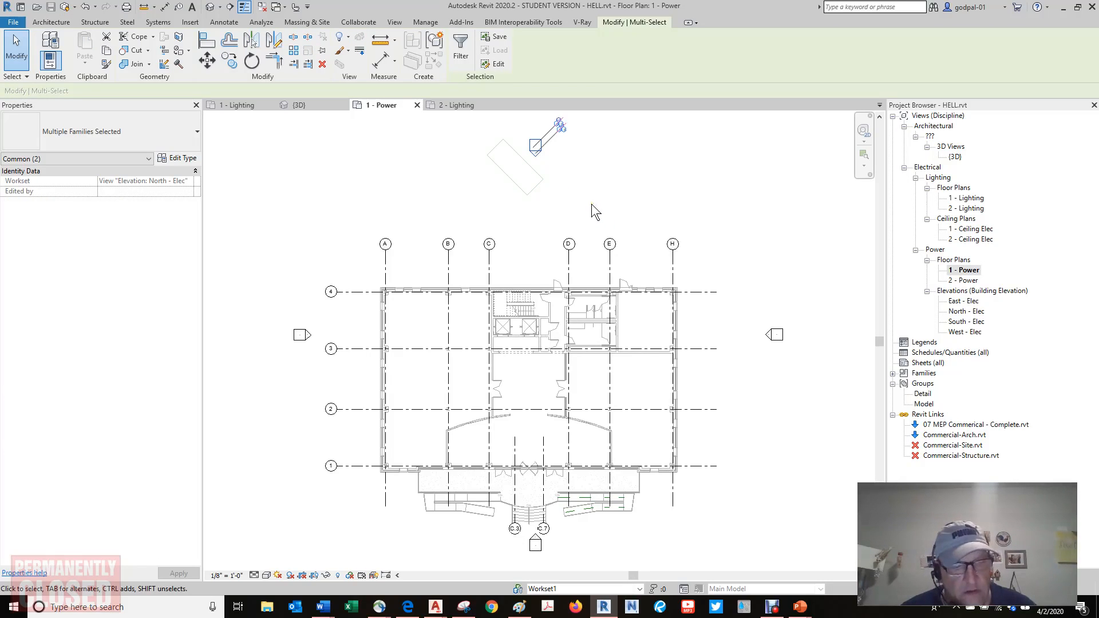
pyautogui.click(497, 155)
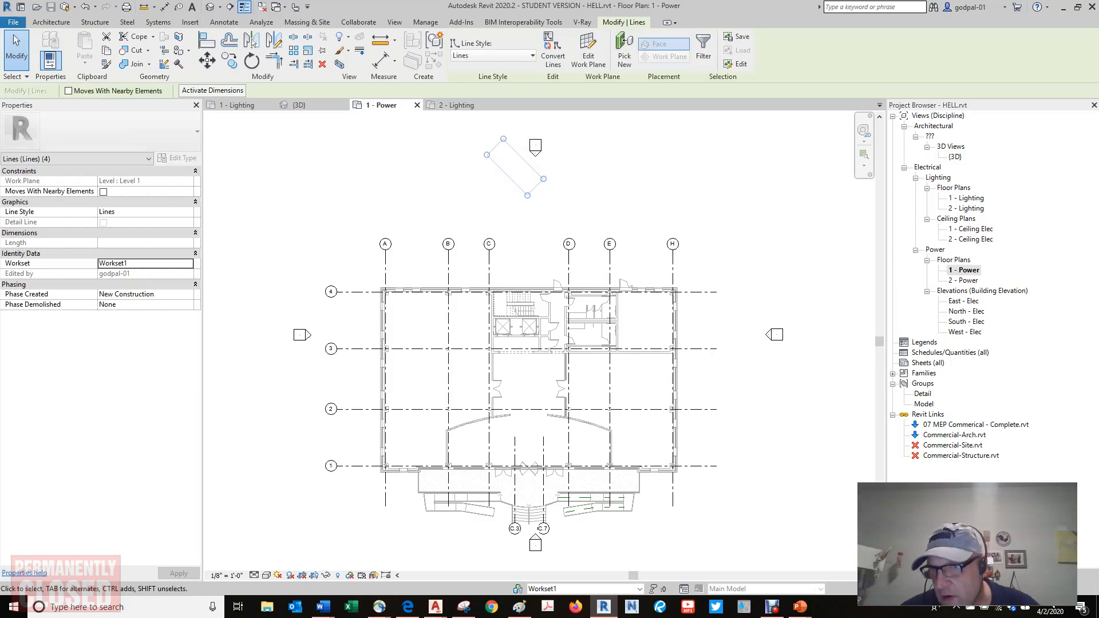
pyautogui.click(1074, 589)
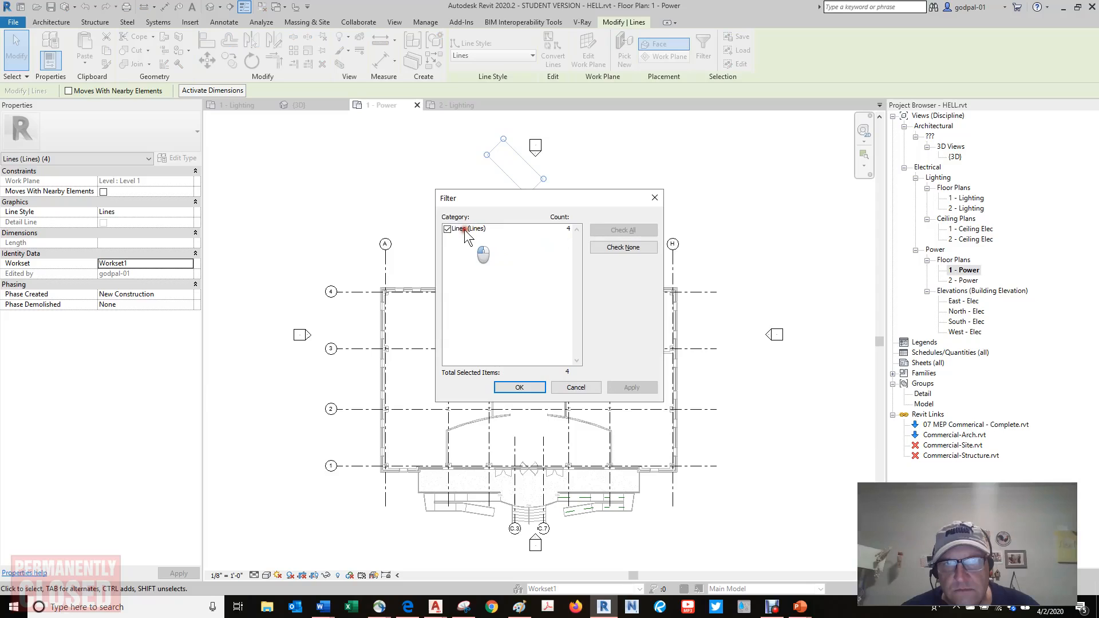
pyautogui.click(566, 387)
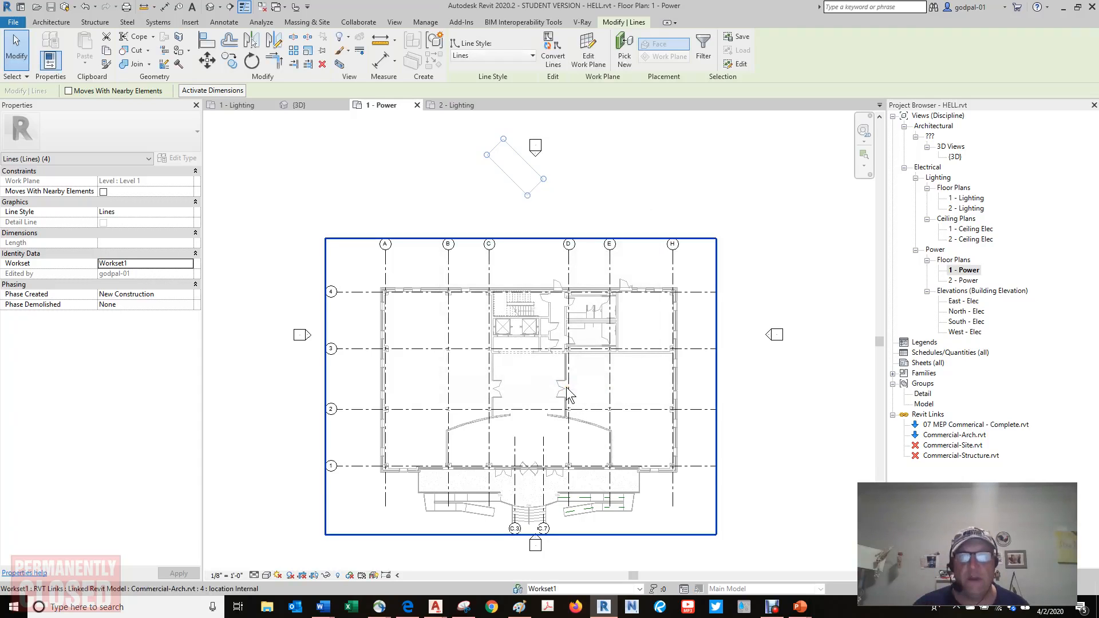
pyautogui.click(645, 207)
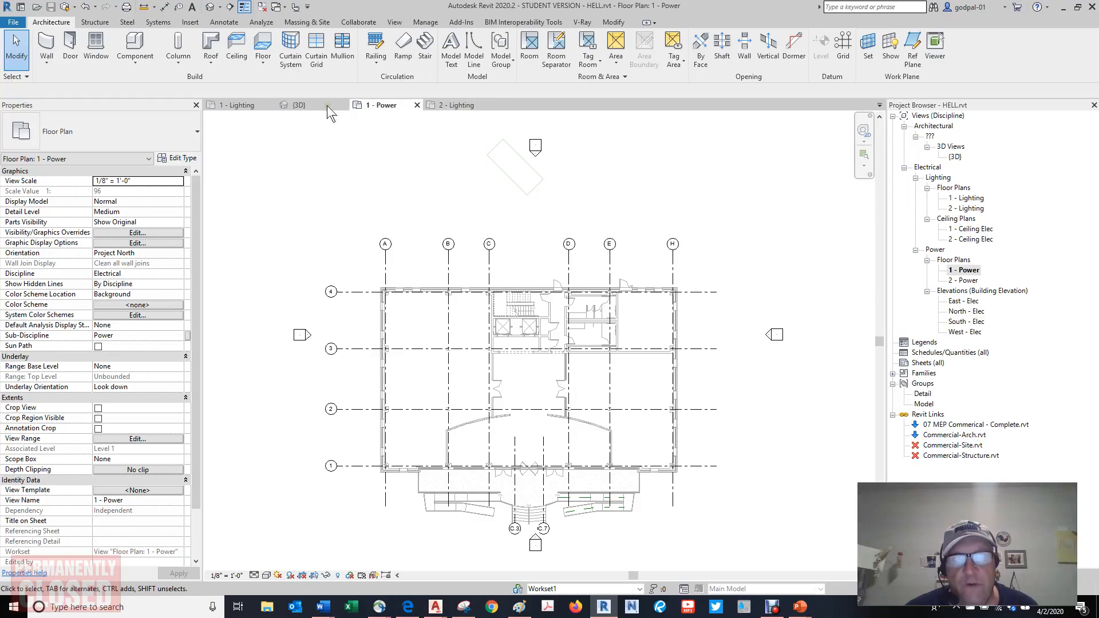
# Step: Tile the four open views and zoom all of them to fit
pyautogui.click(393, 23)
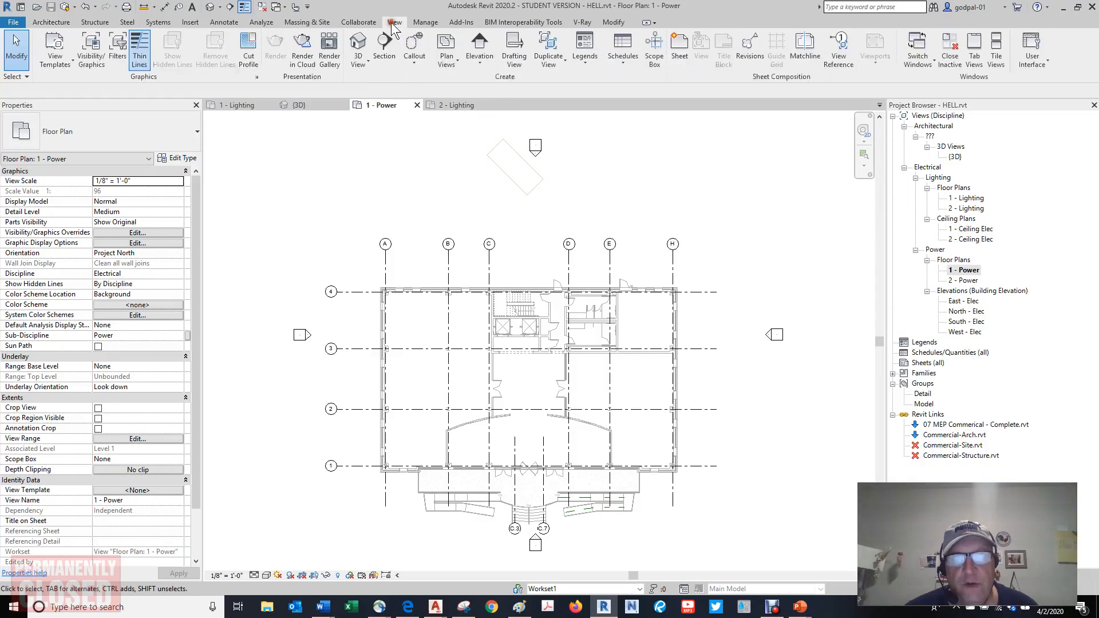
pyautogui.click(996, 52)
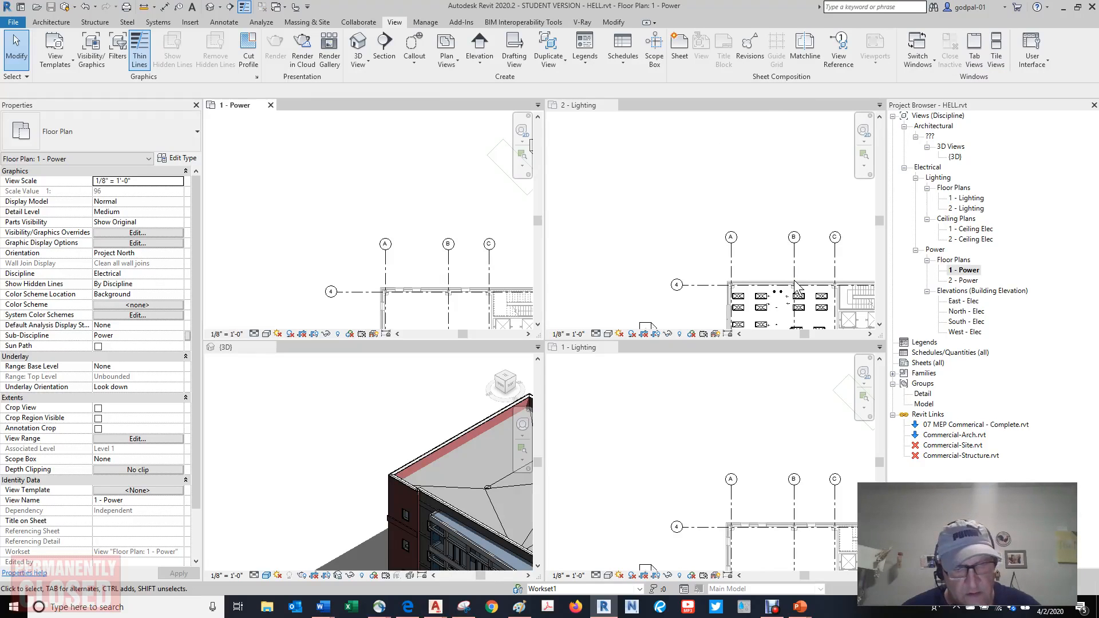
pyautogui.press('z')
pyautogui.press('a')
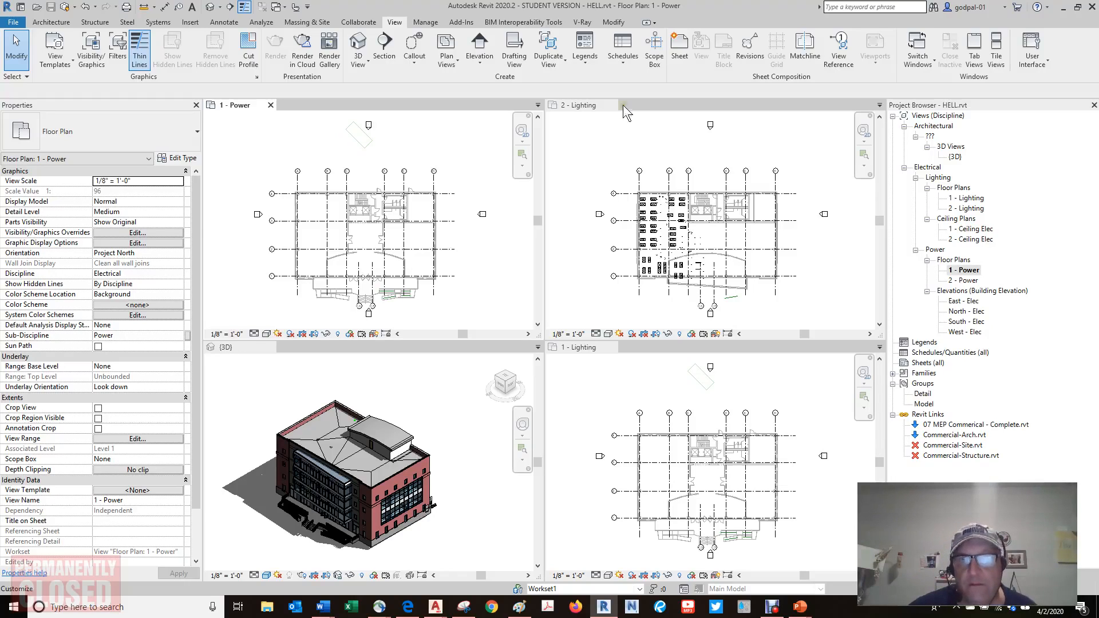
# Step: Return the tiled views to a tabbed layout and zoom the 1 - Power plan to fit
pyautogui.click(537, 104)
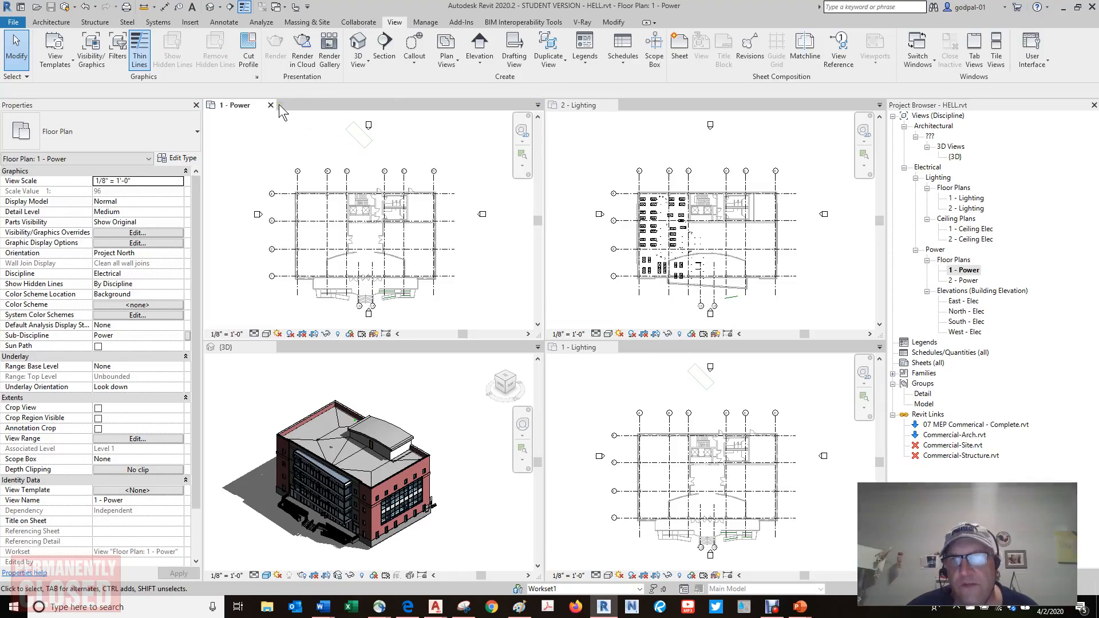
pyautogui.click(997, 51)
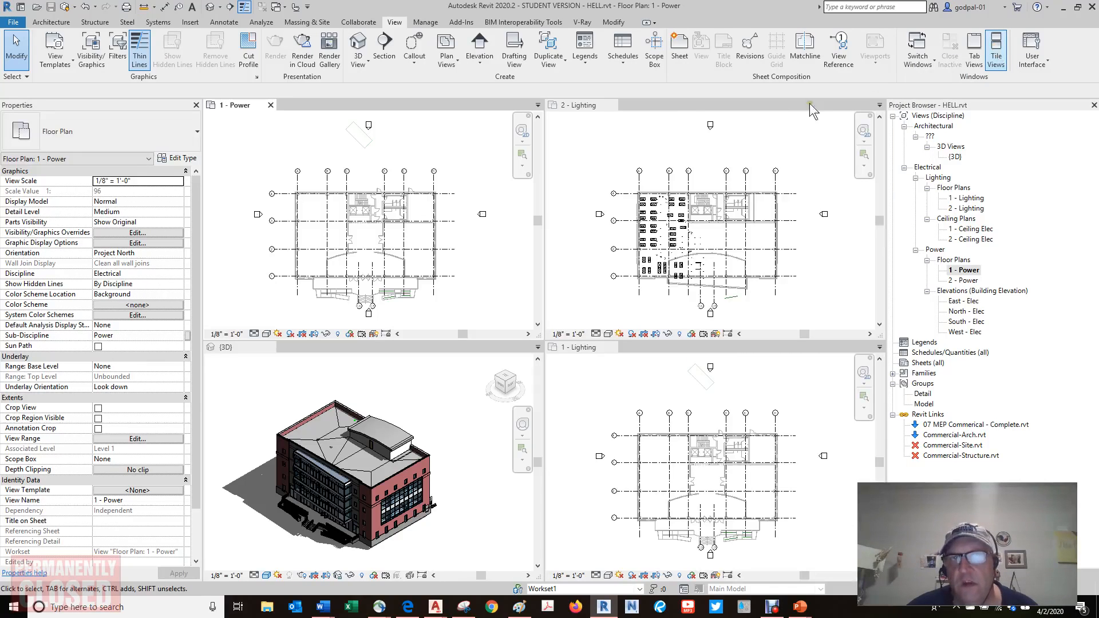
pyautogui.click(550, 156)
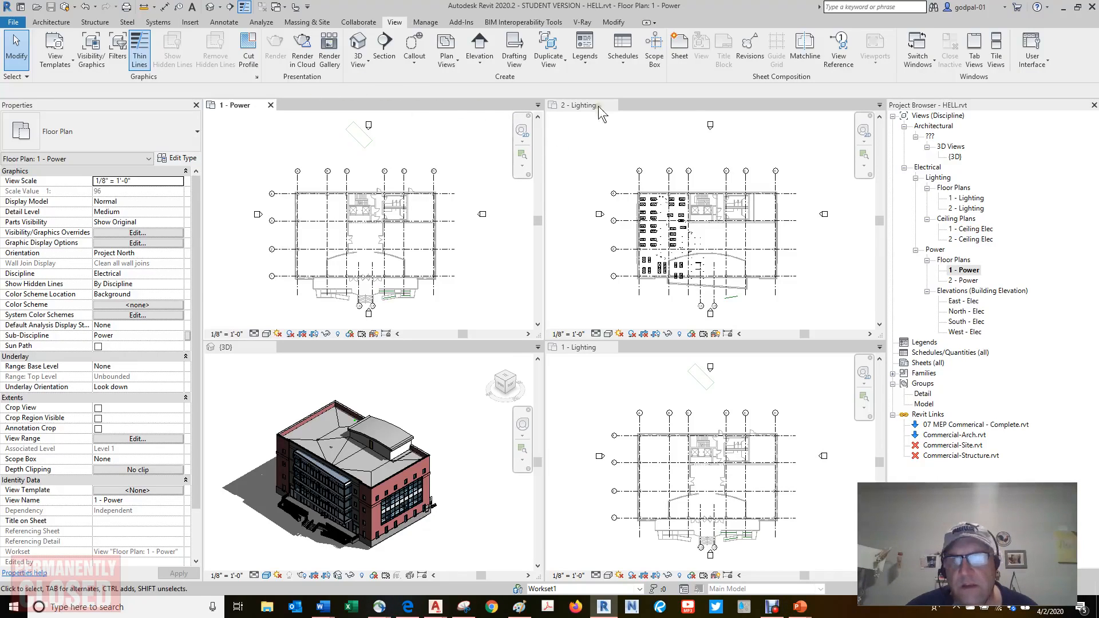
pyautogui.click(977, 62)
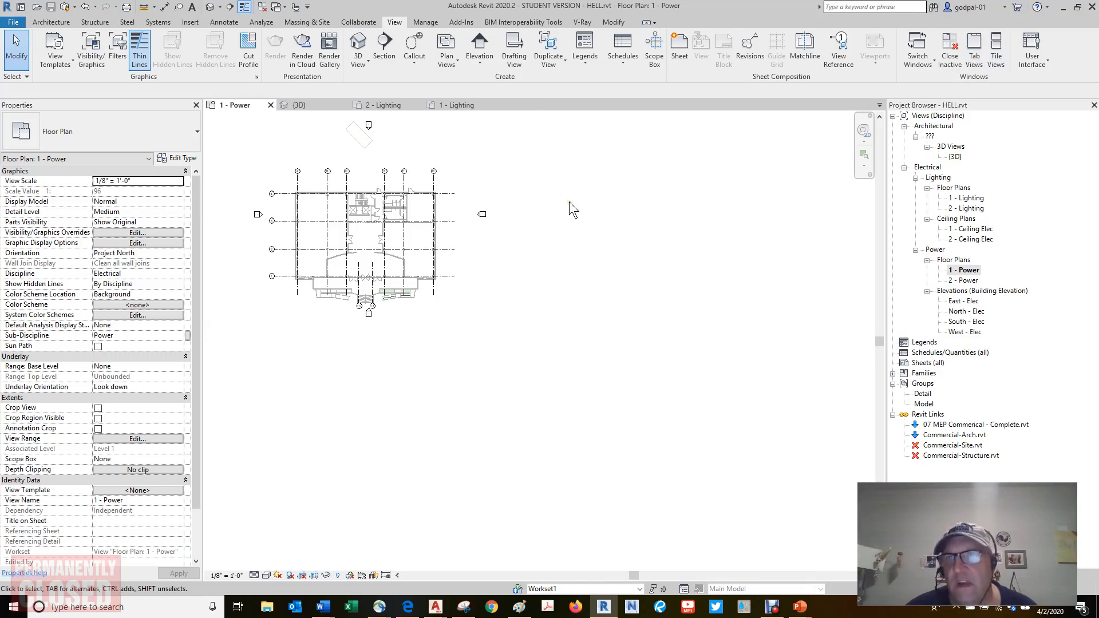
pyautogui.middleClick(548, 206)
pyautogui.middleClick(548, 206)
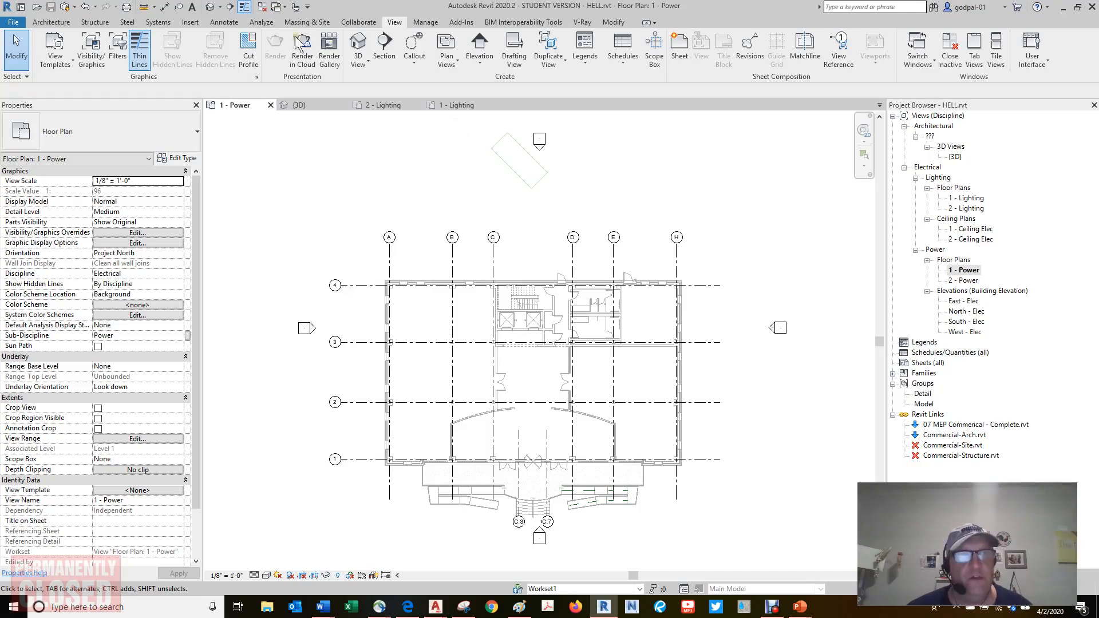
# Step: Undo the rectangle drawn above the plan and the earlier 3D view changes
pyautogui.click(85, 7)
pyautogui.click(85, 6)
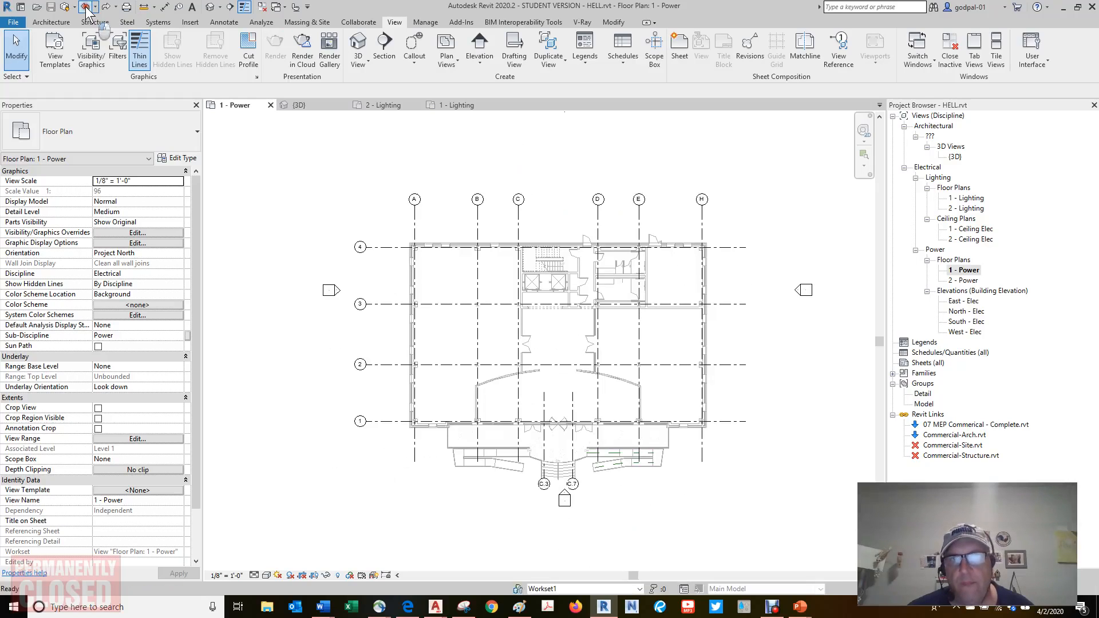
pyautogui.click(84, 6)
pyautogui.click(85, 6)
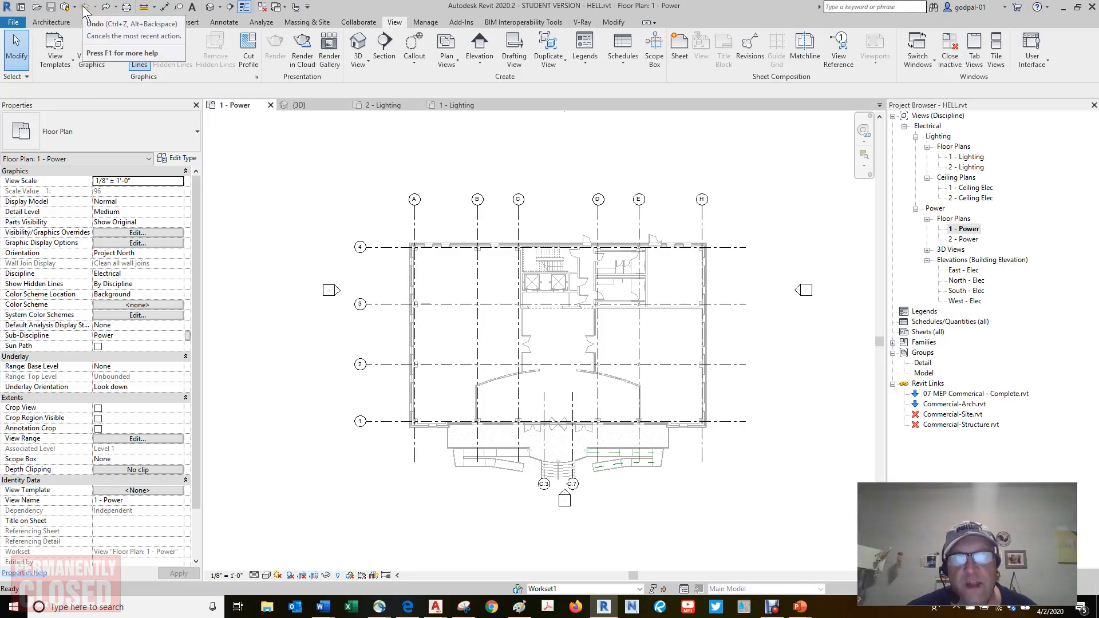
# Step: Tile the 1 - Power, 2 - Lighting, 3D and 1 - Lighting views again and zoom all to fit
pyautogui.click(993, 57)
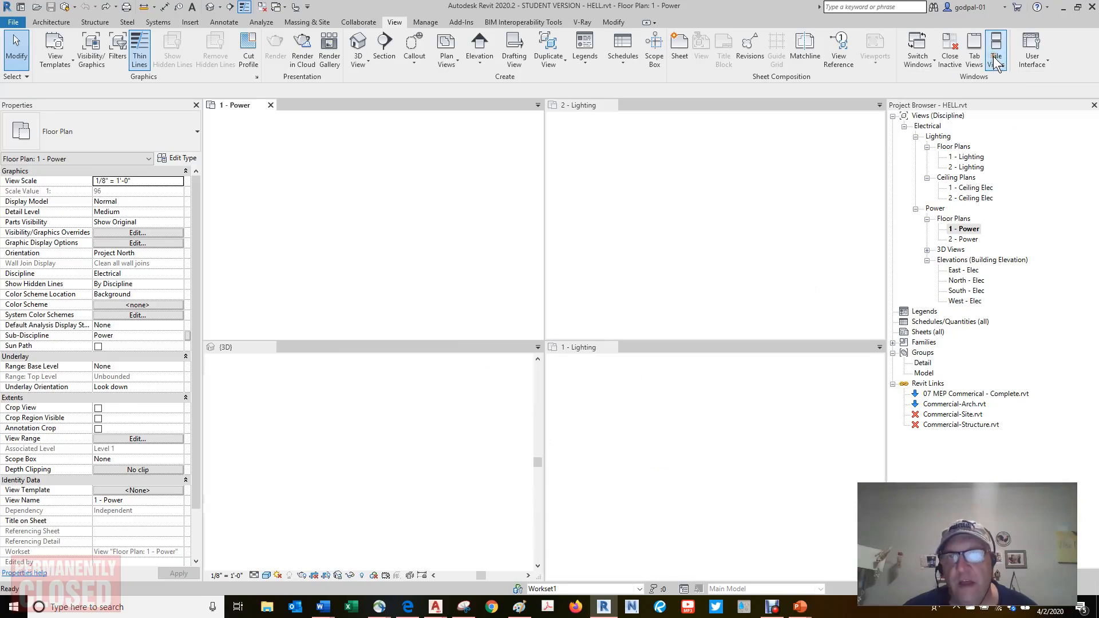
pyautogui.press('z')
pyautogui.press('a')
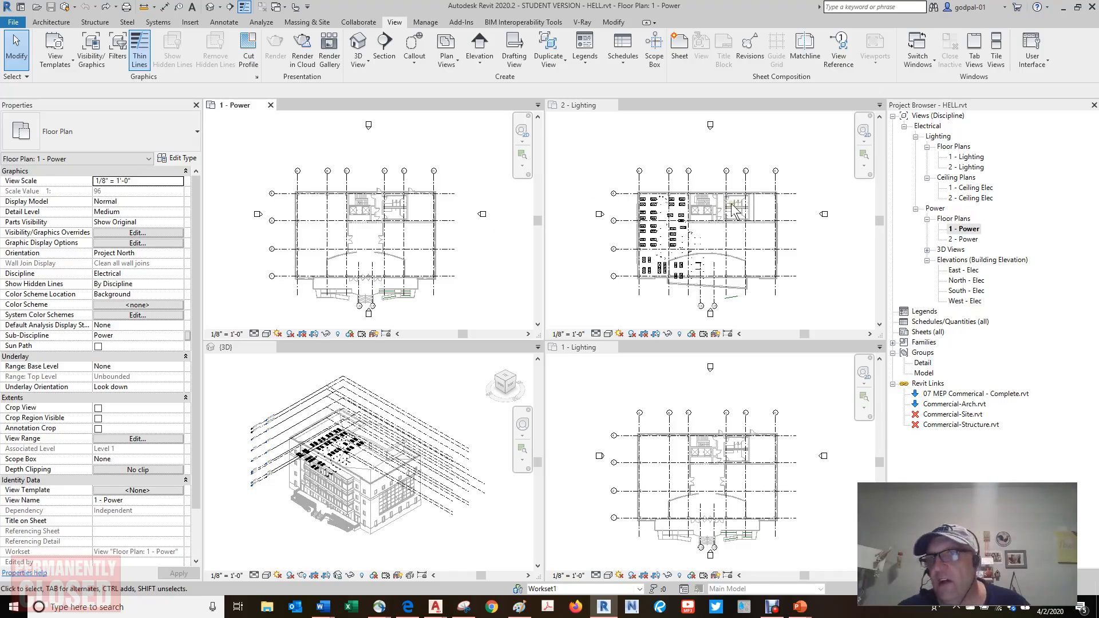
# Step: Activate the 1 - Lighting and 2 - Lighting plans, open the 1 - and 2 - Ceiling Elec plans, and return to 1 - Power
pyautogui.doubleClick(972, 156)
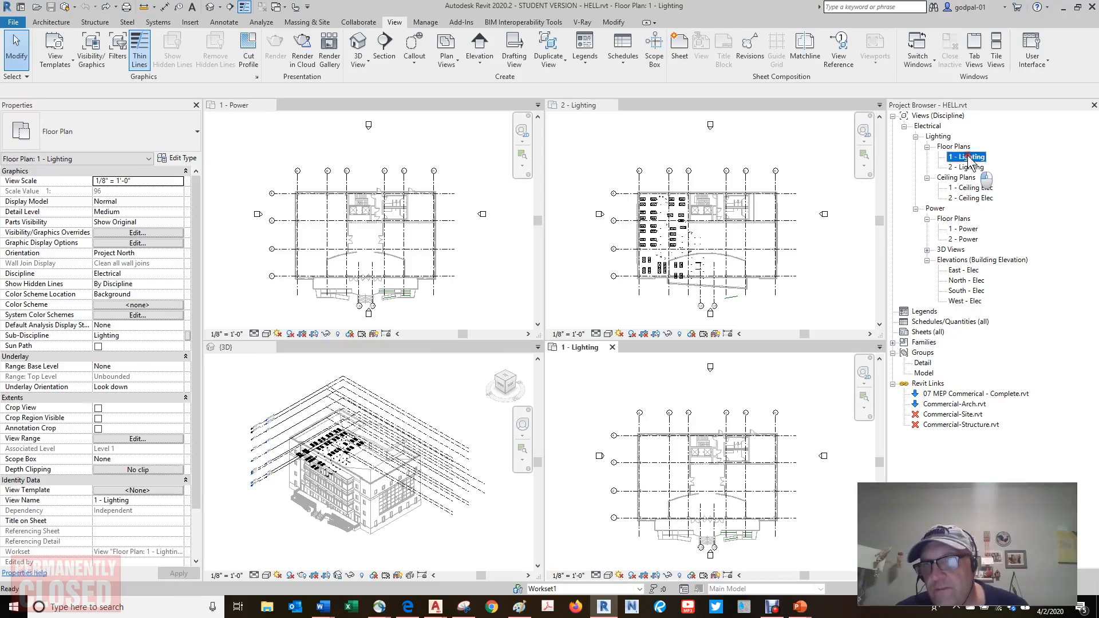
pyautogui.doubleClick(972, 167)
pyautogui.click(970, 188)
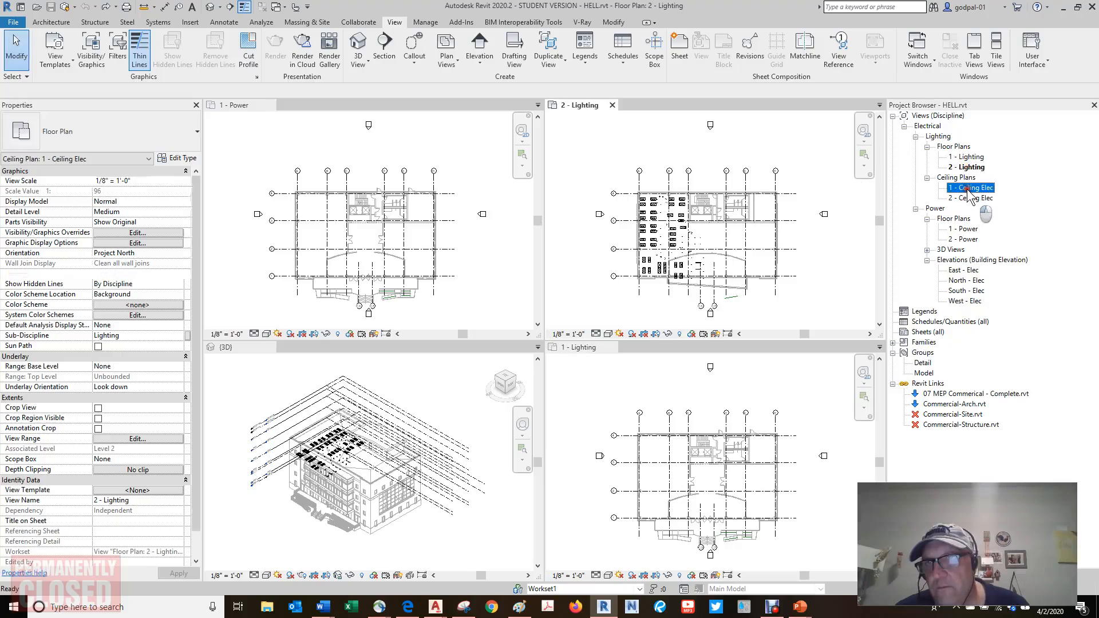
pyautogui.doubleClick(968, 198)
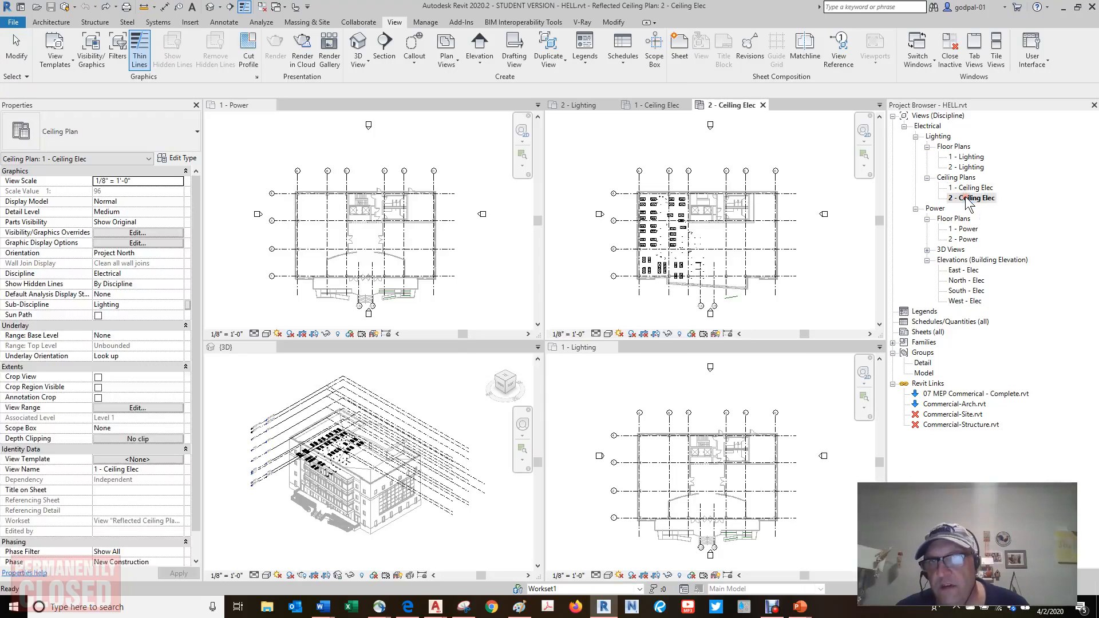
pyautogui.doubleClick(967, 229)
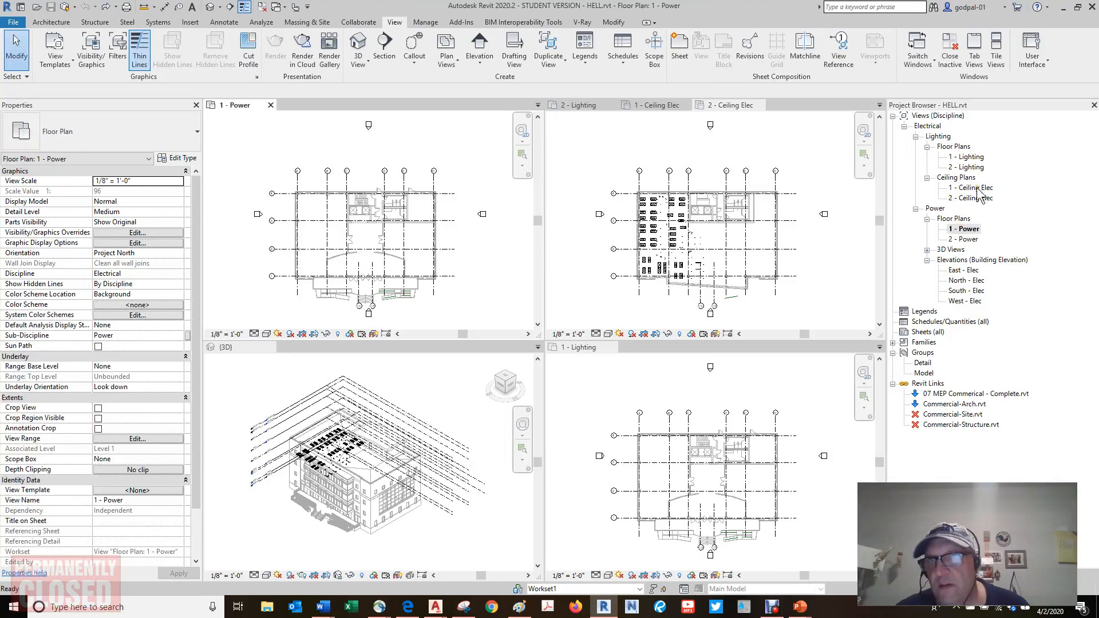
# Step: Use Switch Windows to activate 2 - Ceiling Elec and 1 - Ceiling Elec, and reactivate the 1 - Power plan
pyautogui.click(935, 66)
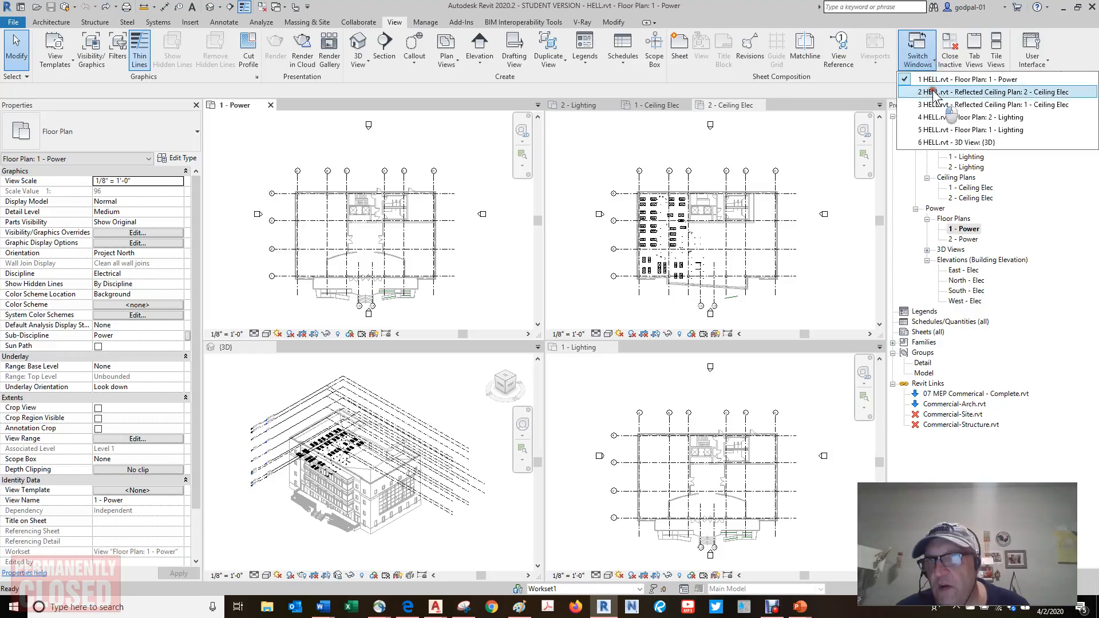
pyautogui.click(932, 89)
pyautogui.click(935, 66)
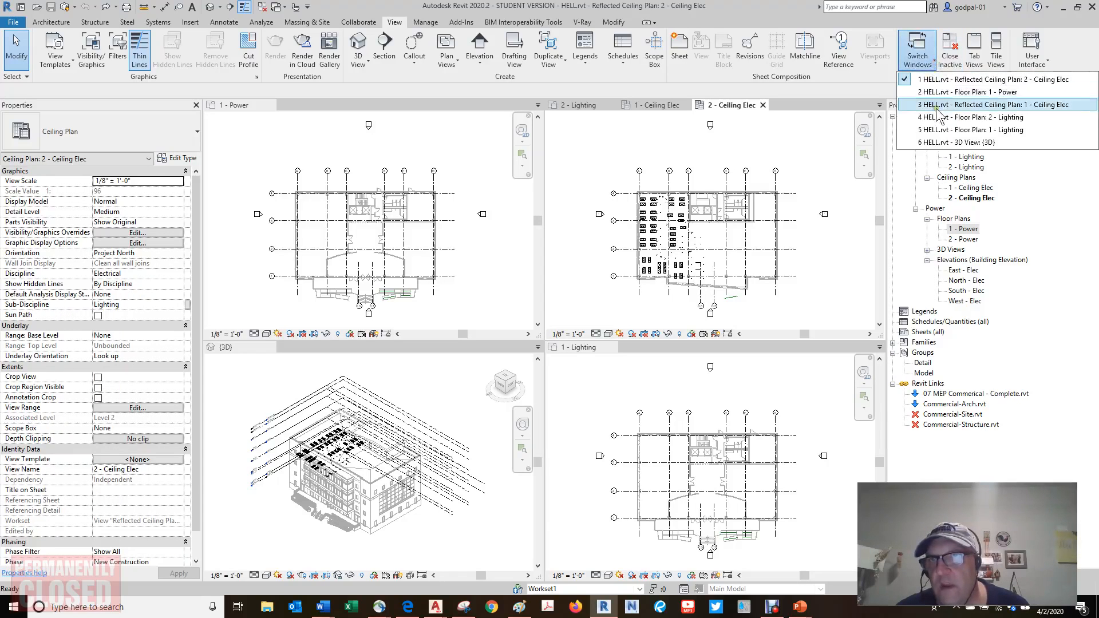
pyautogui.click(936, 101)
pyautogui.click(476, 162)
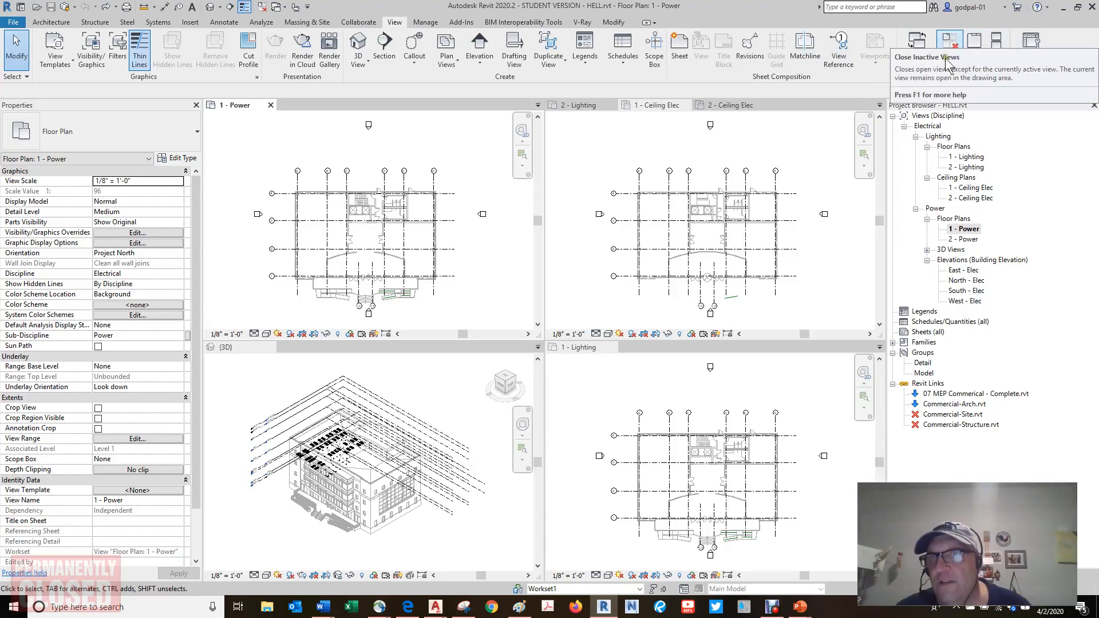
# Step: Merge the tiled views into one tabbed window and zoom the 1 - Power plan to fit
pyautogui.click(974, 56)
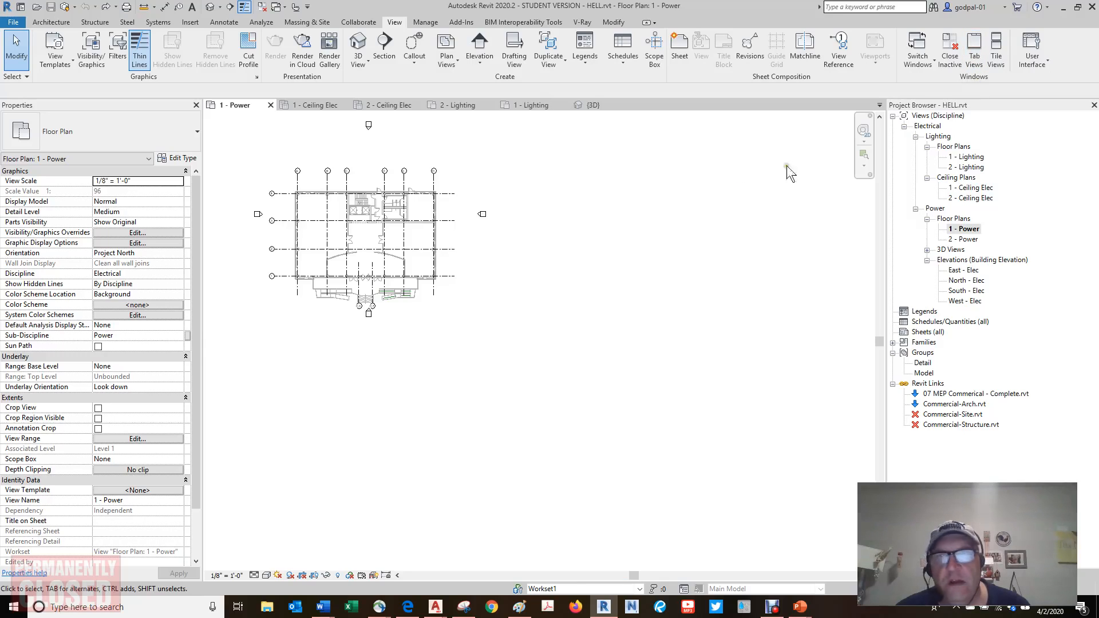
pyautogui.press('z')
pyautogui.press('f')
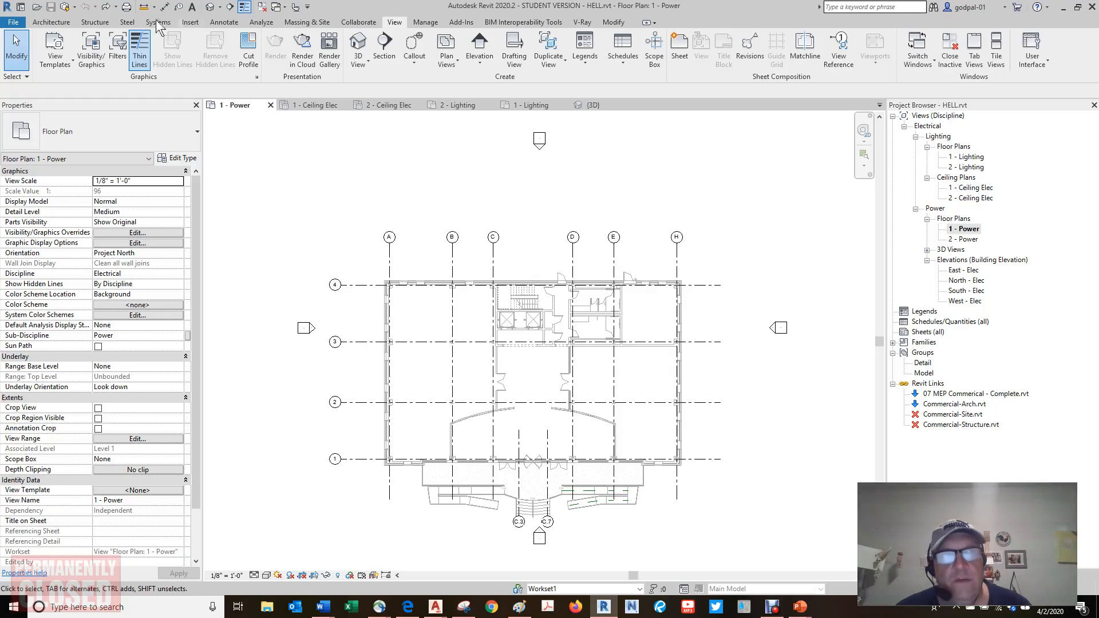
pyautogui.scroll(-2, 470, 211)
pyautogui.moveTo(506, 258); pyautogui.dragTo(391, 199, button='middle')
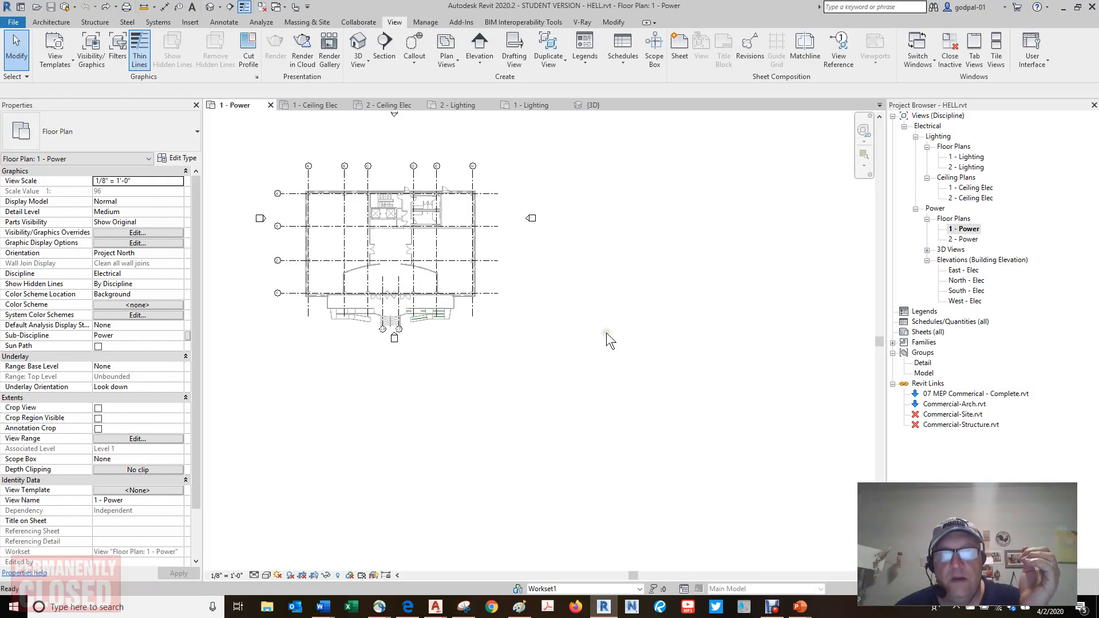
pyautogui.scroll(2, 607, 332)
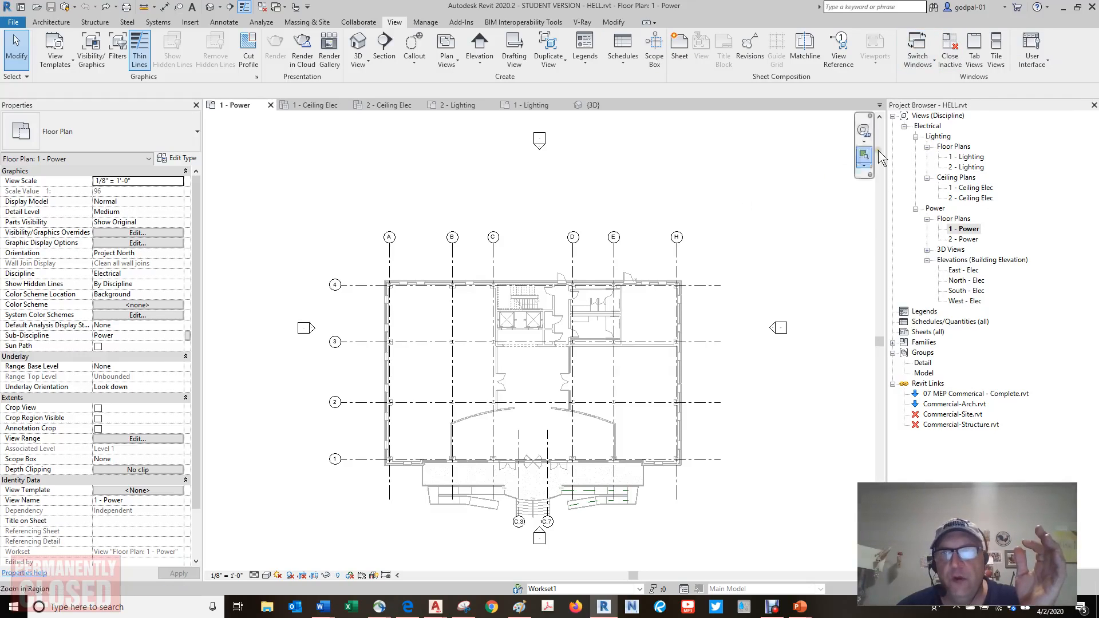
# Step: Close all views except 1 - Power and open the 1 - Lighting, 1 - Ceiling Elec and East - Elec views
pyautogui.click(950, 55)
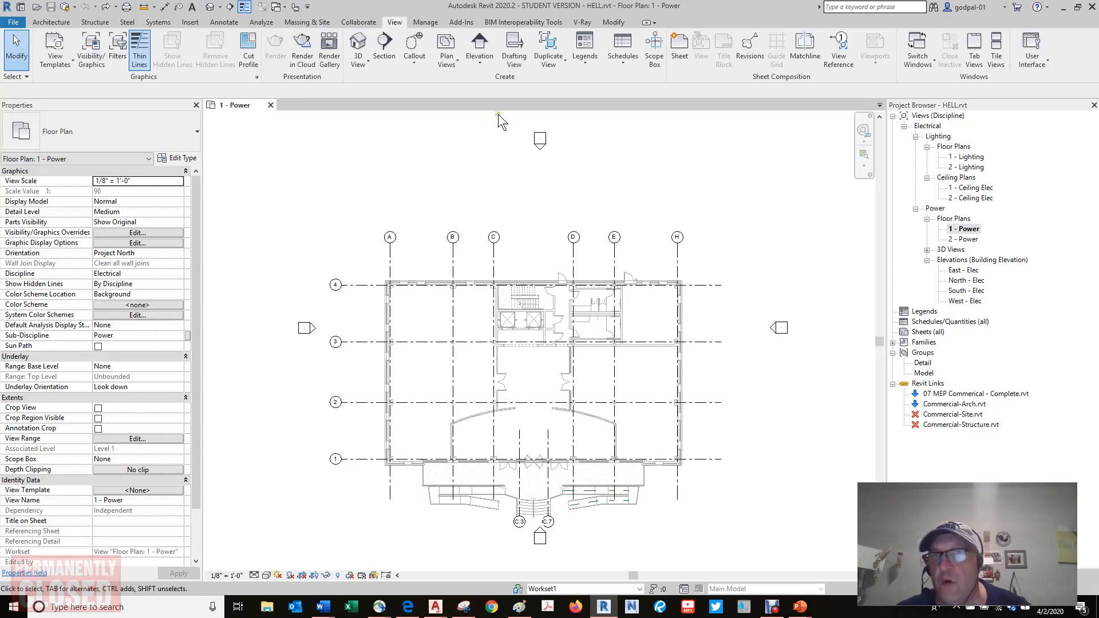
pyautogui.doubleClick(972, 157)
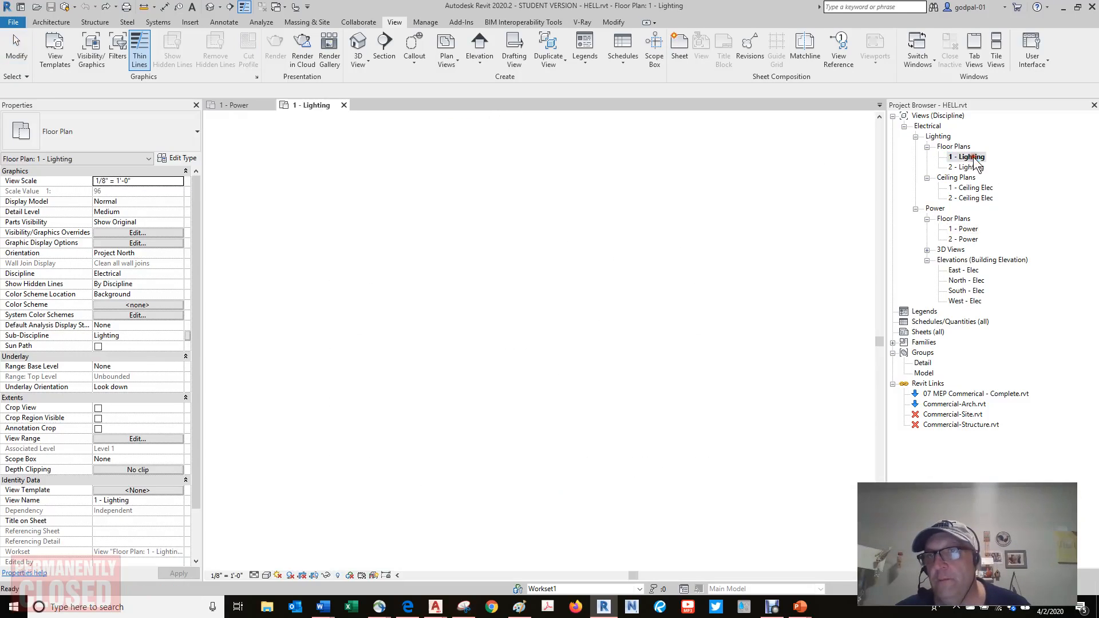
pyautogui.doubleClick(971, 188)
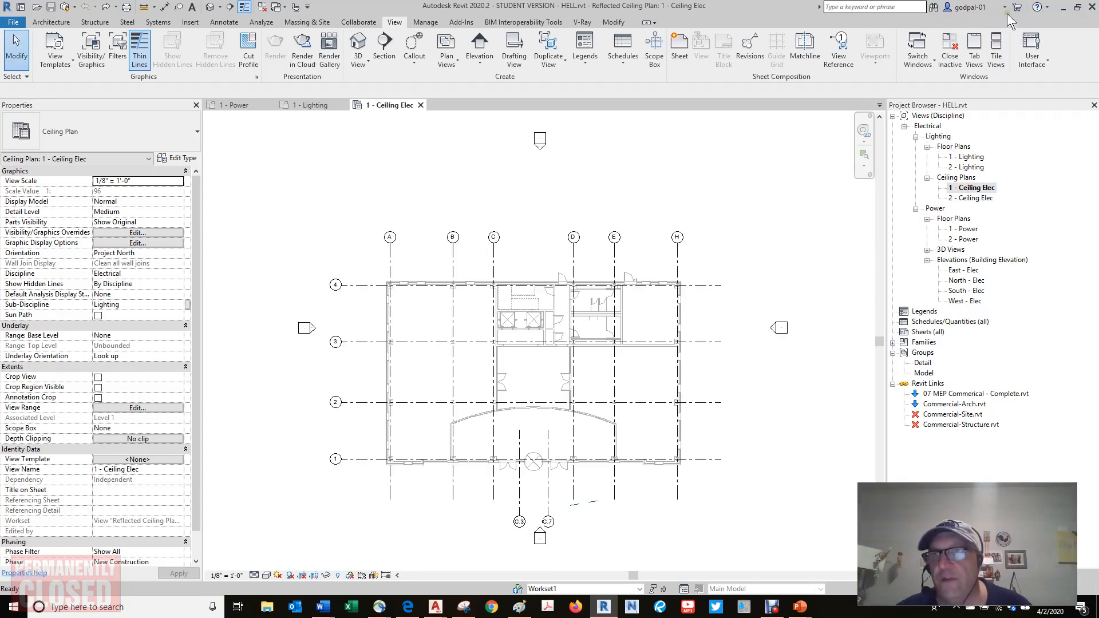
pyautogui.doubleClick(964, 271)
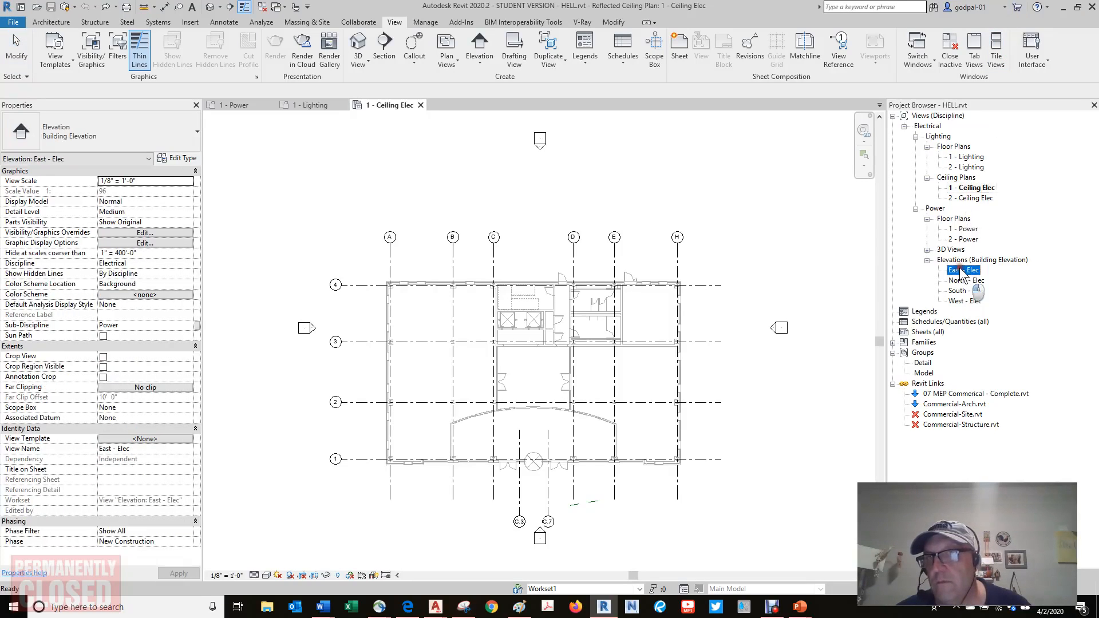
# Step: Tile the East - Elec, 1 - Lighting, 1 - Ceiling Elec and 1 - Power views and zoom all to fit
pyautogui.click(1002, 57)
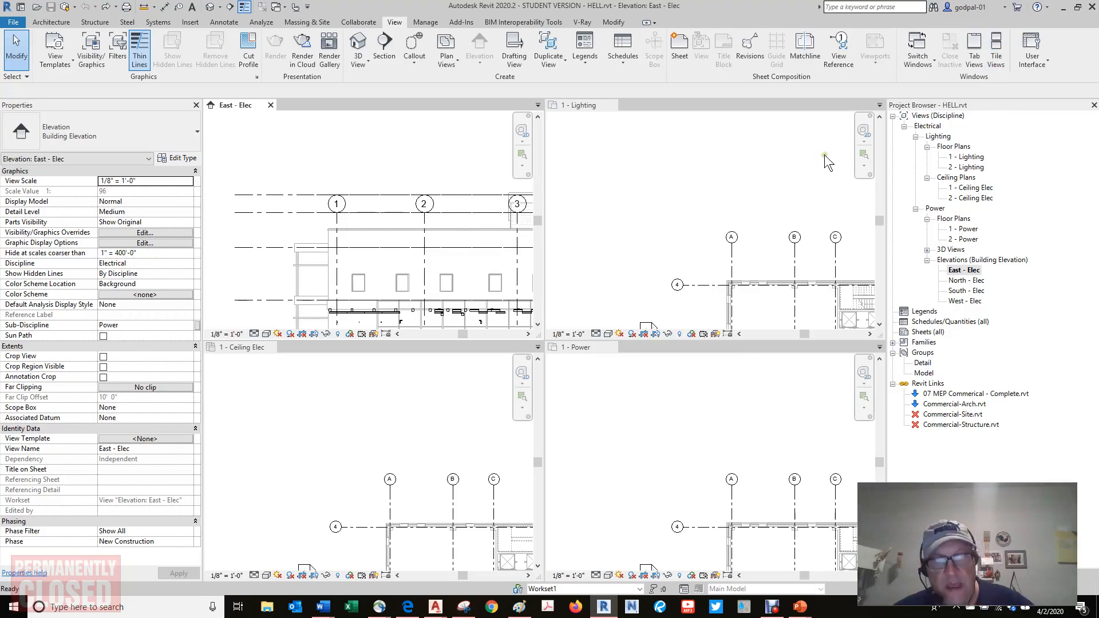
pyautogui.press('z')
pyautogui.press('a')
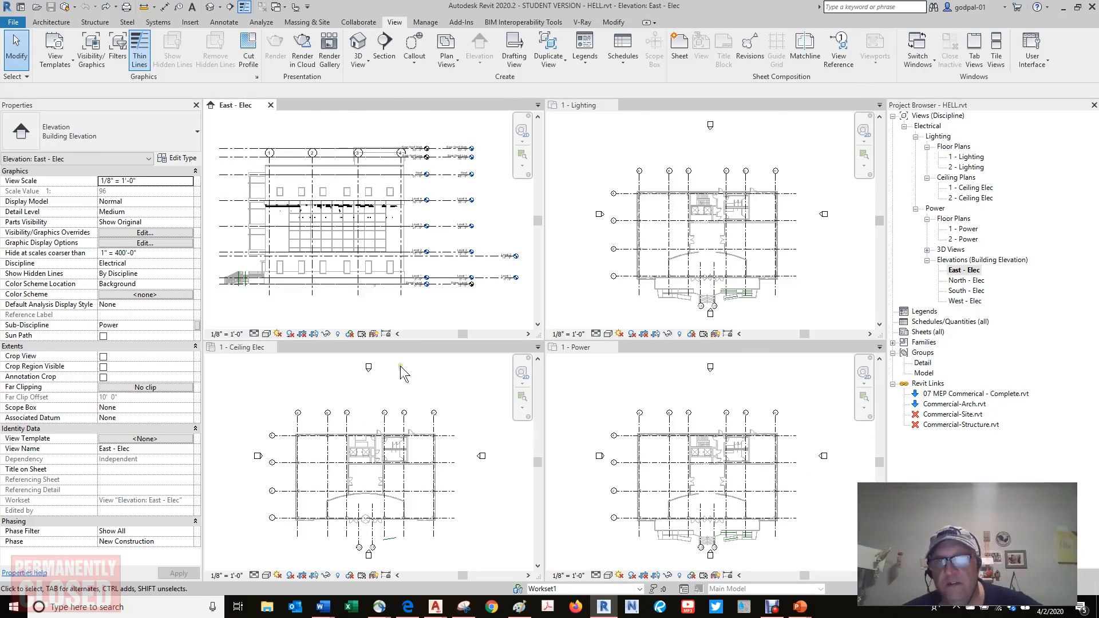
pyautogui.press('z')
pyautogui.press('r')
pyautogui.press('Escape')
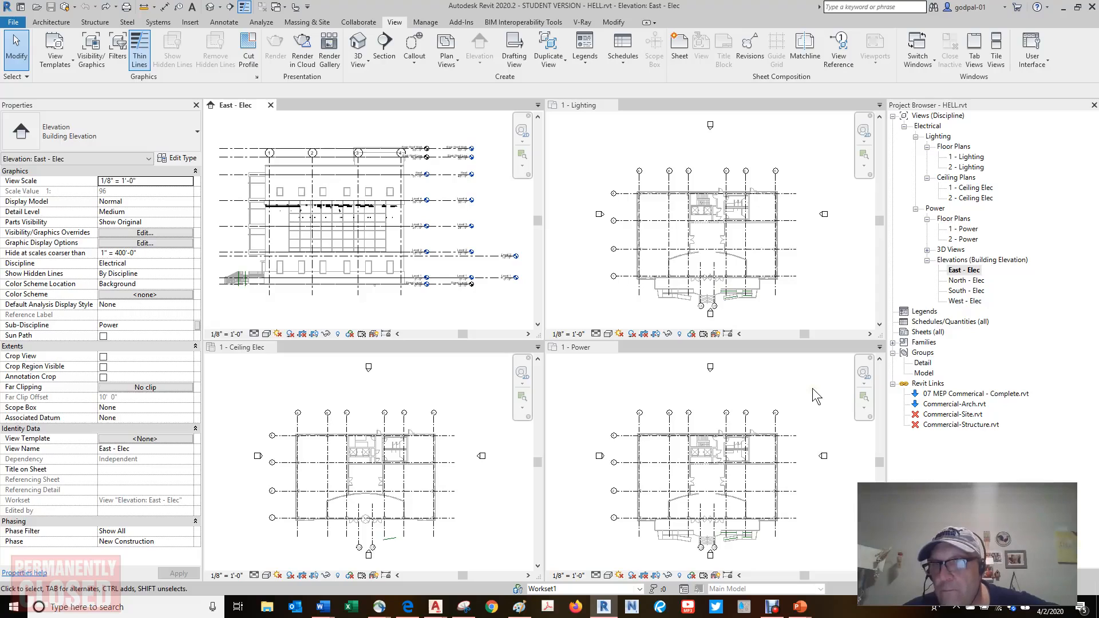
# Step: Create a new sheet with the E1 30 x 42 Horizontal titleblock
pyautogui.rightClick(917, 334)
pyautogui.click(937, 340)
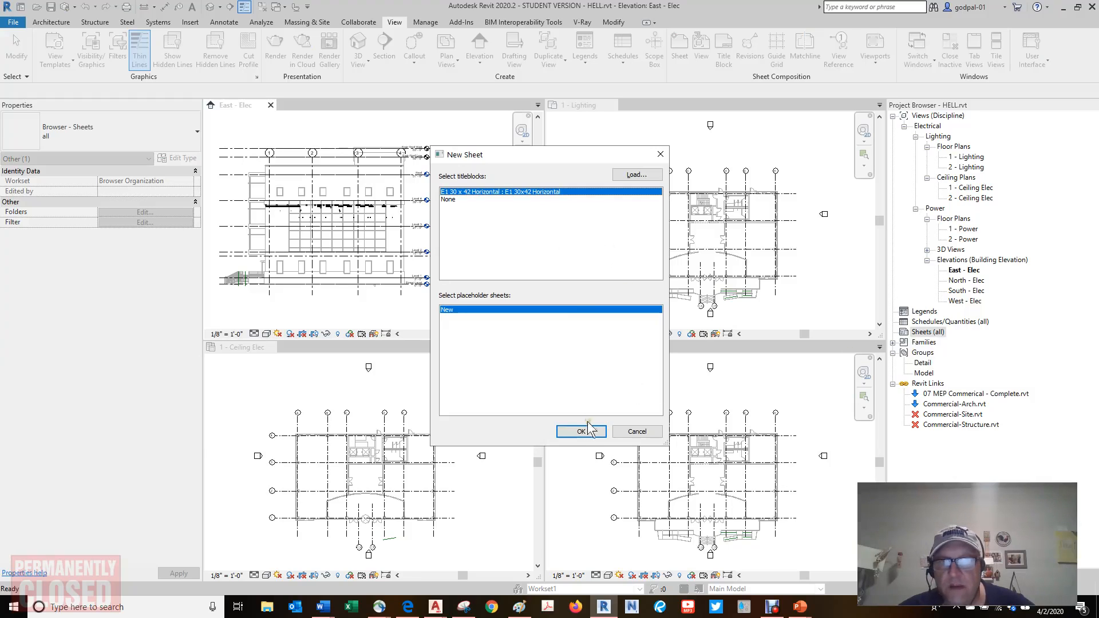
pyautogui.click(581, 431)
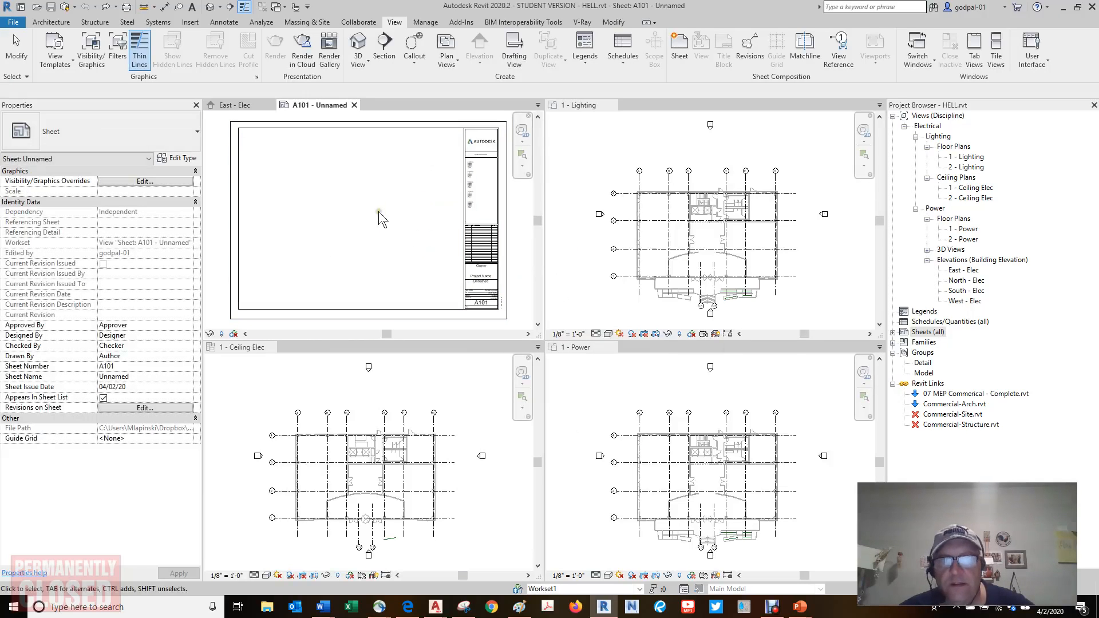
# Step: Place the 1 - Lighting floor plan near the centre of sheet A101
pyautogui.click(968, 156)
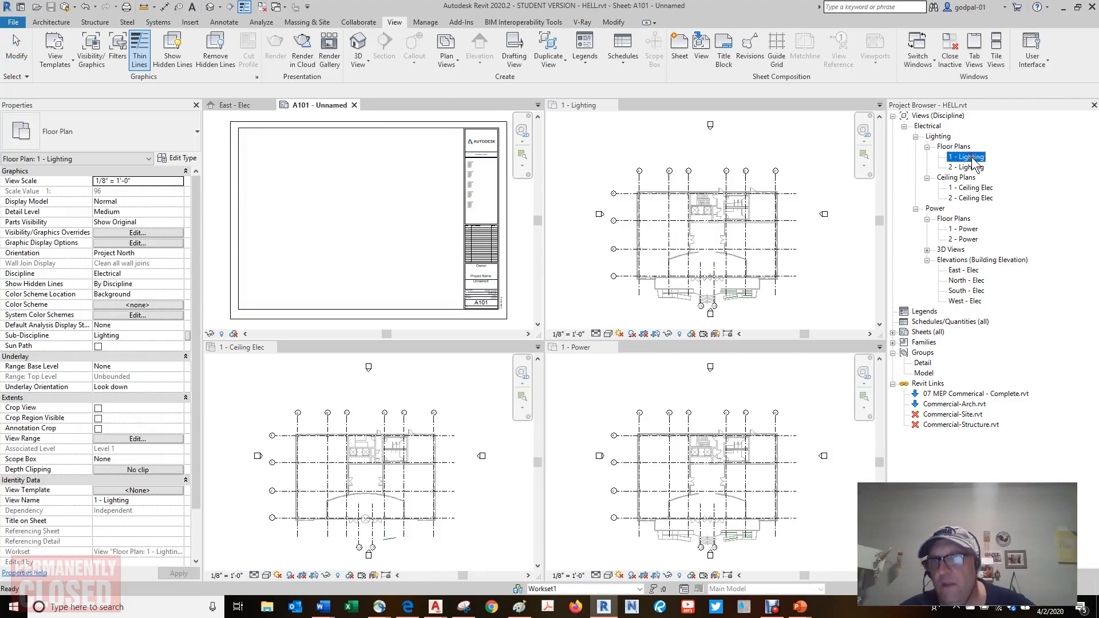
pyautogui.moveTo(974, 163); pyautogui.dragTo(351, 221)
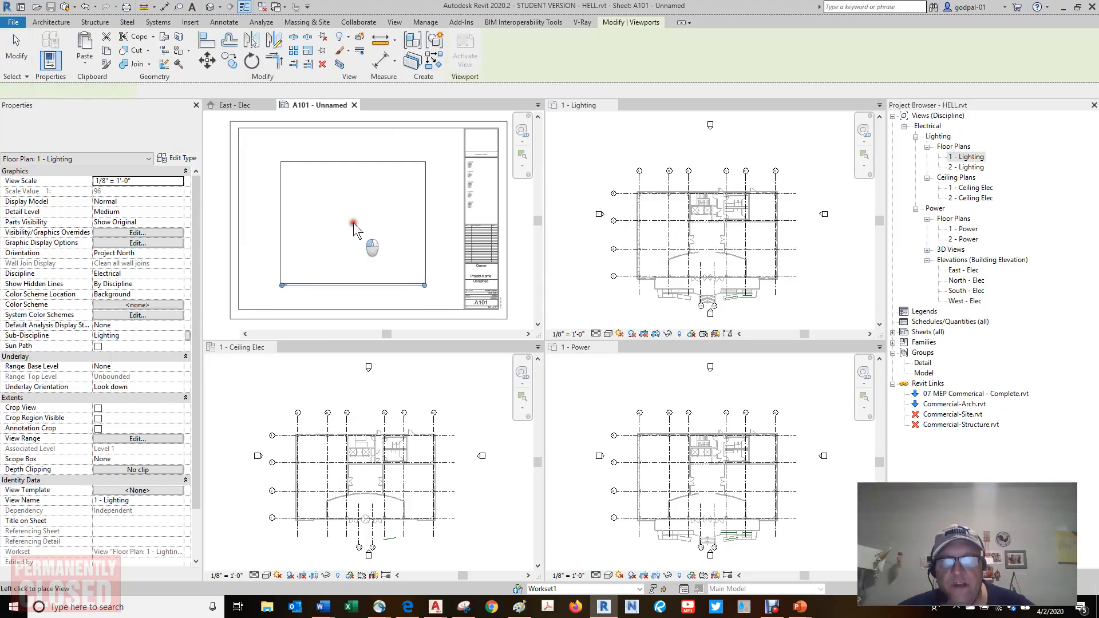
pyautogui.click(353, 222)
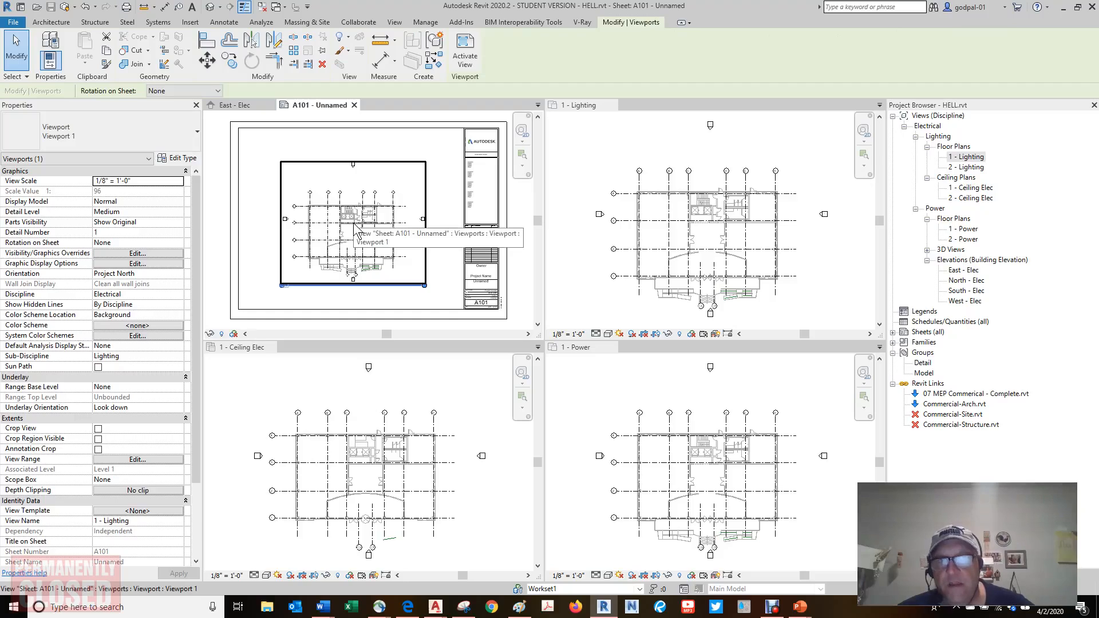
# Step: Expand the Sheets category and look through the commands available for sheet A101
pyautogui.click(892, 332)
pyautogui.click(939, 342)
pyautogui.rightClick(939, 342)
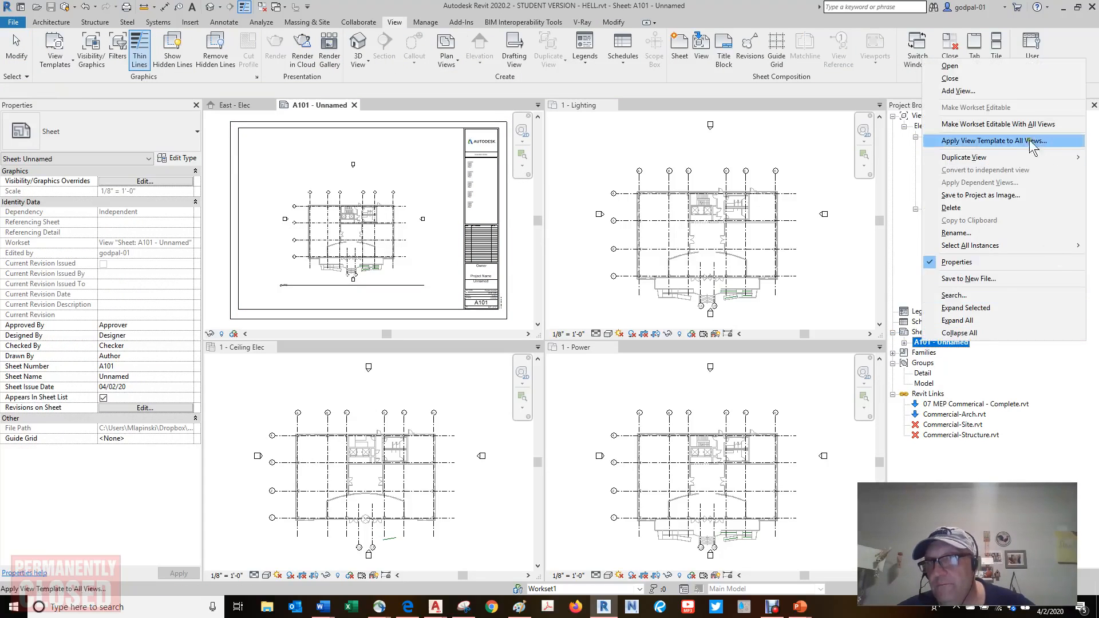
pyautogui.moveTo(1004, 162)
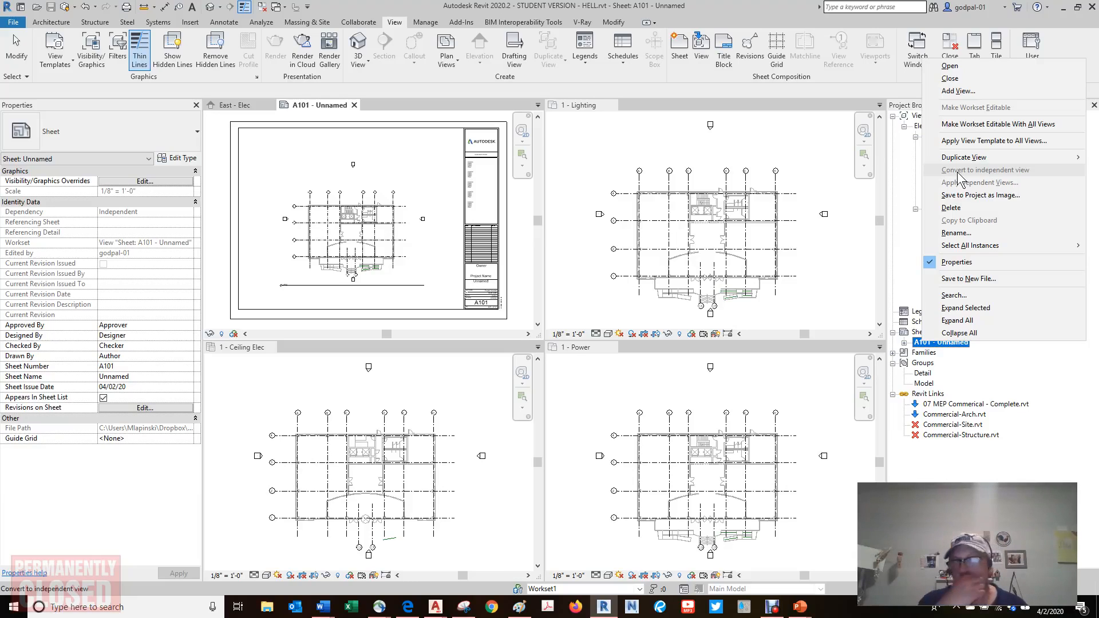
# Step: Set the 1 - Lighting view scale to 3/32" = 1'-0" and position its viewport in the upper-left area of sheet A101
pyautogui.click(371, 222)
pyautogui.moveTo(371, 218); pyautogui.dragTo(309, 192)
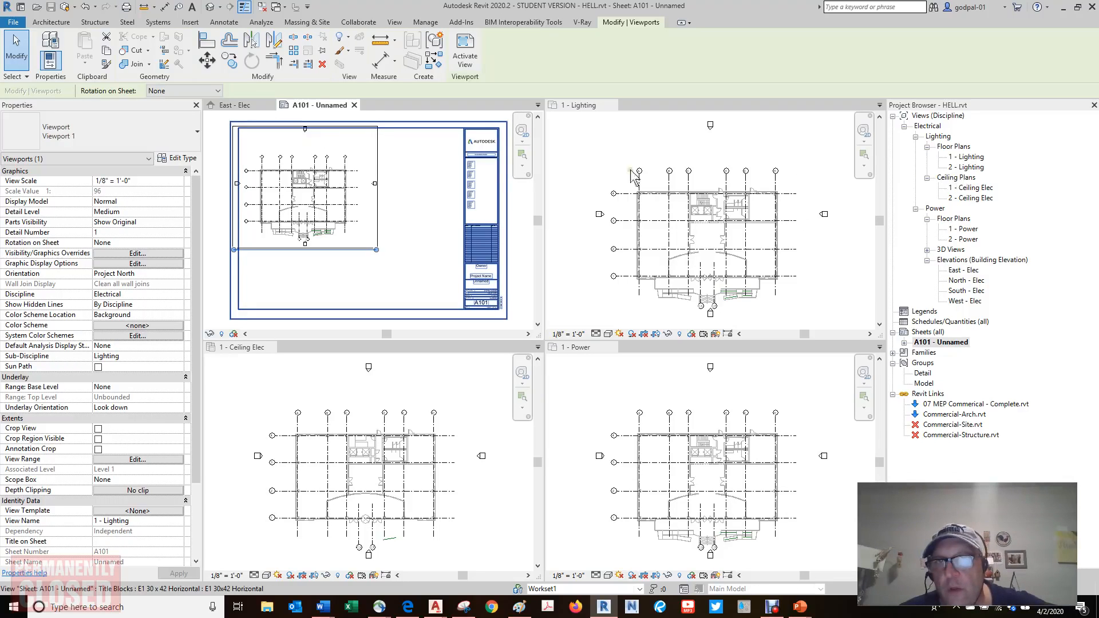
pyautogui.click(569, 334)
pyautogui.click(570, 334)
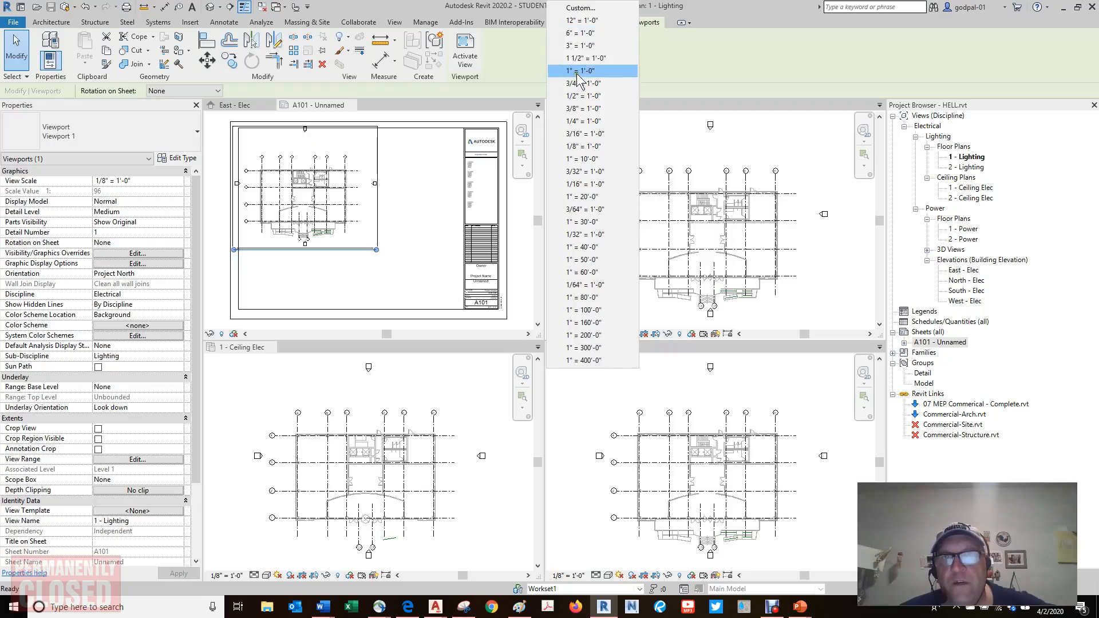
pyautogui.click(577, 172)
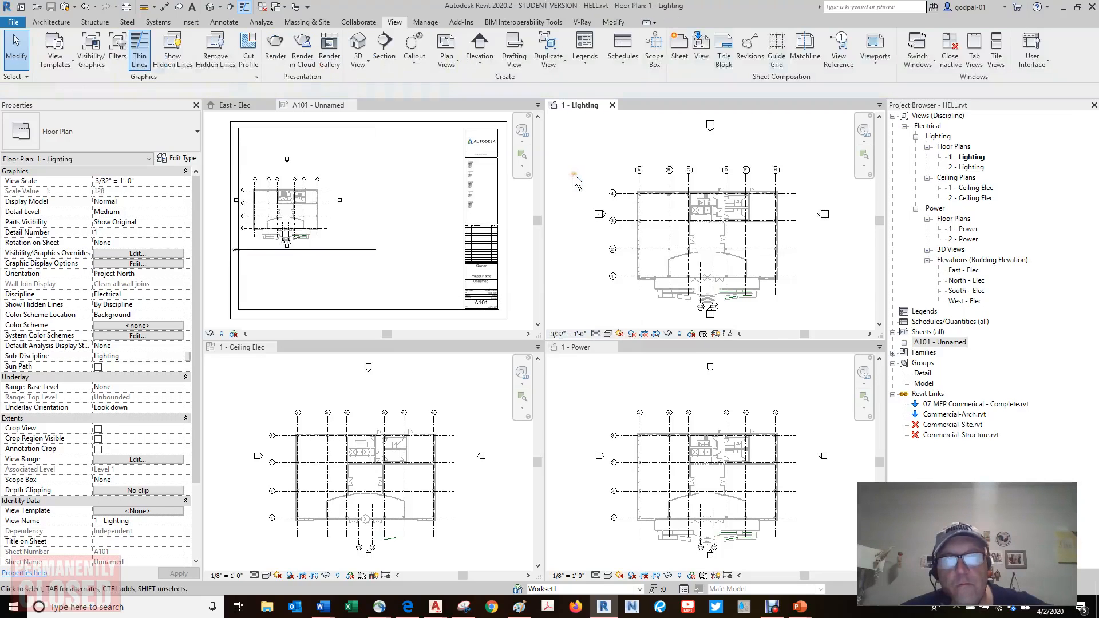
pyautogui.click(286, 210)
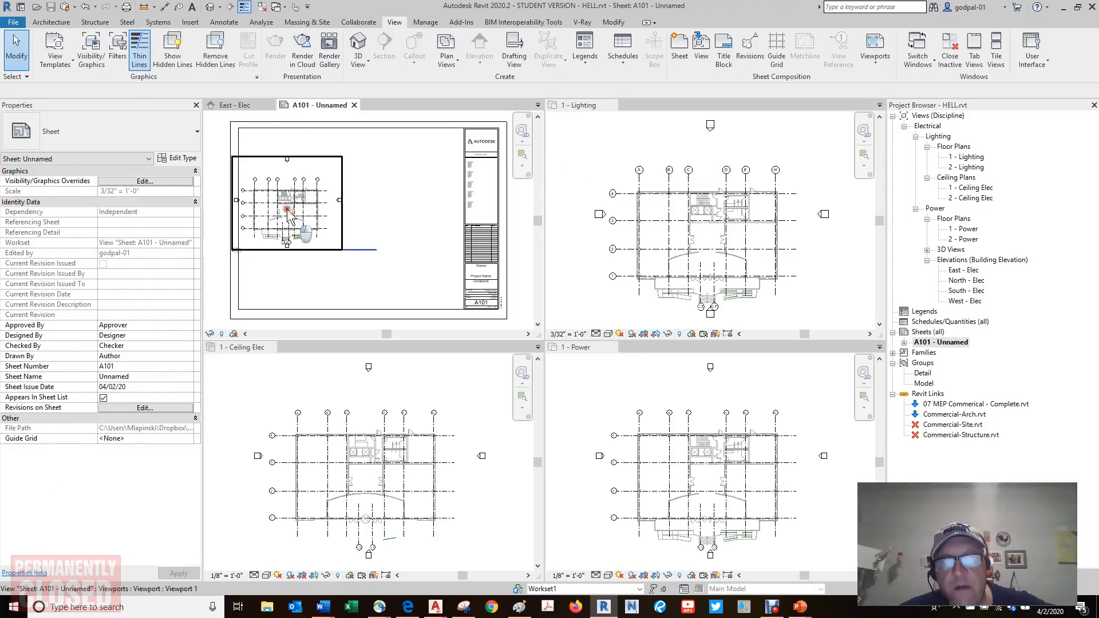
pyautogui.moveTo(289, 217); pyautogui.dragTo(306, 196)
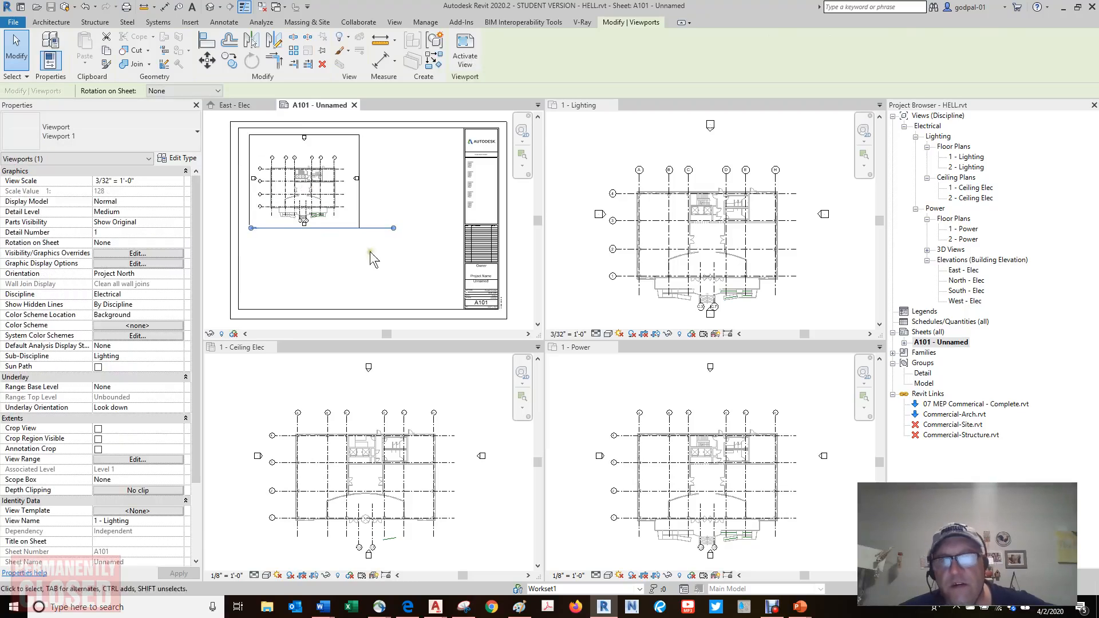
# Step: Activate the 1 - Ceiling Elec view and set its scale to 3/16" = 1'-0"
pyautogui.click(283, 391)
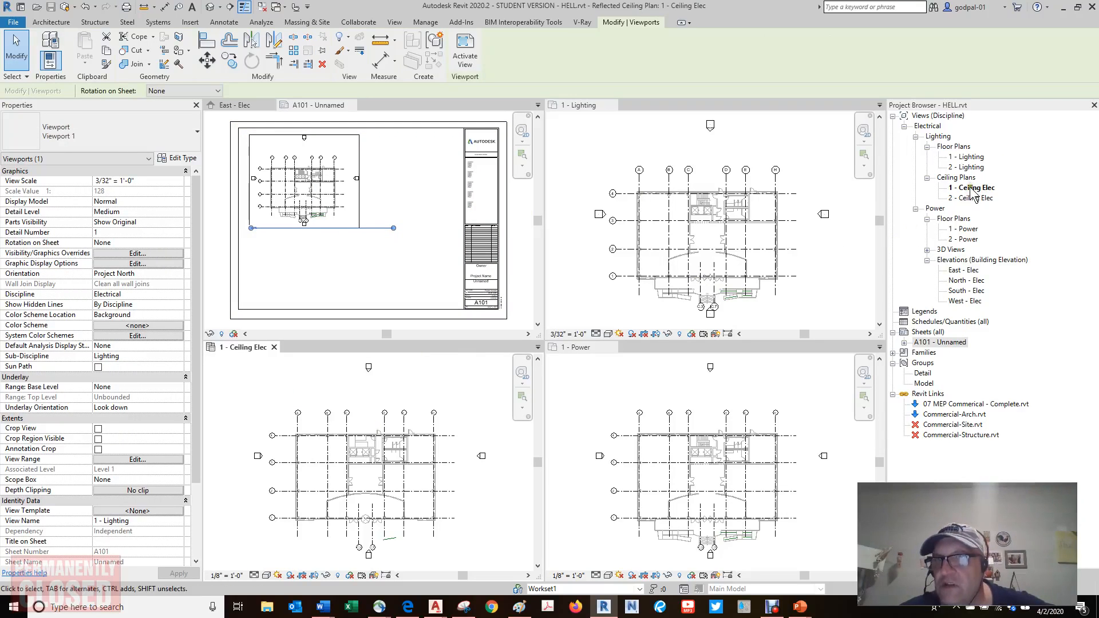
pyautogui.click(437, 365)
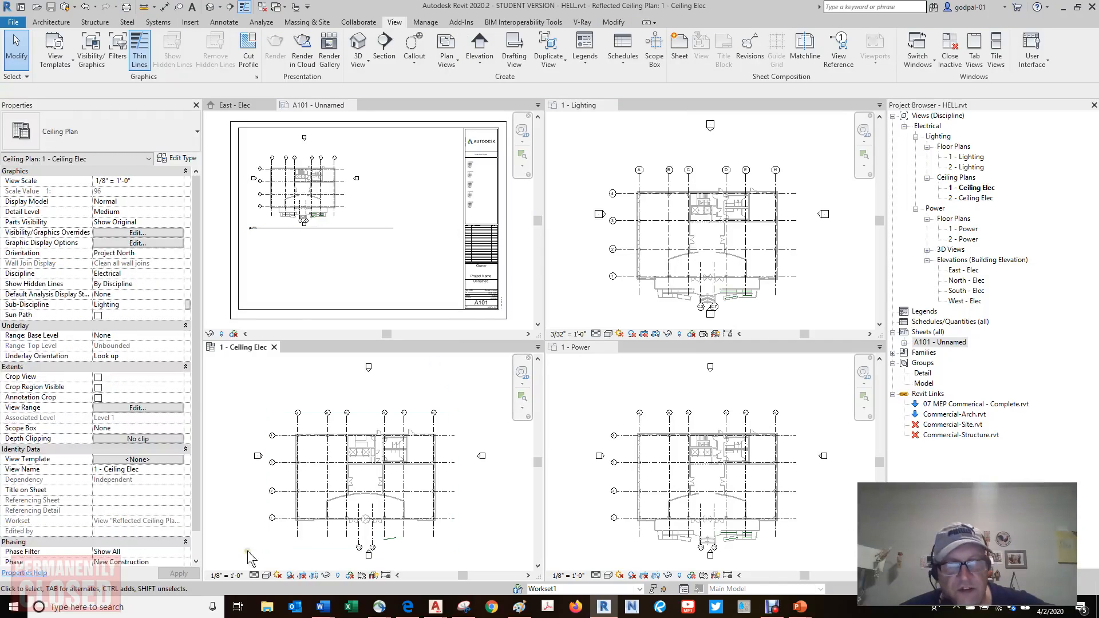
pyautogui.click(227, 575)
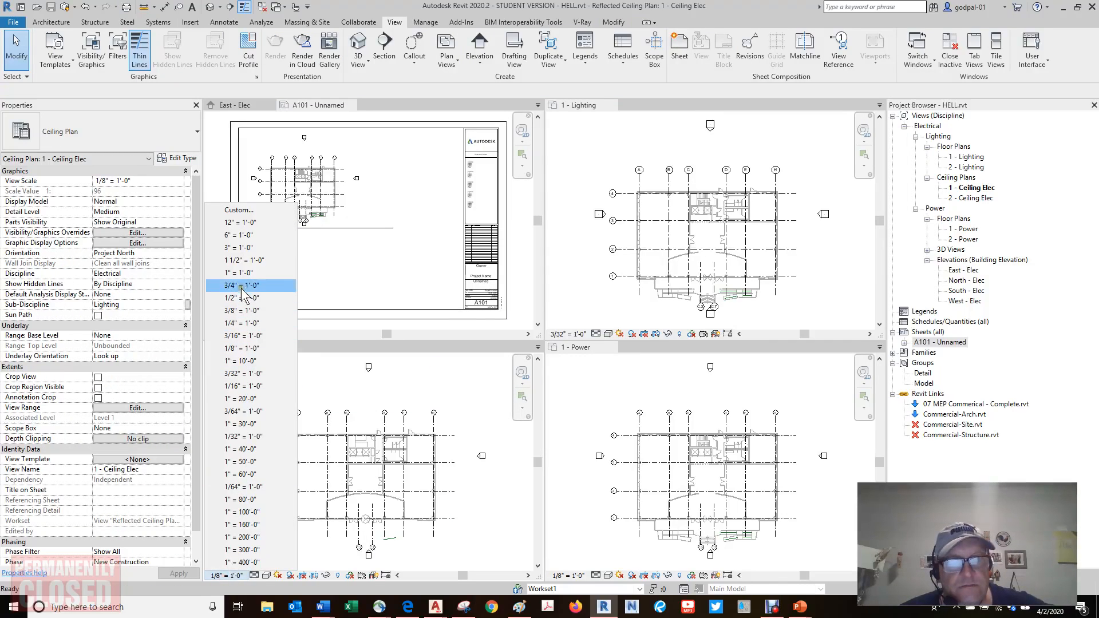
pyautogui.click(233, 336)
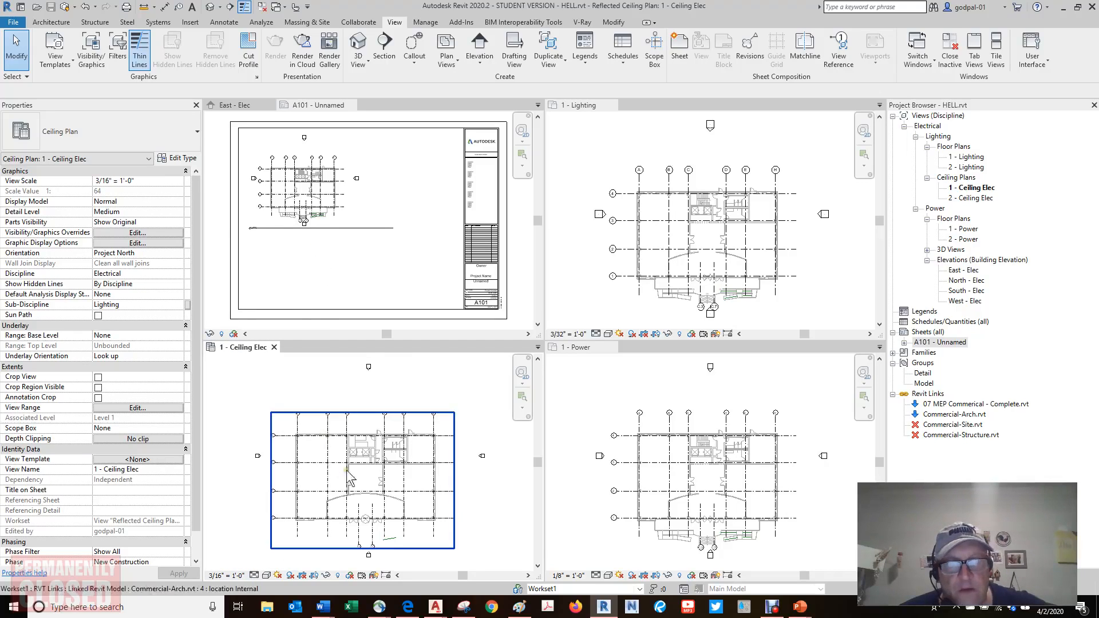
# Step: Place the 1 - Ceiling Elec view on the right part of sheet A101
pyautogui.moveTo(972, 188); pyautogui.dragTo(307, 263)
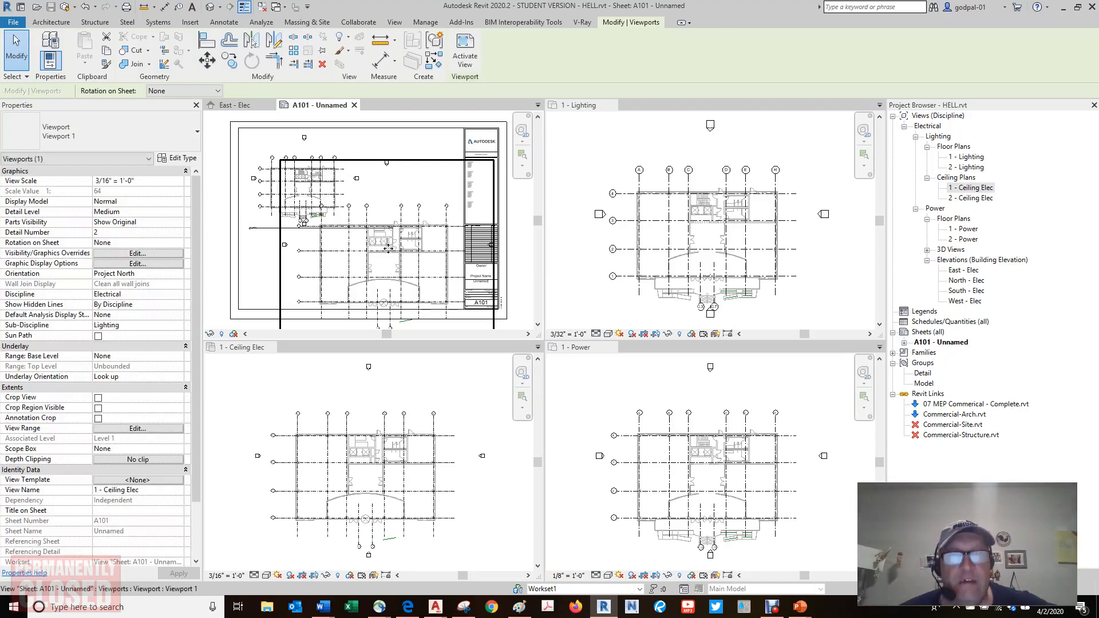
pyautogui.click(394, 225)
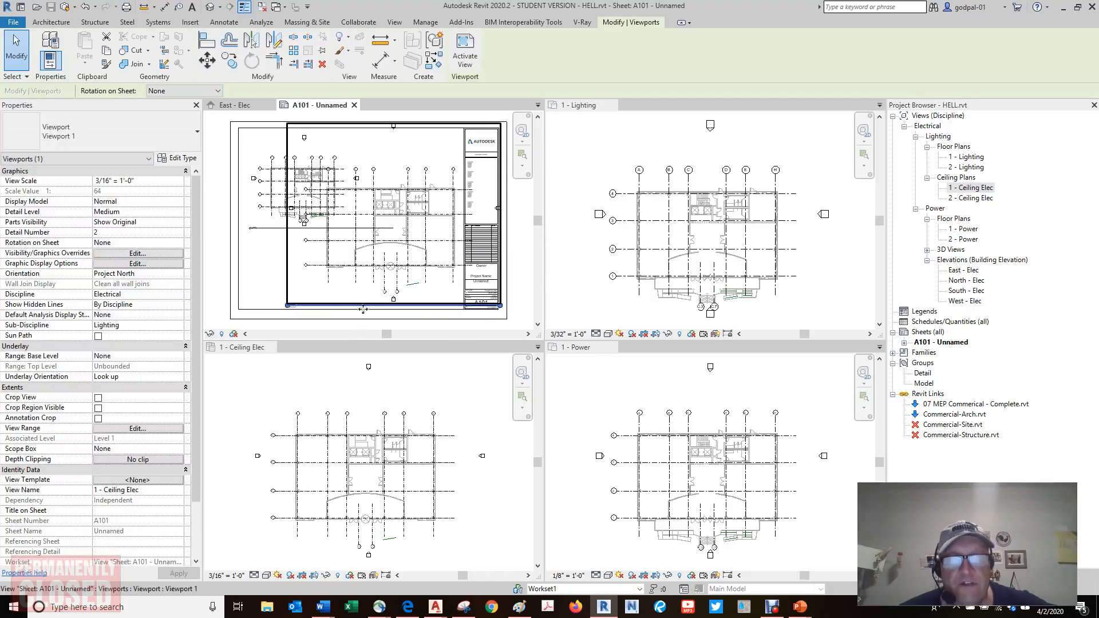
# Step: Set the 1 - Ceiling Elec scale to 3/32" = 1'-0" and move its viewport to the lower-right of the sheet's drawing area
pyautogui.click(226, 575)
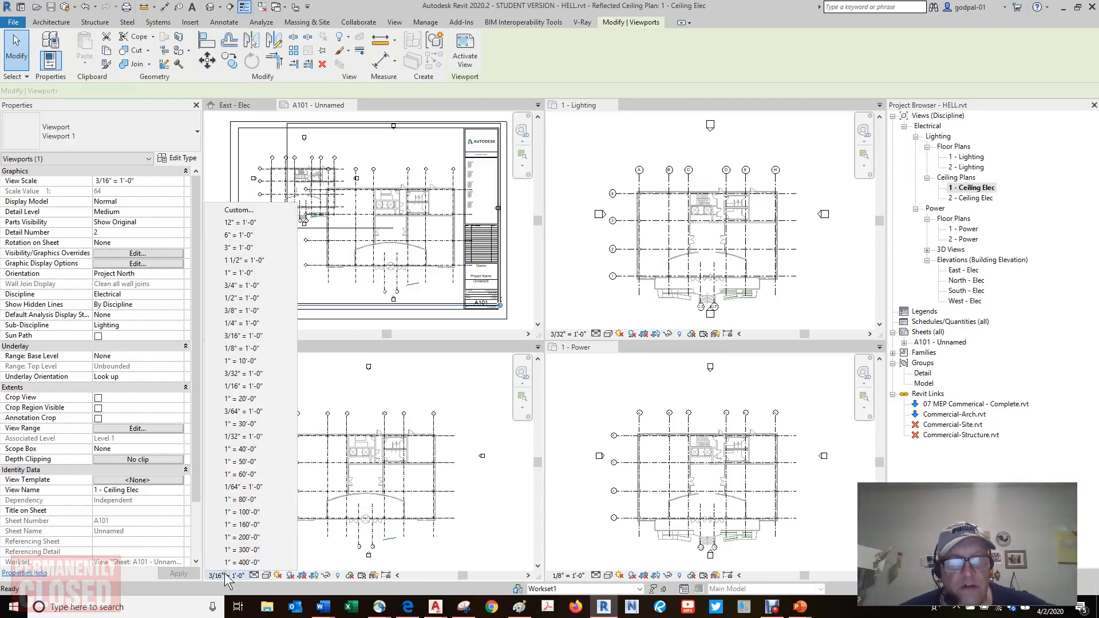
pyautogui.click(238, 373)
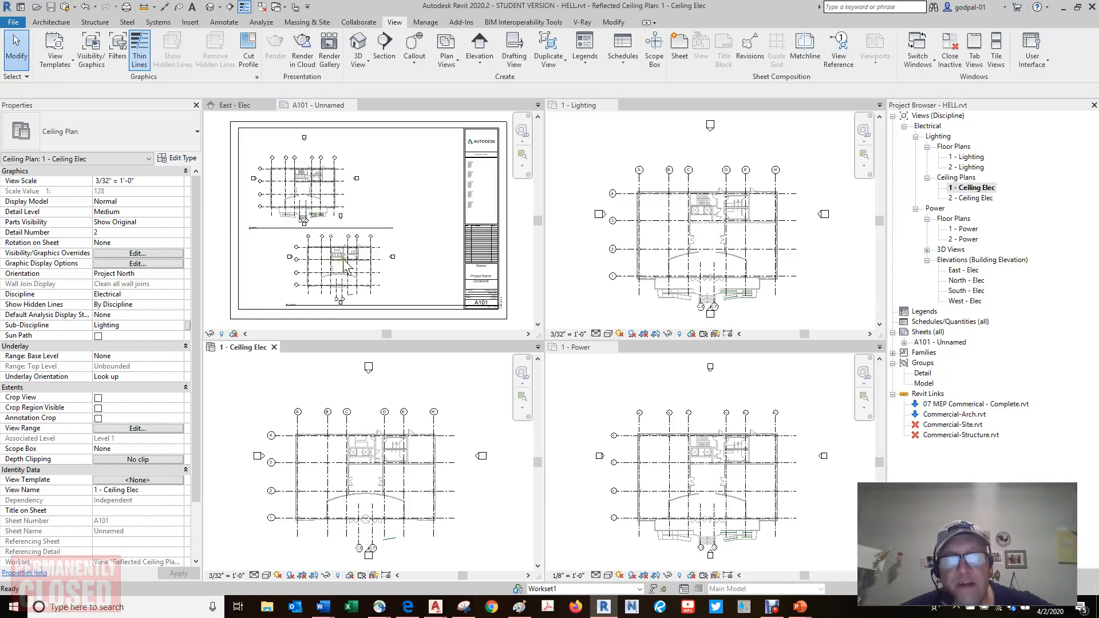
pyautogui.click(345, 264)
pyautogui.moveTo(347, 263); pyautogui.dragTo(398, 262)
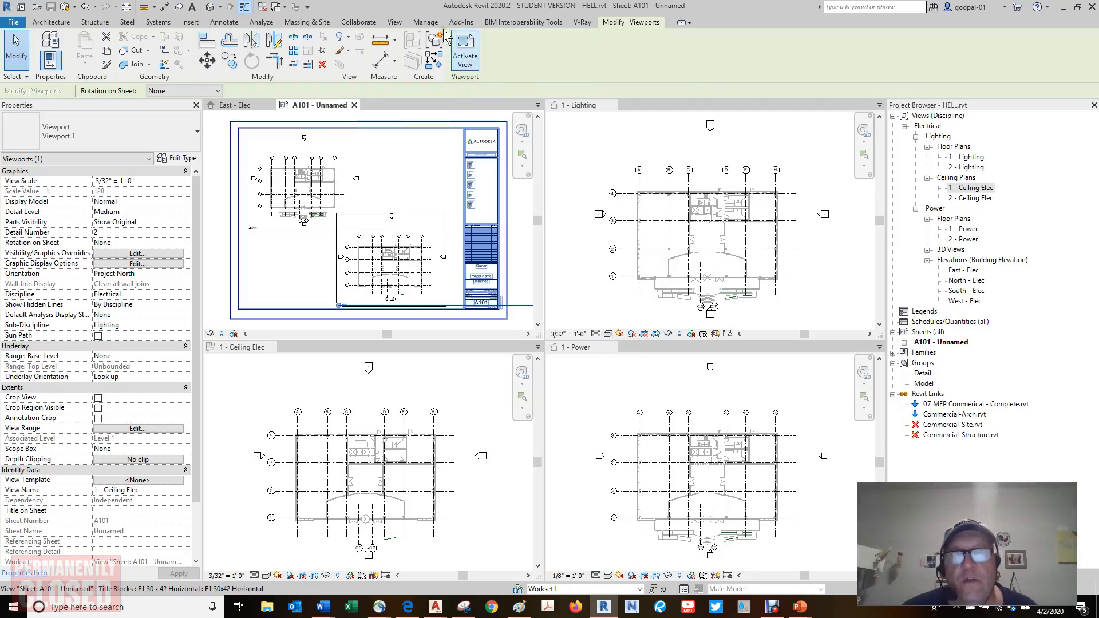
# Step: Tile the open views and merge them back into one tabbed window, with sheet A101 zoomed to fit
pyautogui.click(395, 23)
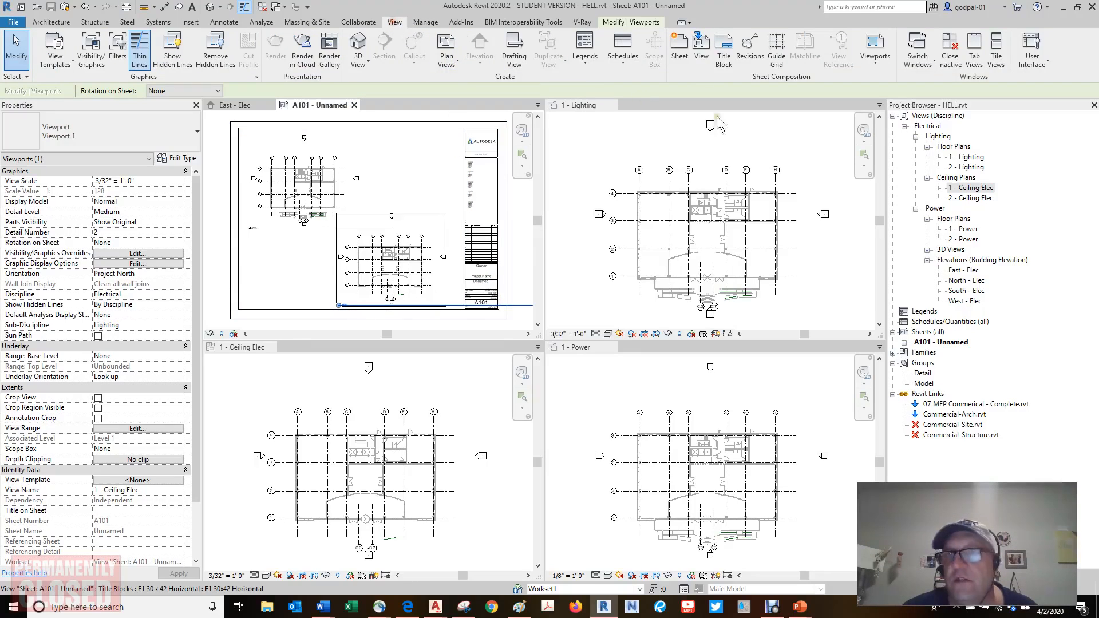
pyautogui.click(996, 54)
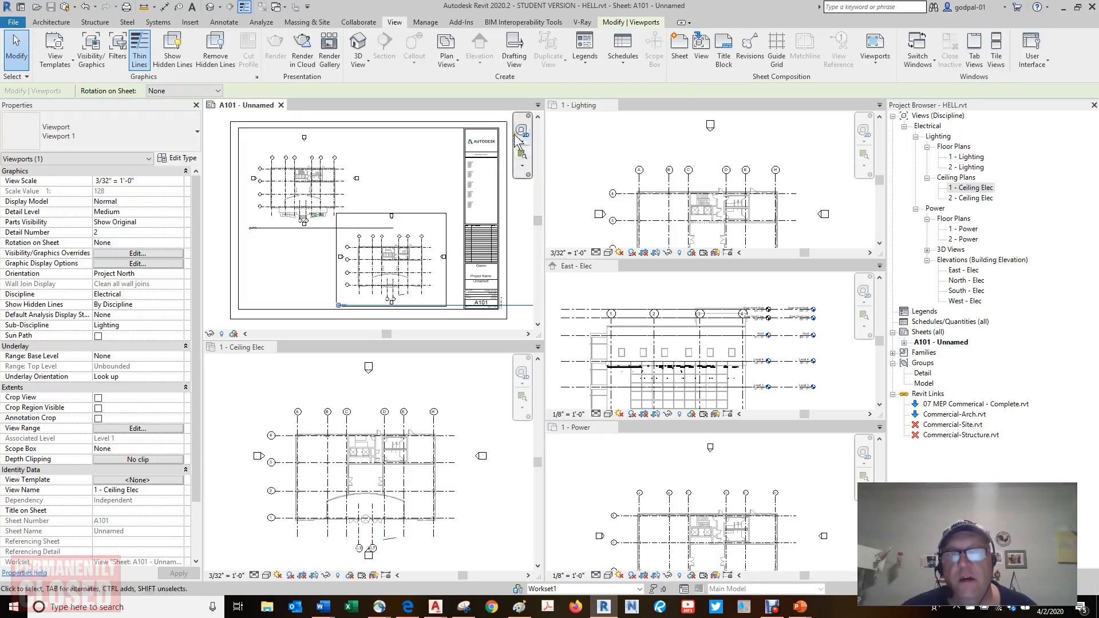
pyautogui.click(974, 55)
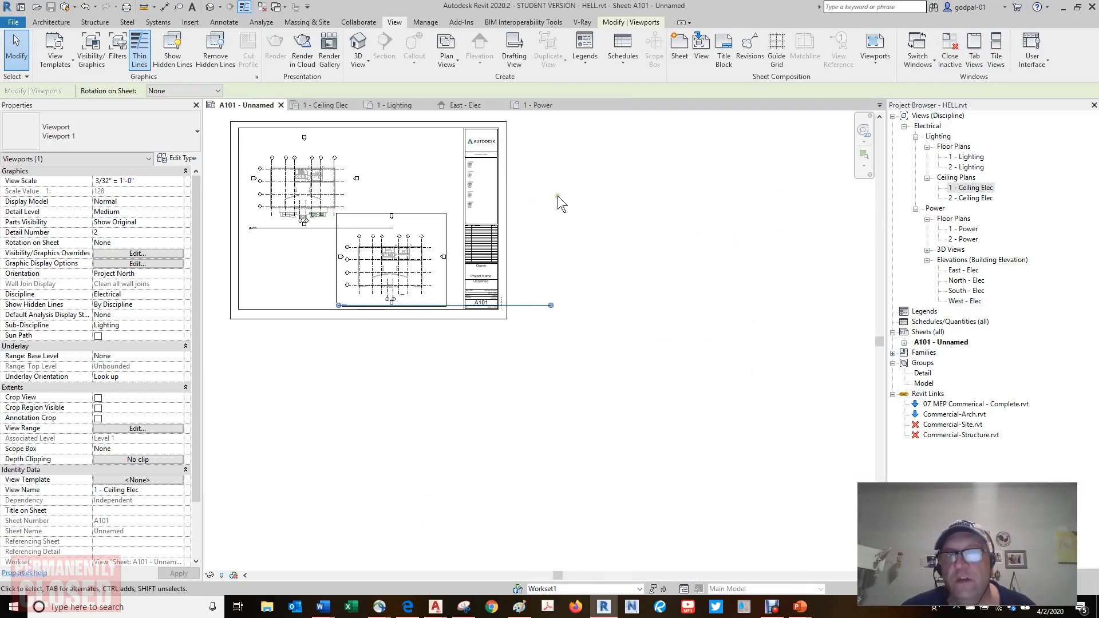
pyautogui.middleClick(570, 205)
pyautogui.middleClick(570, 205)
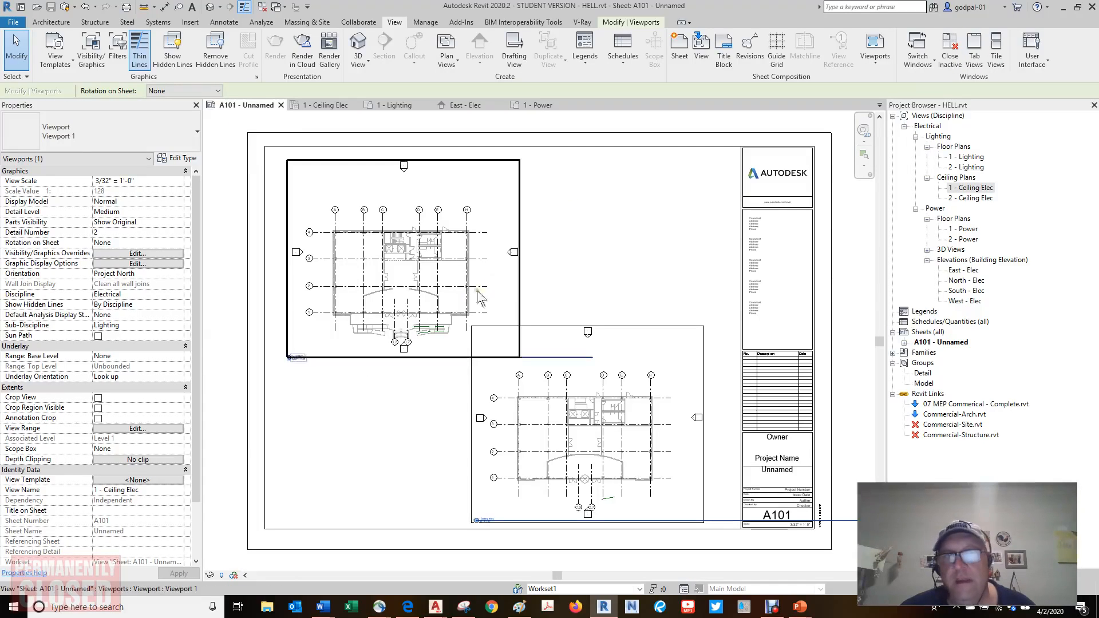
# Step: Examine the 1 - Lighting and 1 - Ceiling Elec viewports on sheet A101, both up close and with the whole sheet in view
pyautogui.scroll(1, 404, 293)
pyautogui.scroll(5, 404, 293)
pyautogui.scroll(-3, 405, 293)
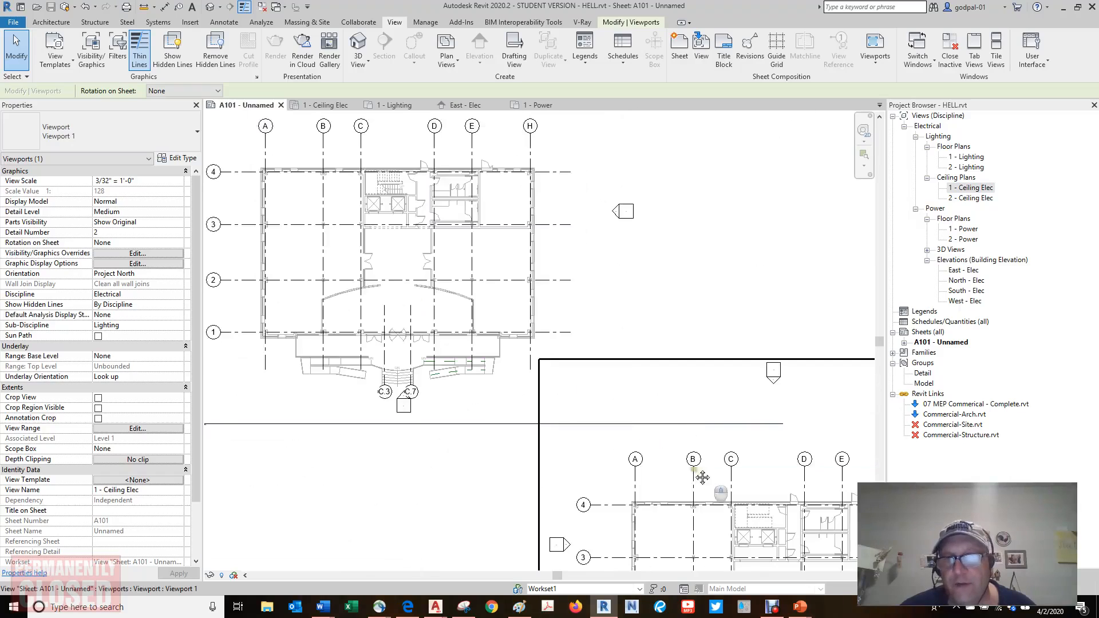
pyautogui.scroll(3, 701, 477)
pyautogui.moveTo(701, 477); pyautogui.dragTo(517, 308, button='middle')
pyautogui.scroll(-5, 516, 307)
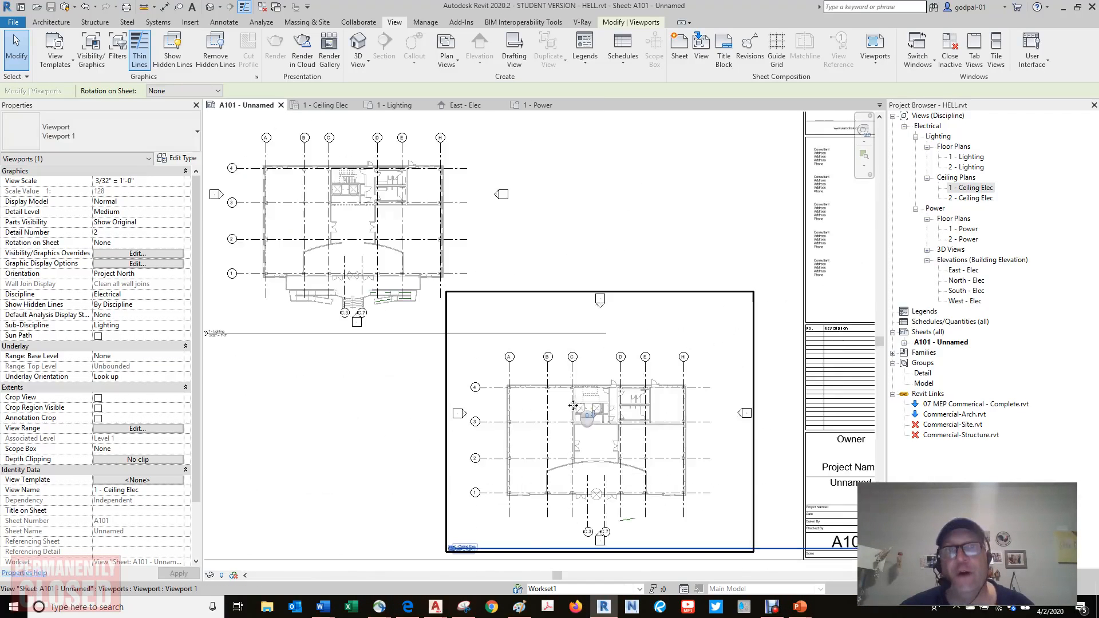
pyautogui.moveTo(548, 411); pyautogui.dragTo(625, 412, button='middle')
pyautogui.scroll(1, 624, 412)
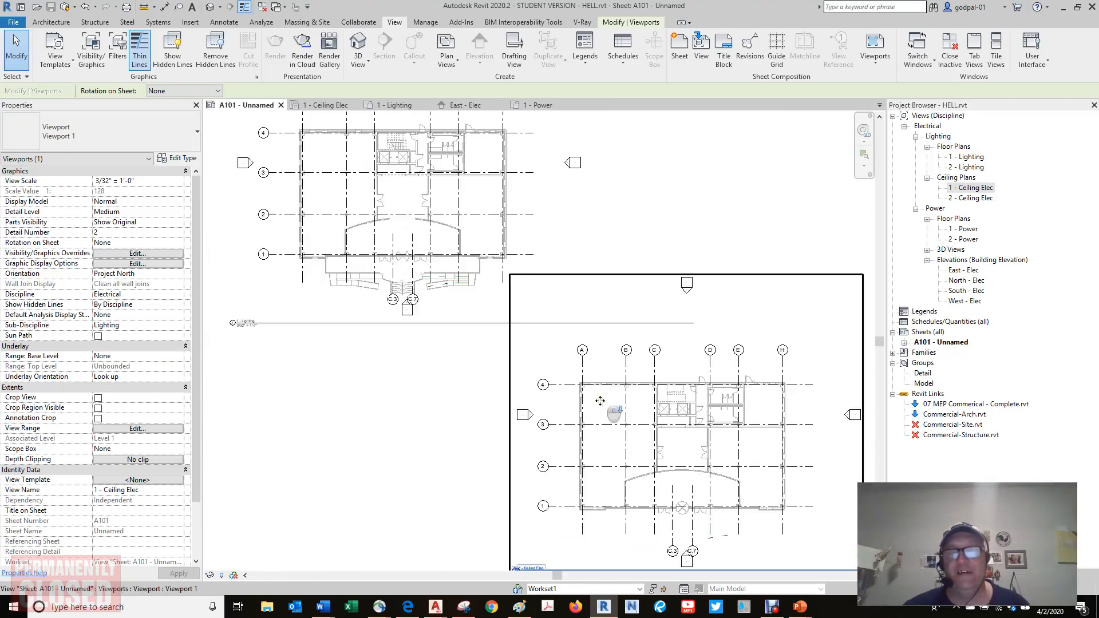
pyautogui.scroll(-2, 599, 401)
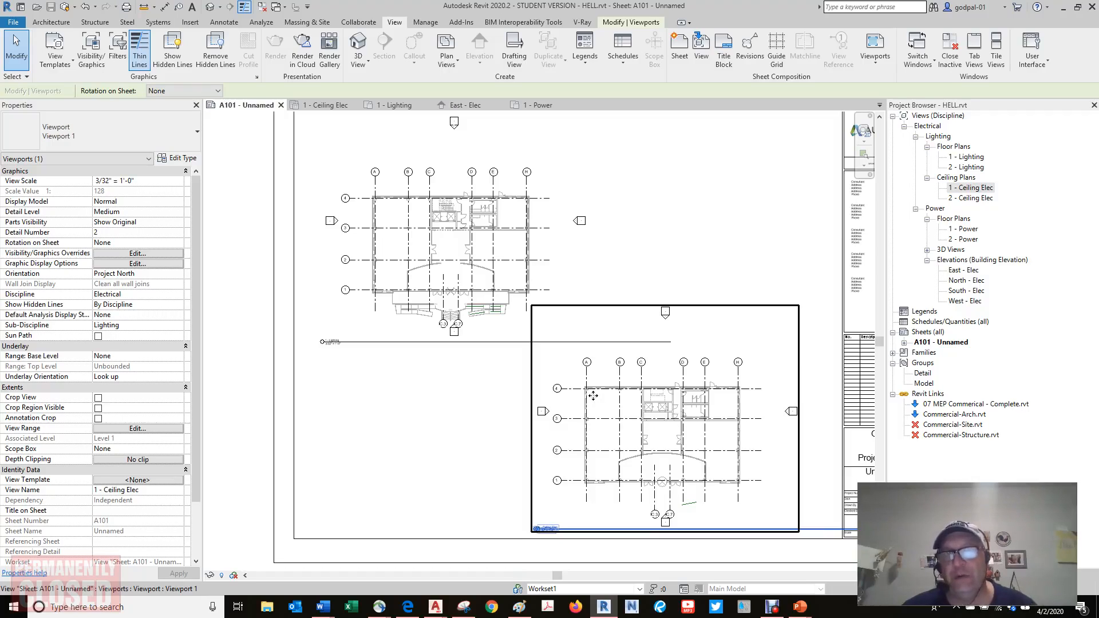
pyautogui.scroll(-2, 593, 396)
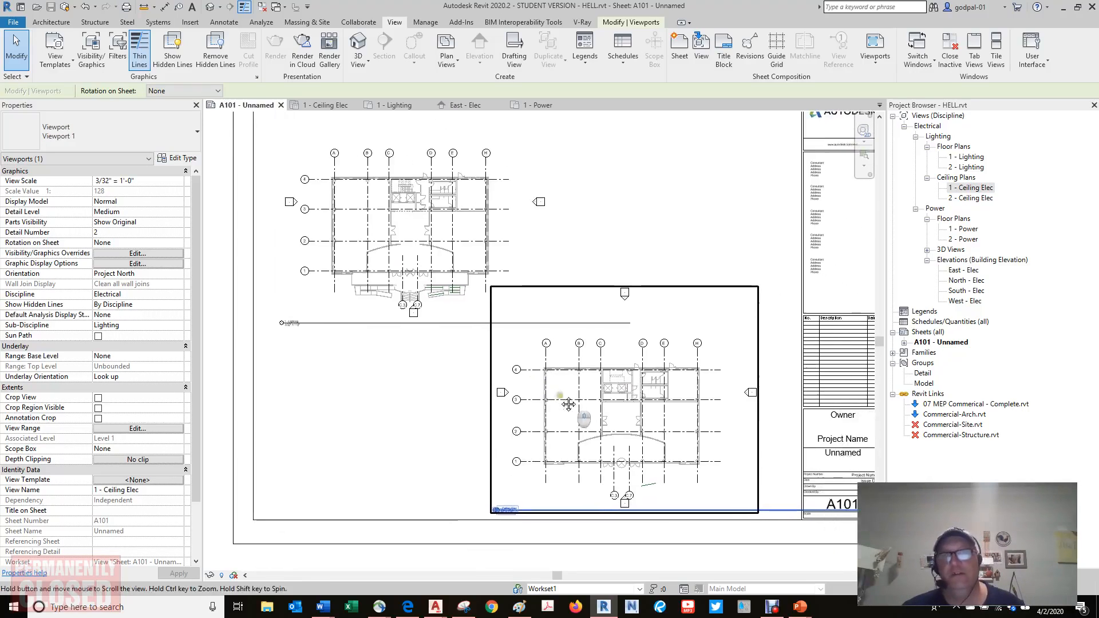
pyautogui.moveTo(563, 395); pyautogui.dragTo(539, 403, button='middle')
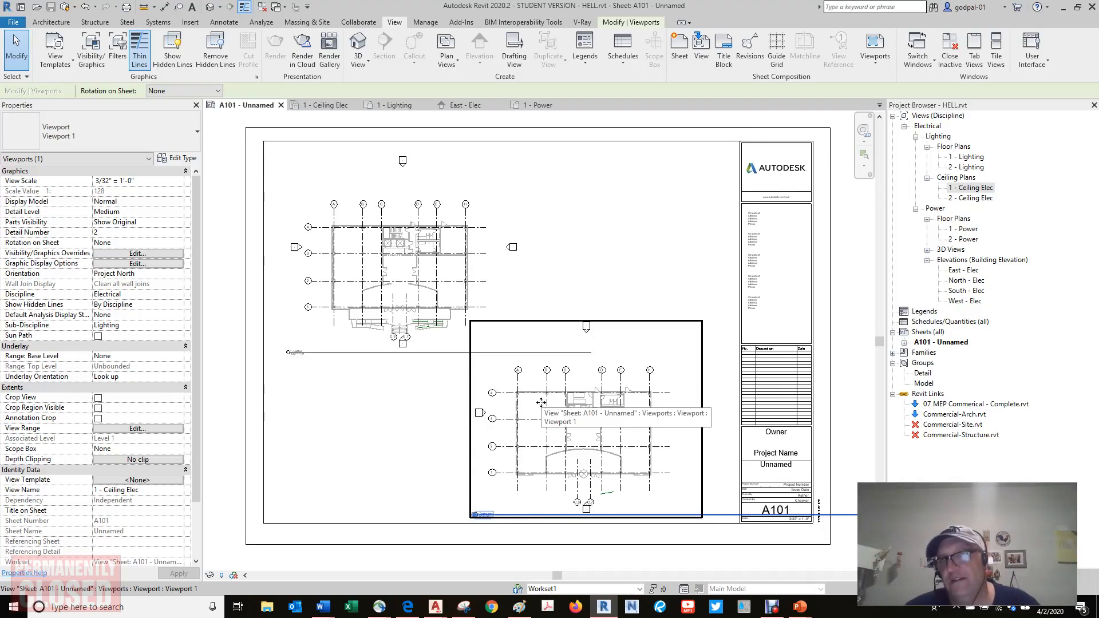
pyautogui.scroll(-1, 540, 379)
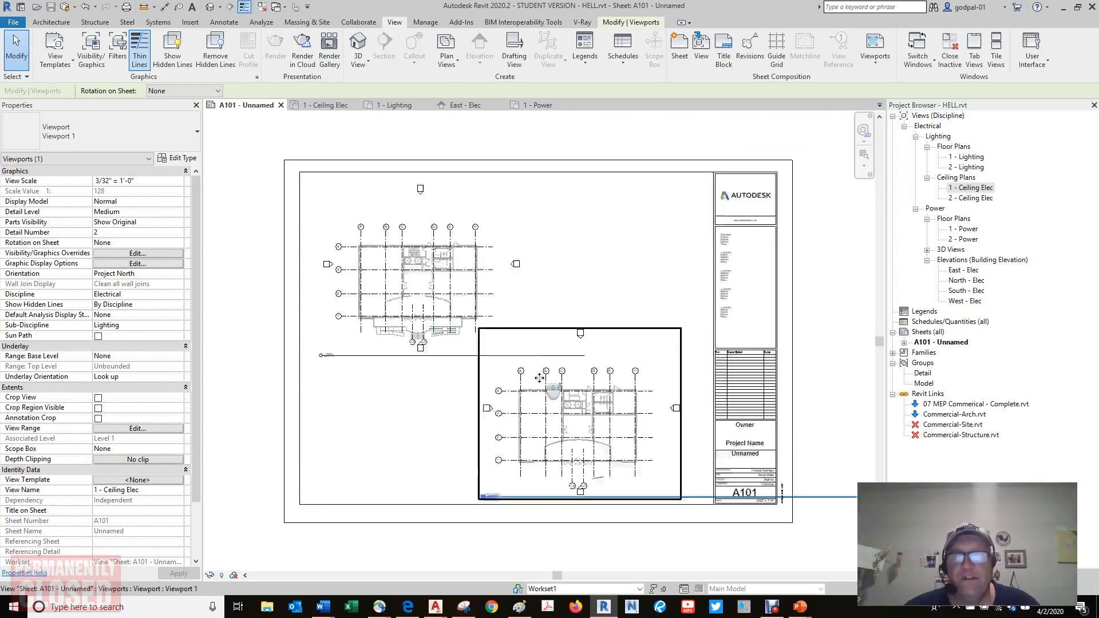
pyautogui.scroll(-2, 555, 386)
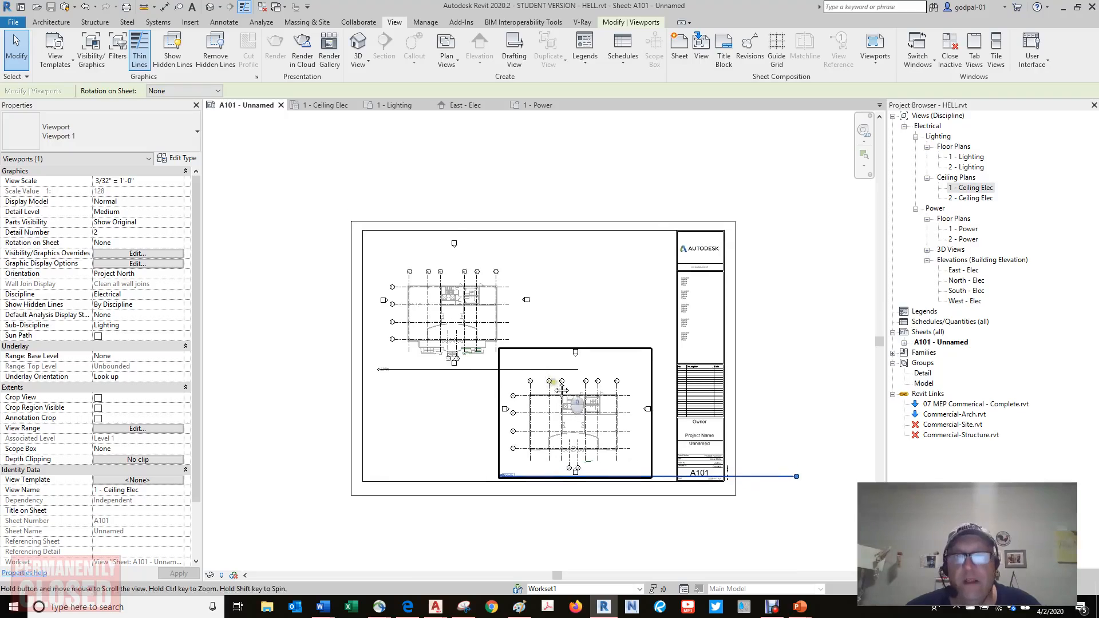
pyautogui.moveTo(562, 390); pyautogui.dragTo(566, 393, button='middle')
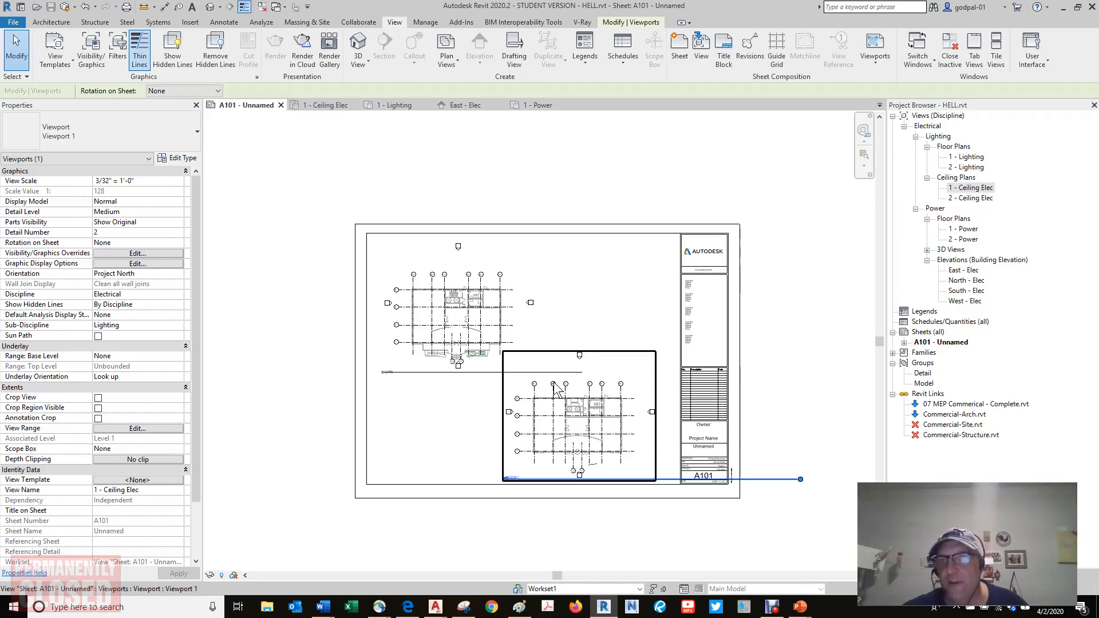
pyautogui.click(740, 429)
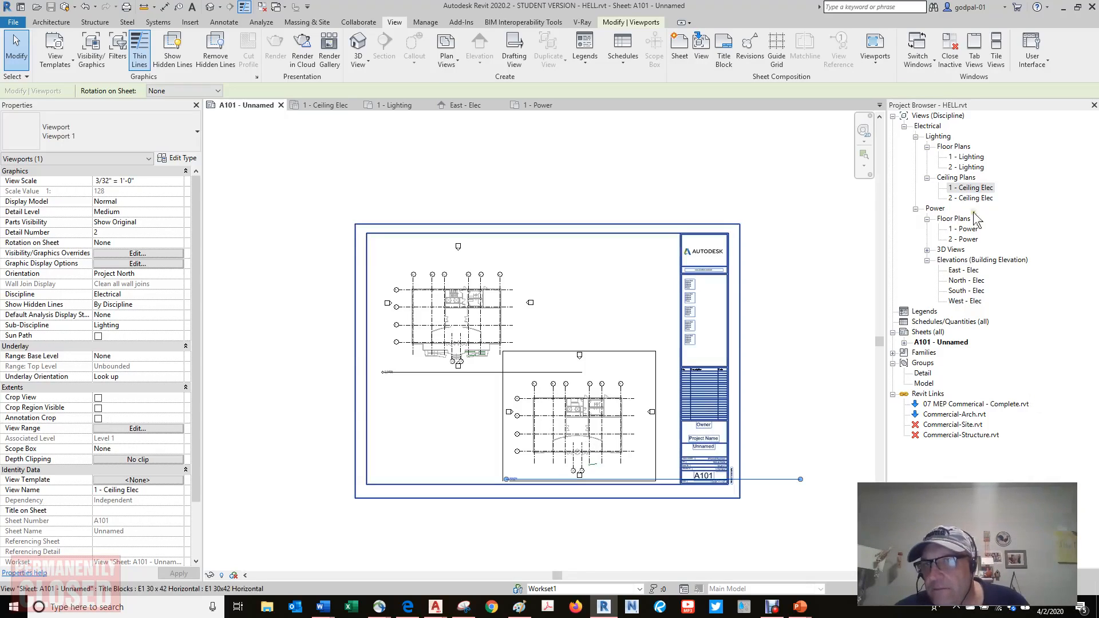
# Step: Open the 1 - Power floor plan view
pyautogui.doubleClick(967, 230)
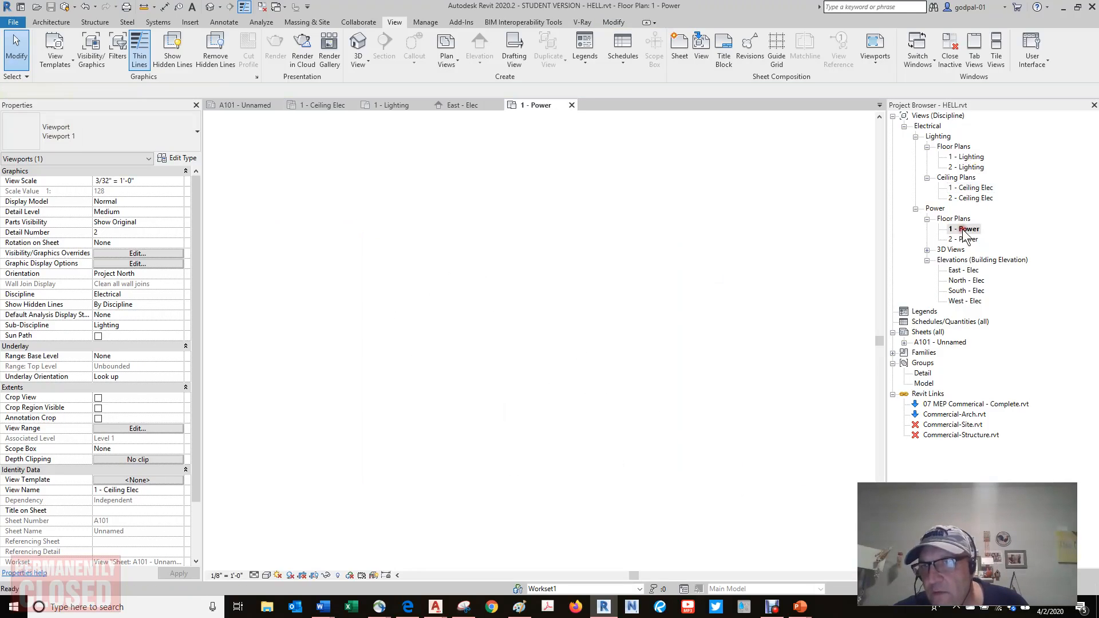
pyautogui.click(498, 270)
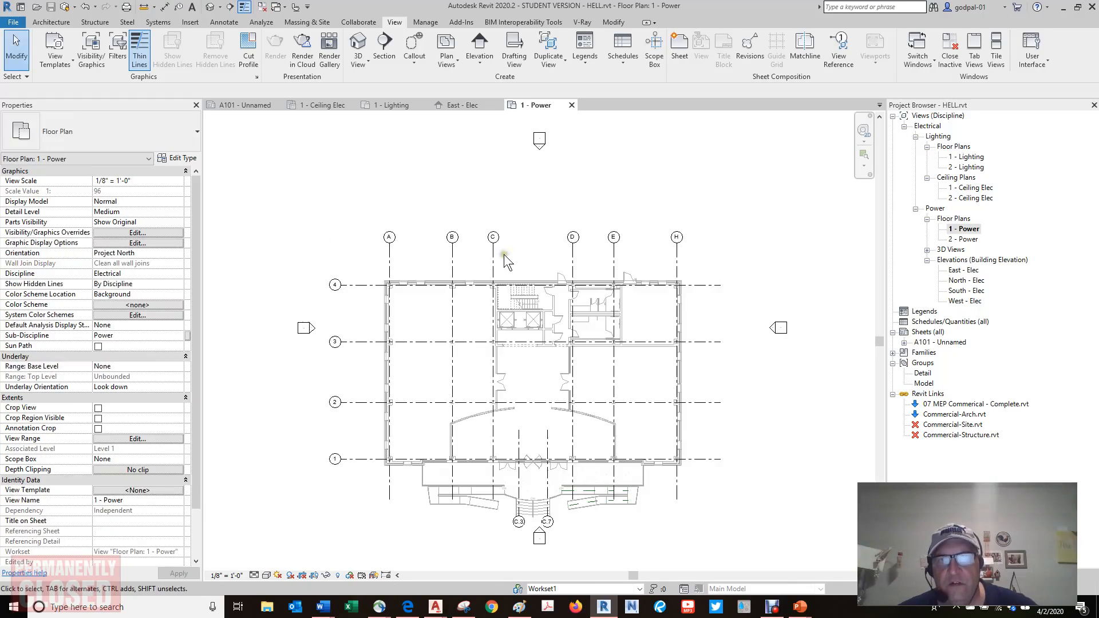
# Step: Synchronize the project with the central file and relinquish all owned elements and worksets
pyautogui.click(359, 22)
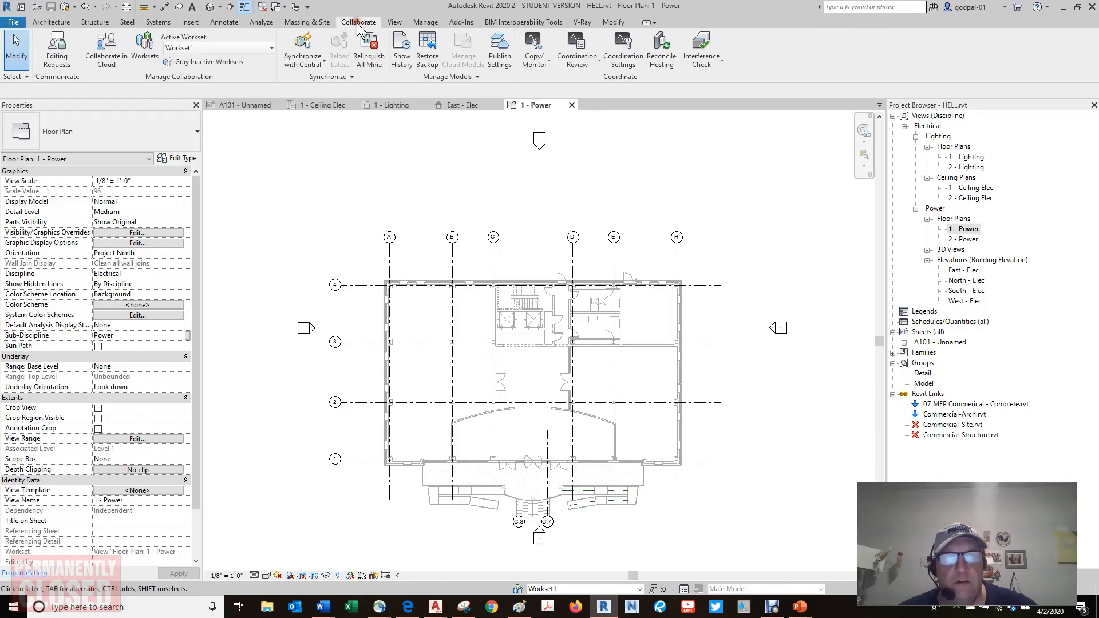
pyautogui.click(324, 57)
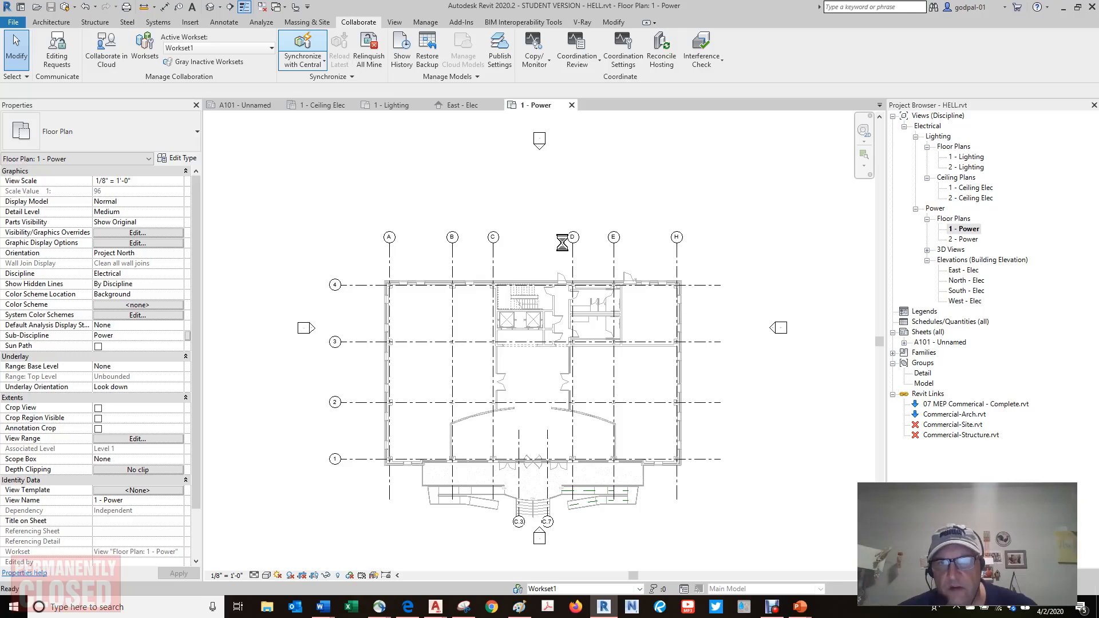
pyautogui.click(368, 51)
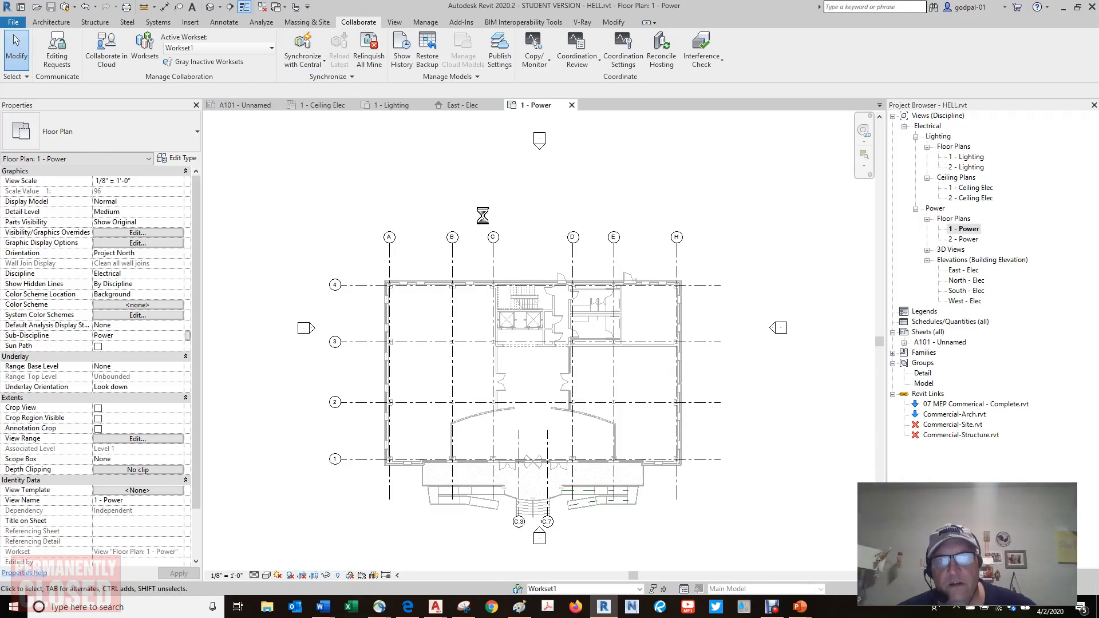
pyautogui.moveTo(619, 202); pyautogui.dragTo(645, 195, button='middle')
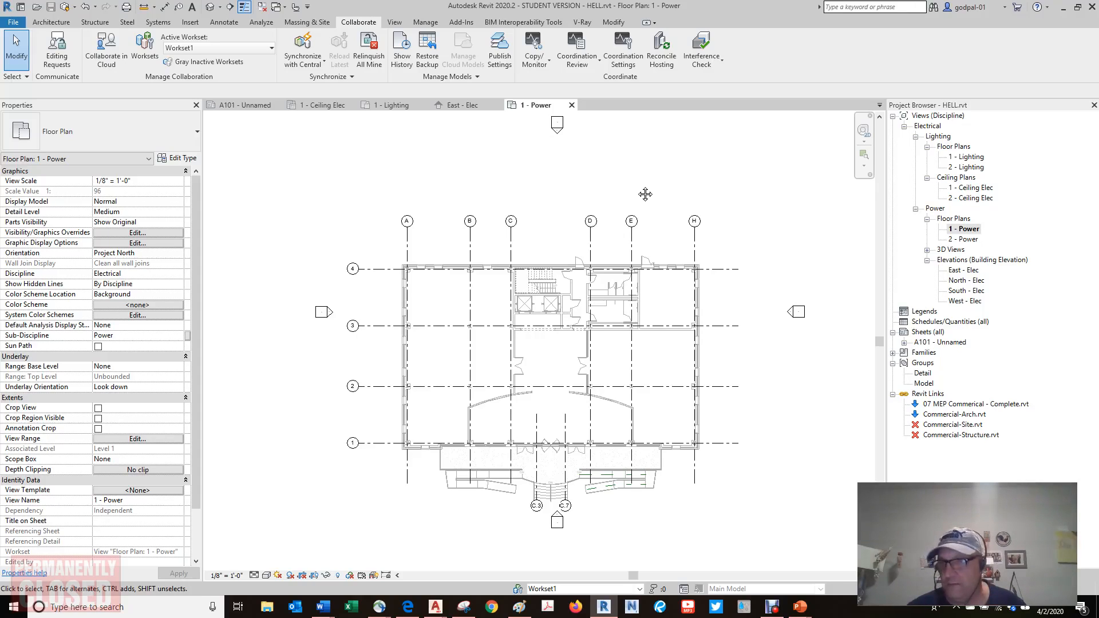
pyautogui.moveTo(629, 184); pyautogui.dragTo(630, 188, button='middle')
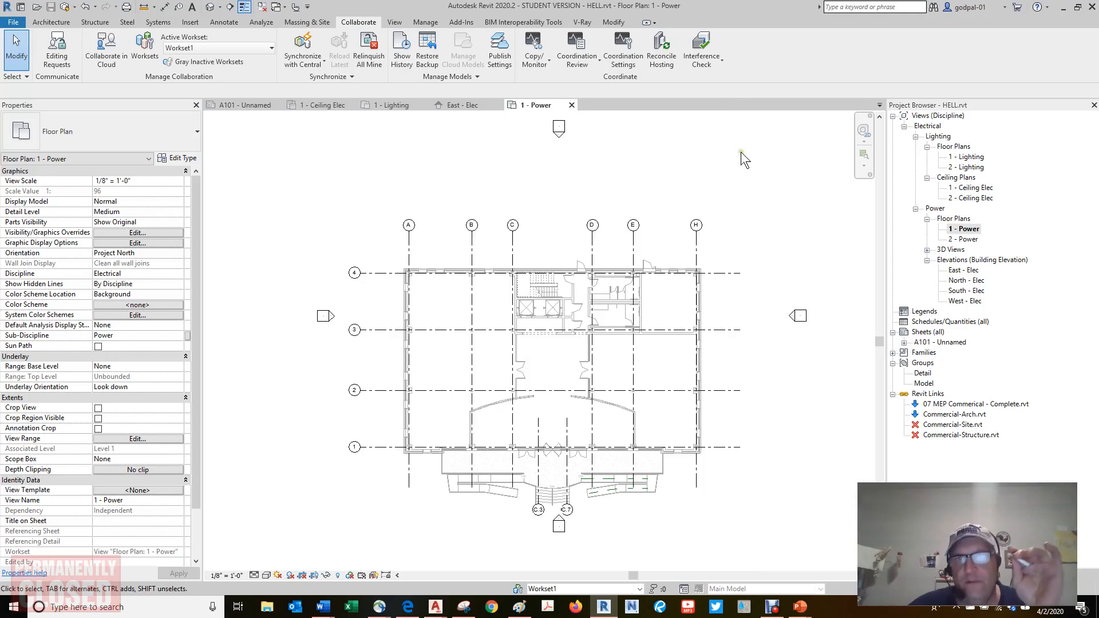
pyautogui.moveTo(678, 178); pyautogui.dragTo(699, 169, button='middle')
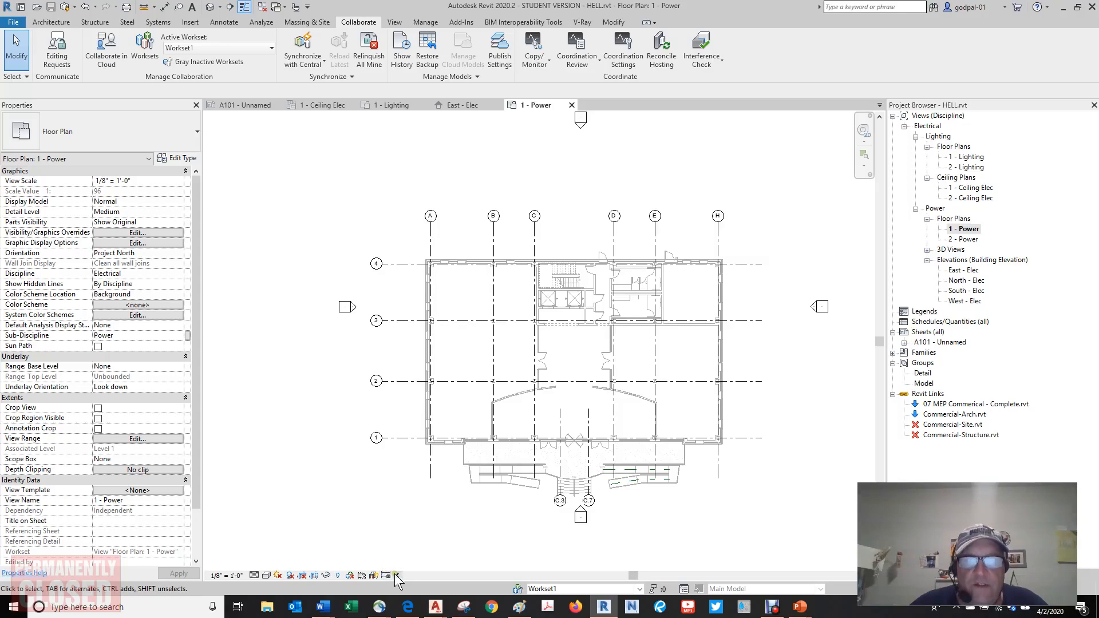
pyautogui.click(397, 575)
pyautogui.click(396, 574)
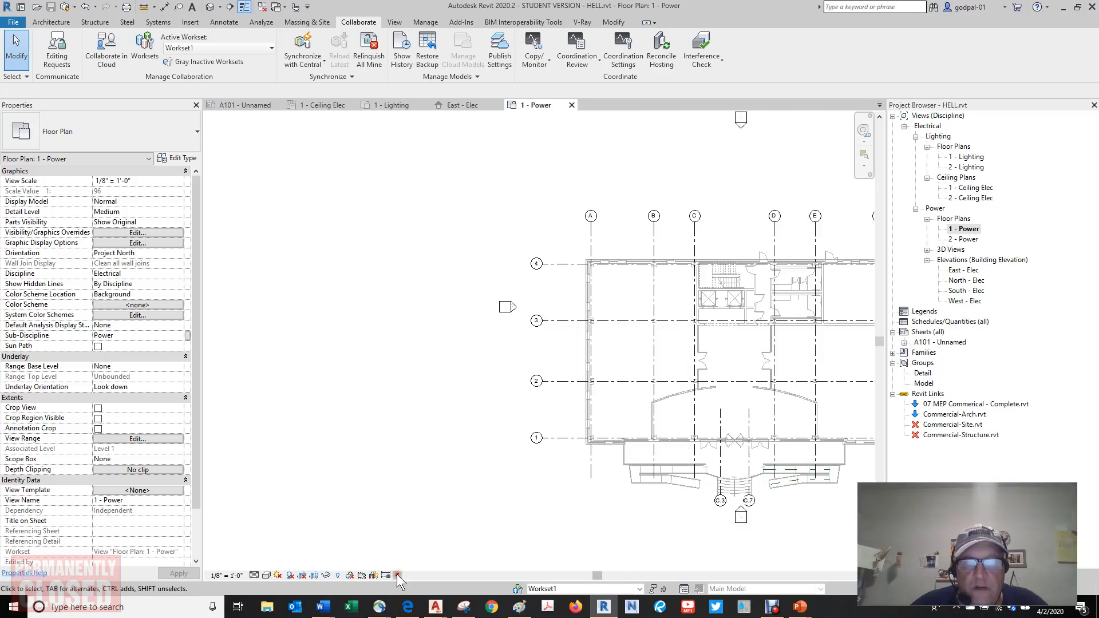
pyautogui.click(397, 574)
pyautogui.click(397, 574)
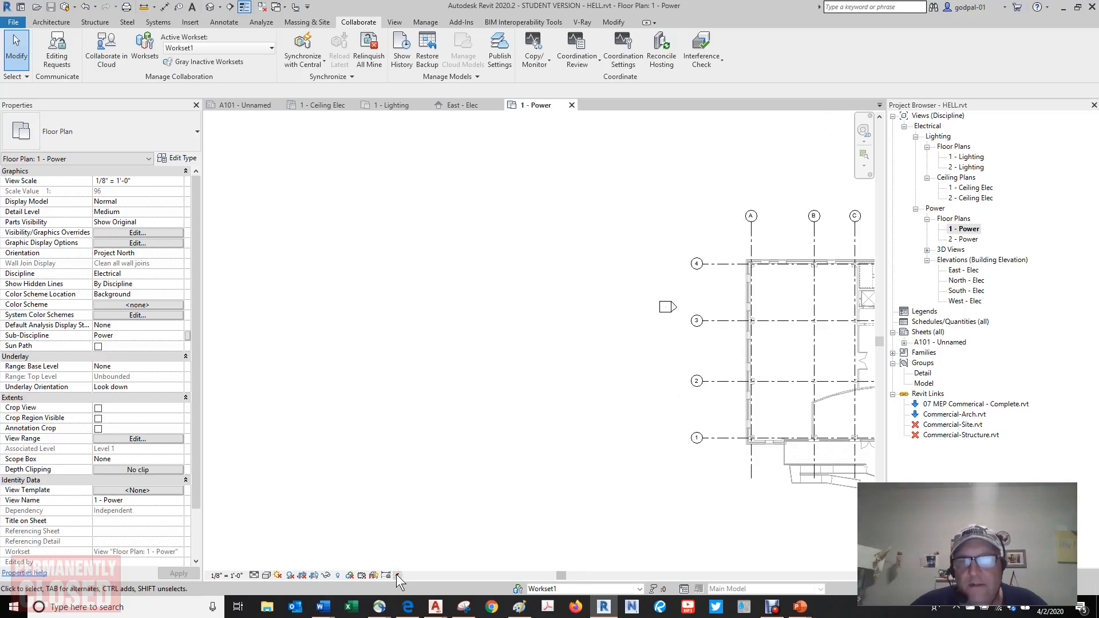
pyautogui.middleClick(561, 520)
pyautogui.middleClick(561, 520)
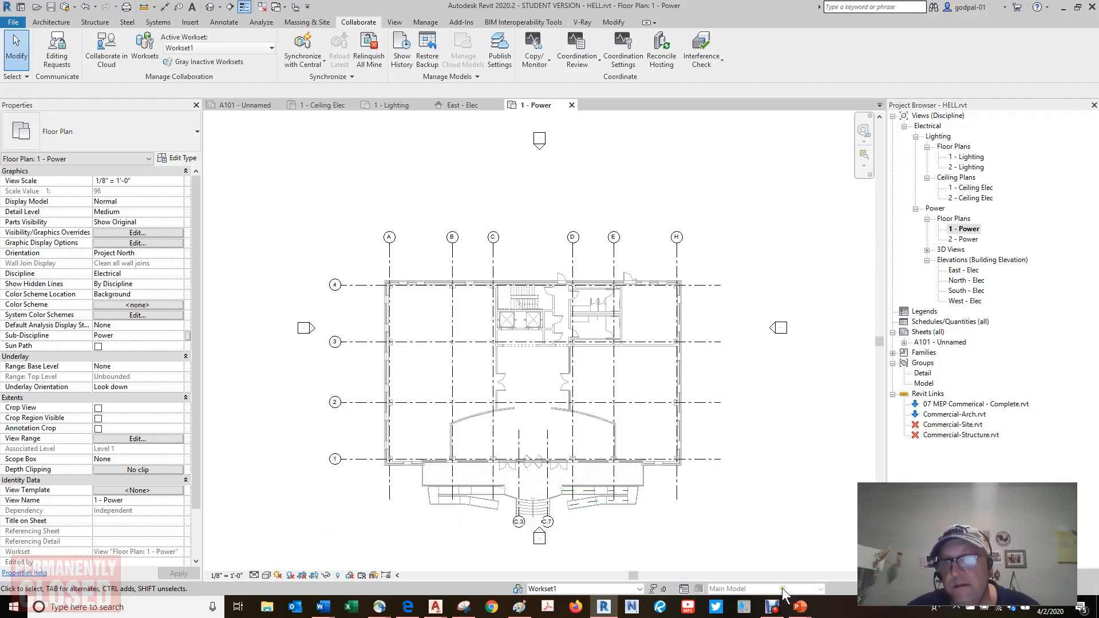
# Step: Review the linked Revit models in turn: 07 MEP Commerical - Complete, Commercial-Arch, Commercial-Site and Commercial-Structure, and clear the selection
pyautogui.click(974, 405)
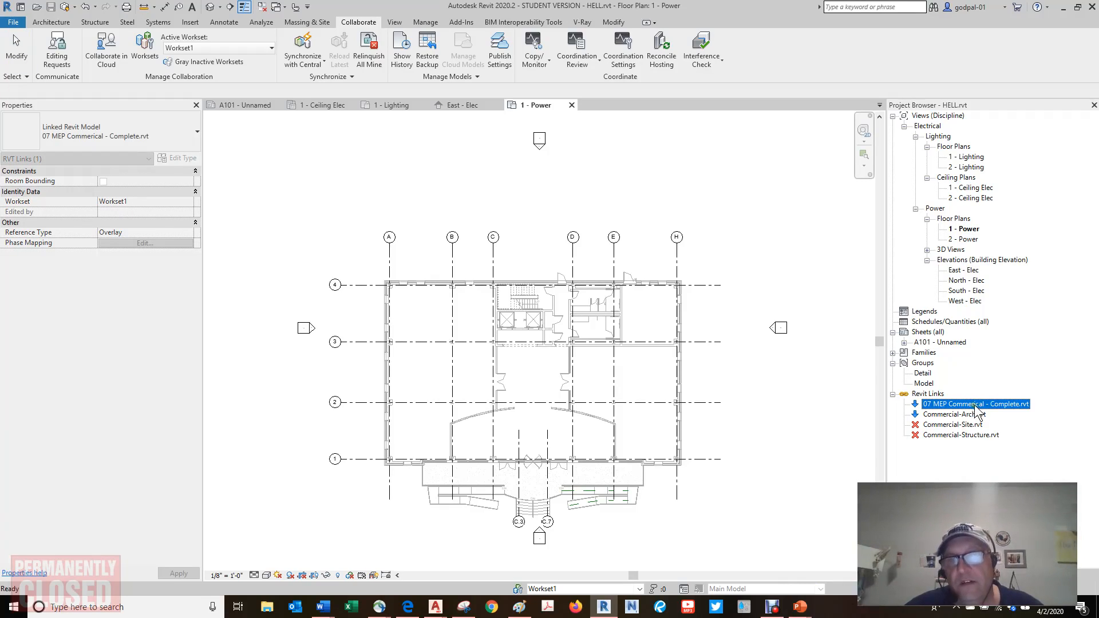
pyautogui.click(969, 415)
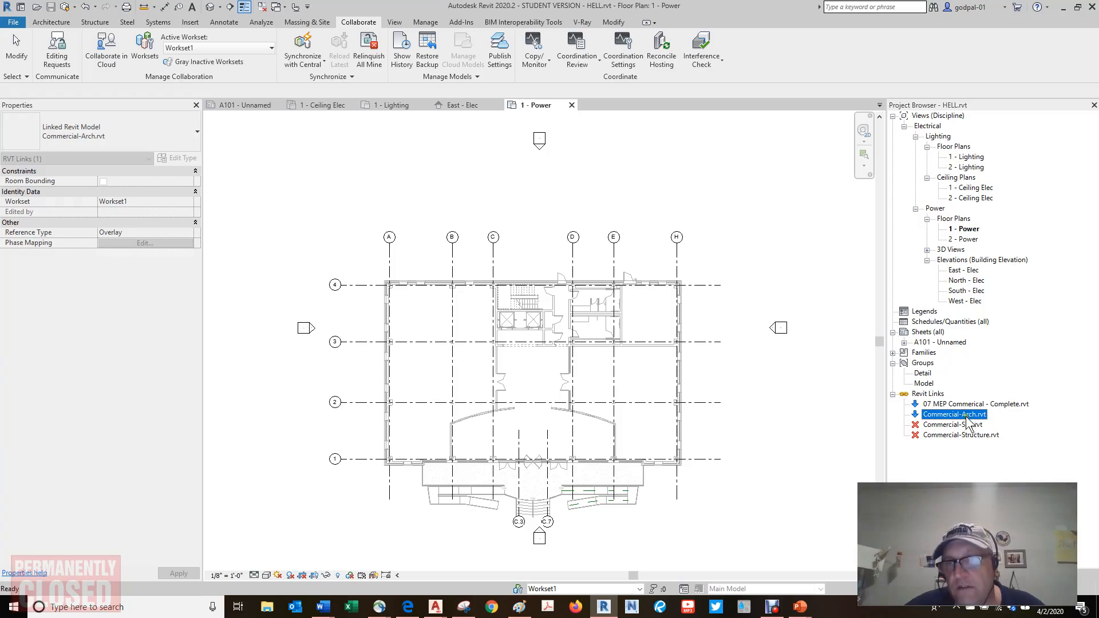
pyautogui.click(945, 405)
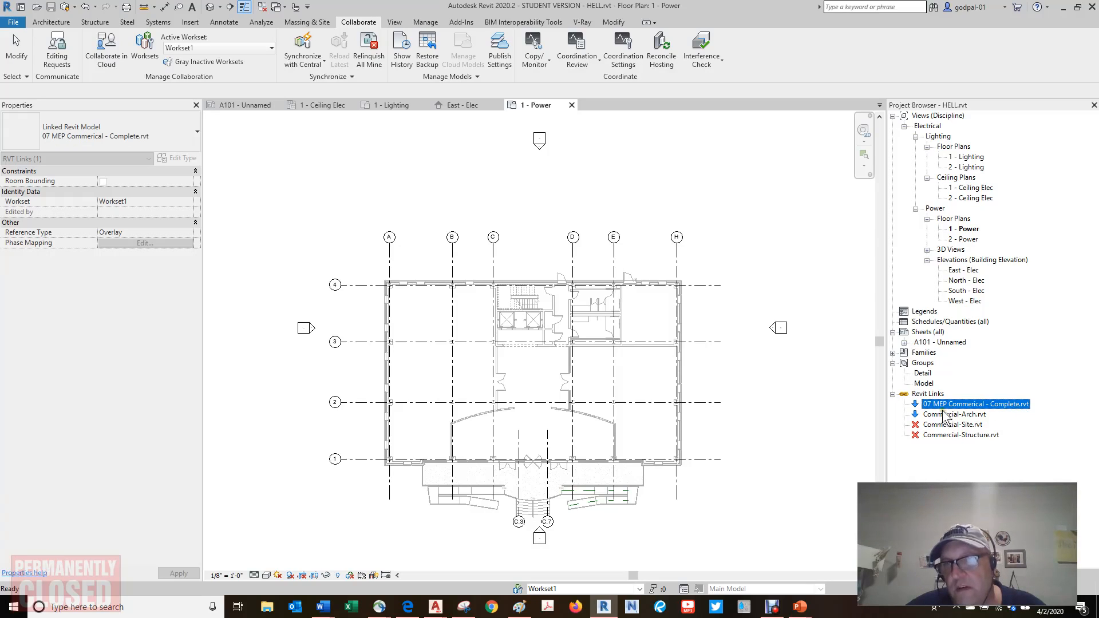
pyautogui.click(939, 414)
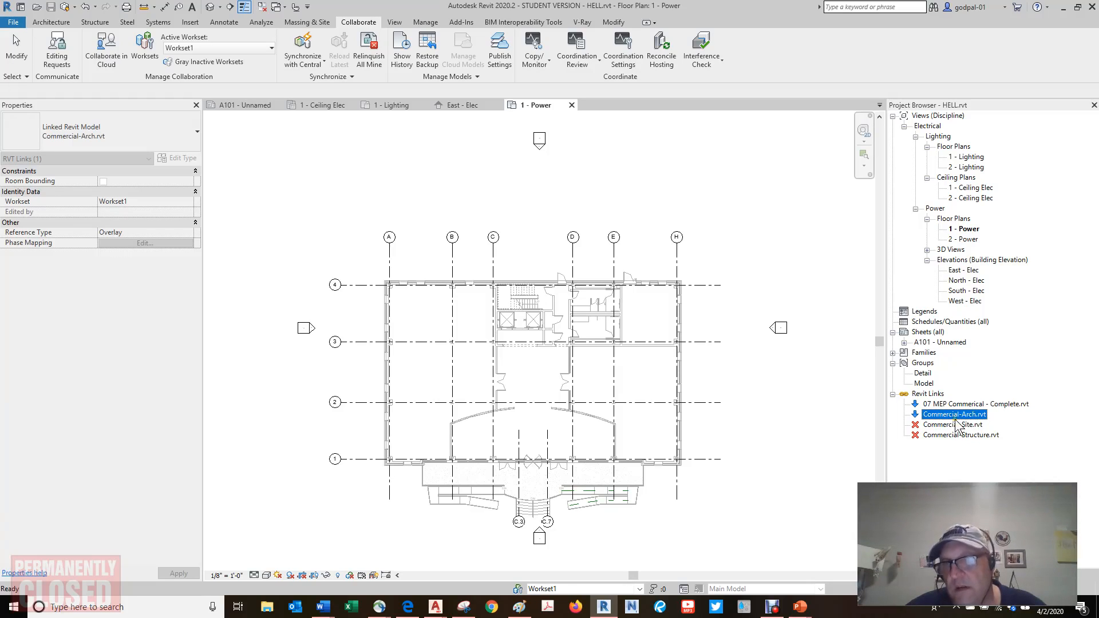
pyautogui.click(941, 435)
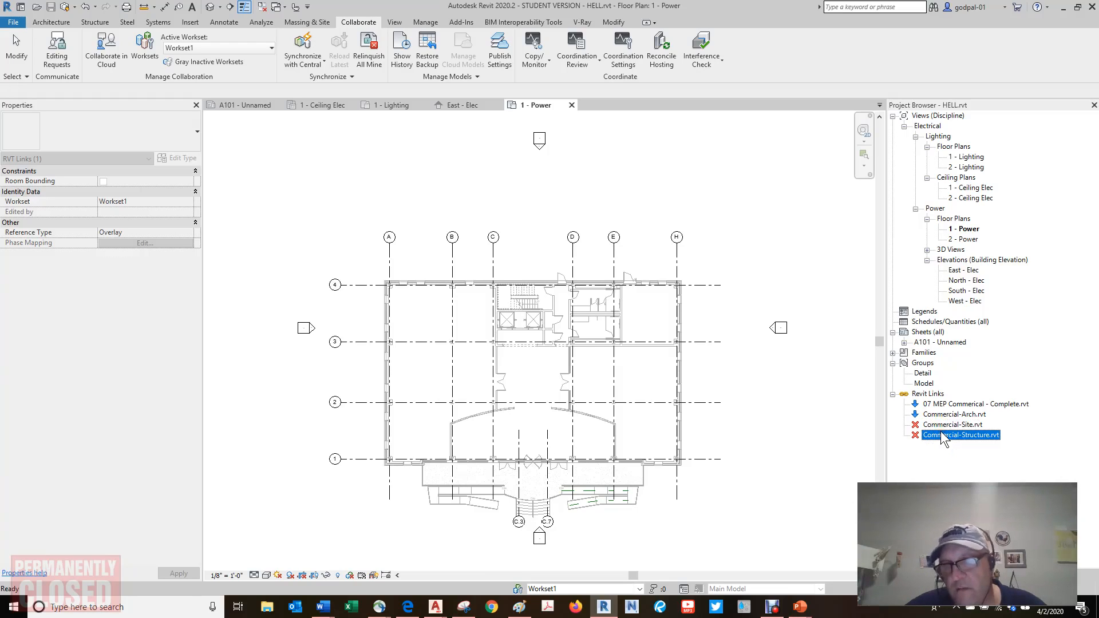
pyautogui.click(942, 427)
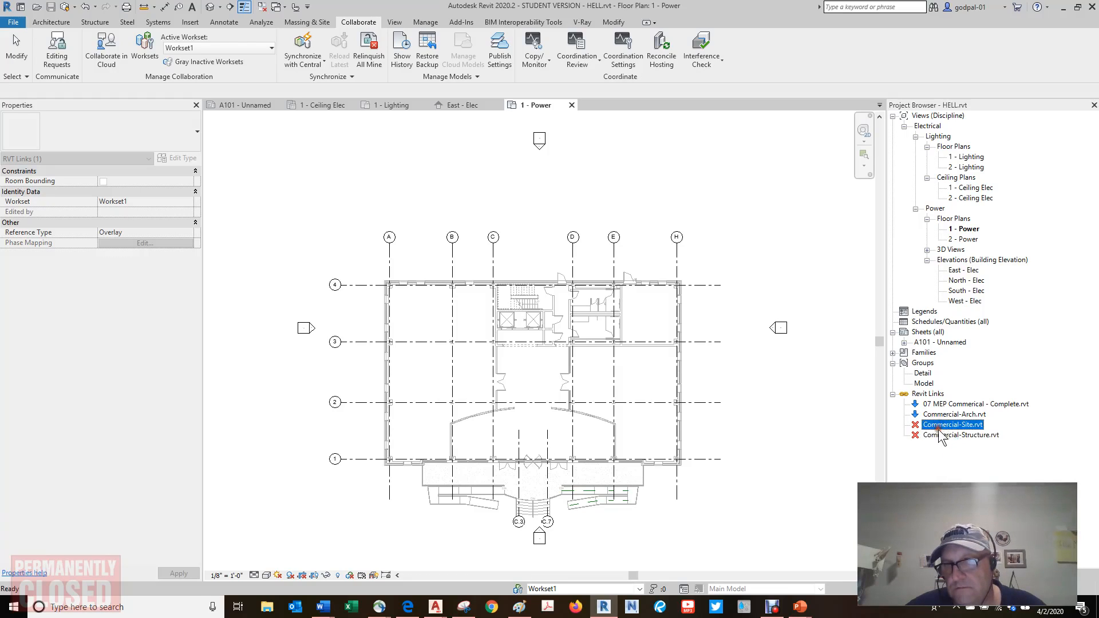
pyautogui.click(939, 433)
pyautogui.click(941, 426)
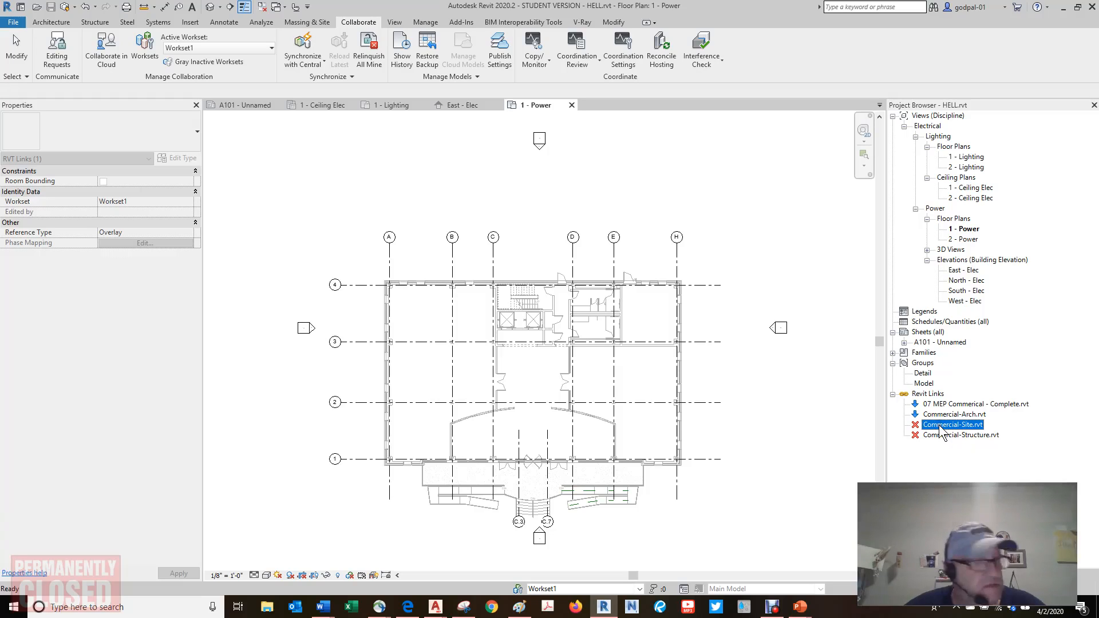
pyautogui.click(945, 434)
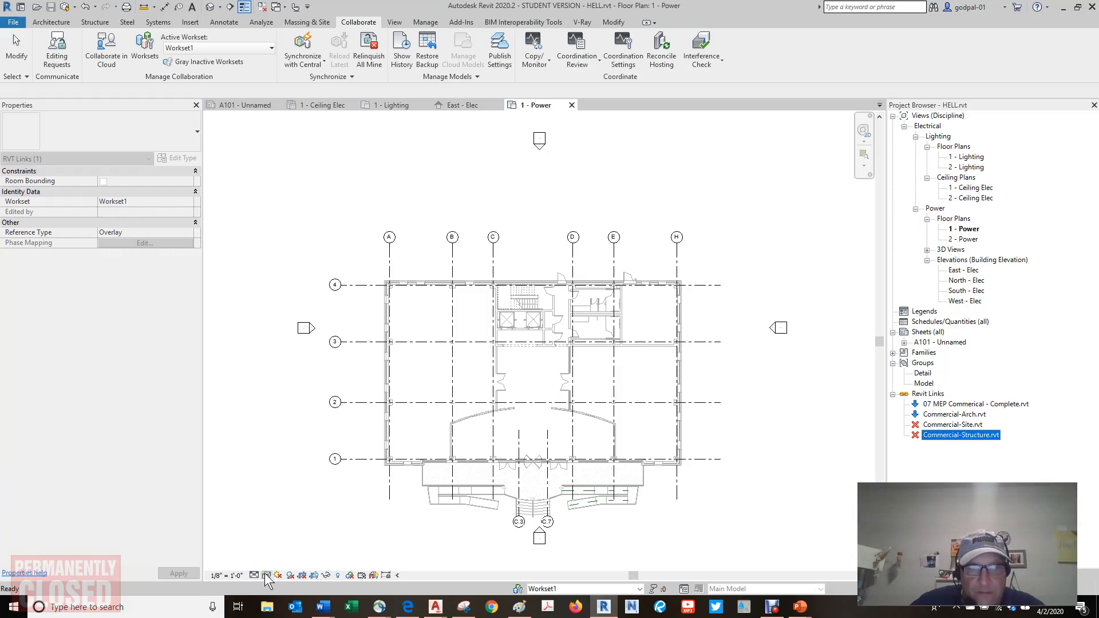
pyautogui.press('Escape')
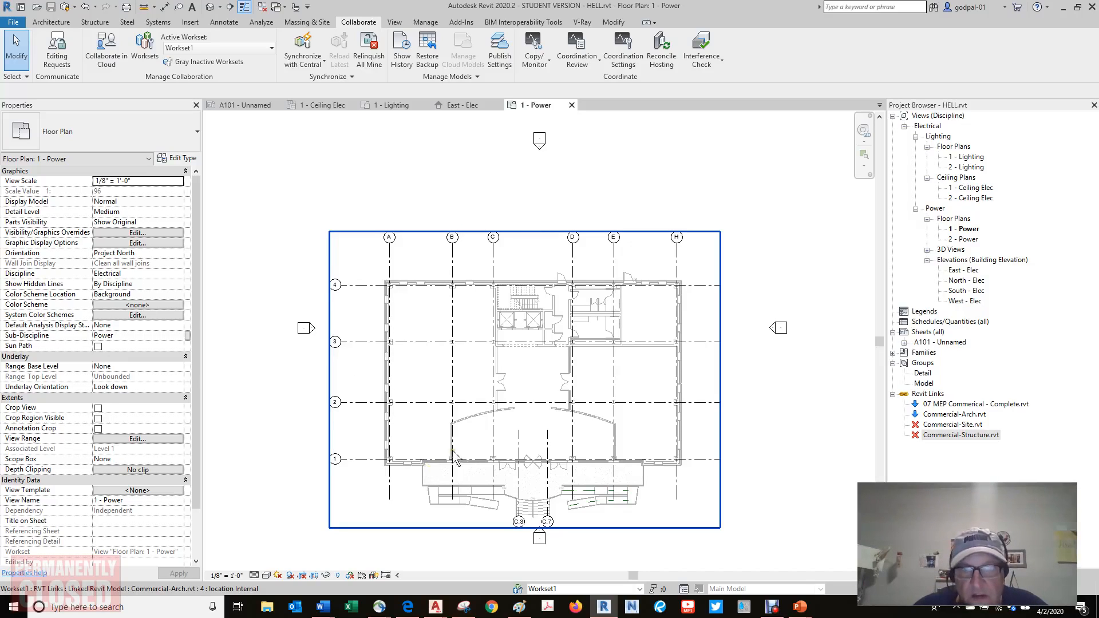
# Step: Reveal the hidden elements in the 1 - Power plan and locate the project base point near the central corridor
pyautogui.moveTo(448, 460); pyautogui.dragTo(466, 444, button='middle')
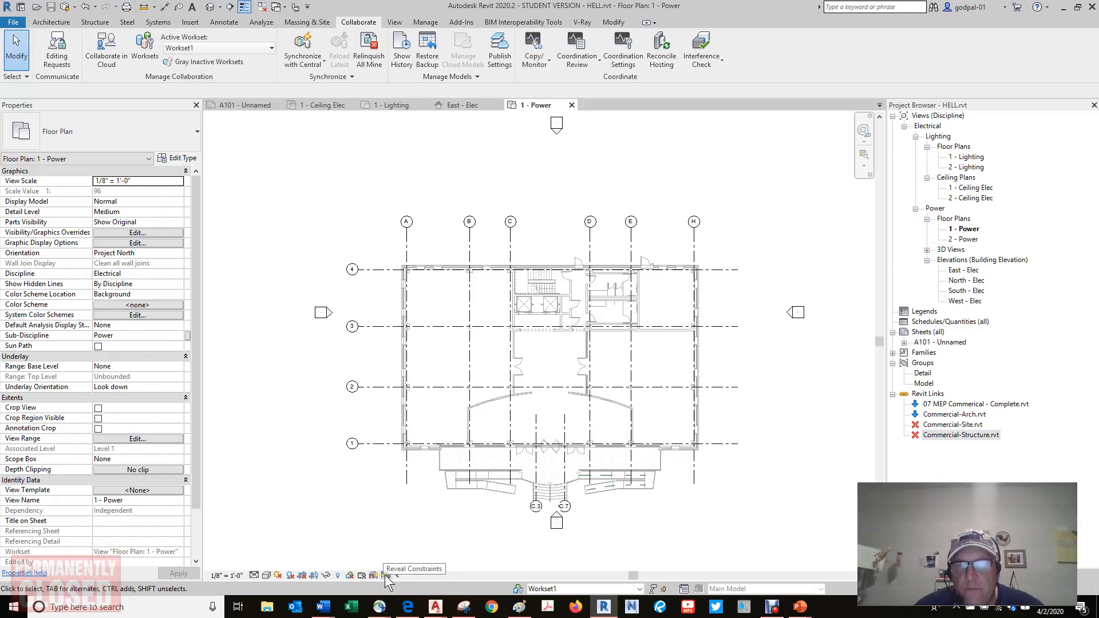
pyautogui.click(337, 575)
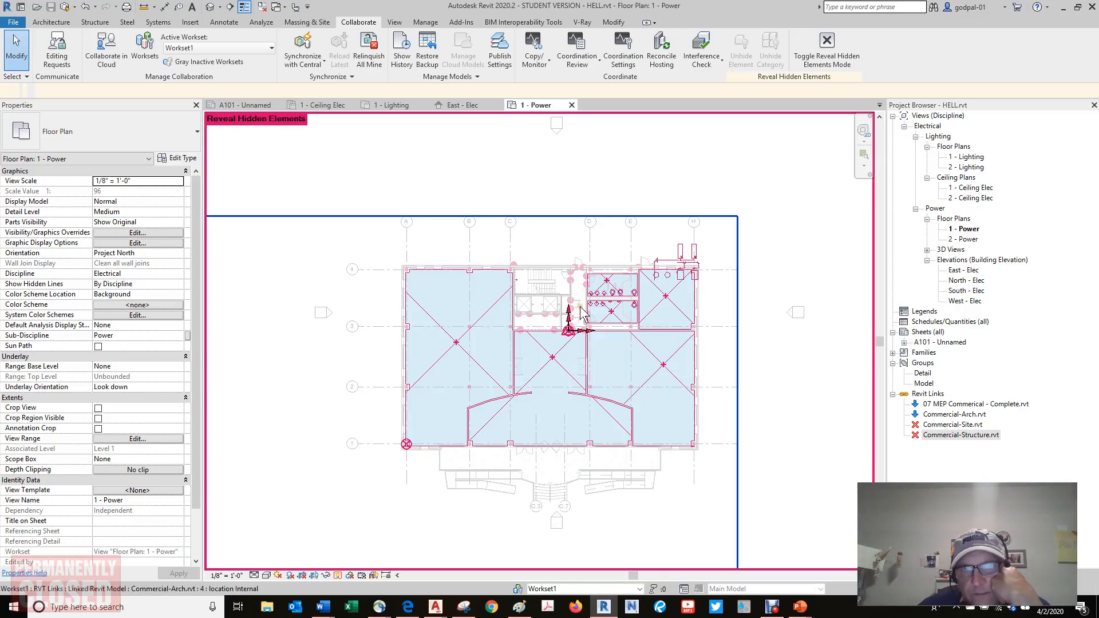
pyautogui.scroll(2, 584, 309)
pyautogui.scroll(5, 584, 309)
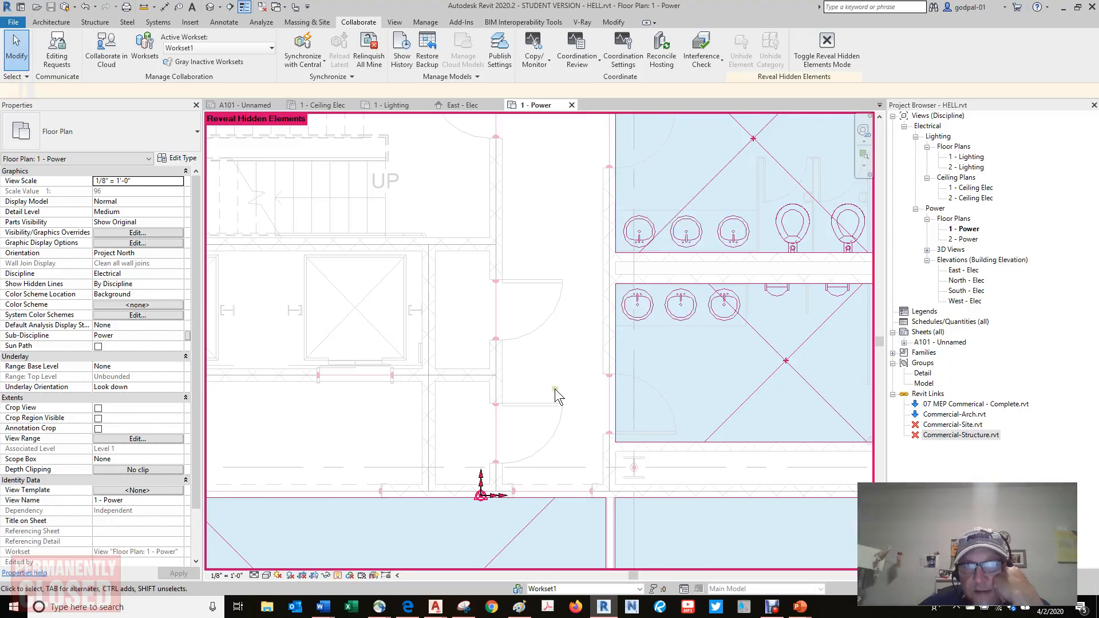
pyautogui.scroll(1, 570, 387)
pyautogui.moveTo(570, 388); pyautogui.dragTo(624, 275, button='middle')
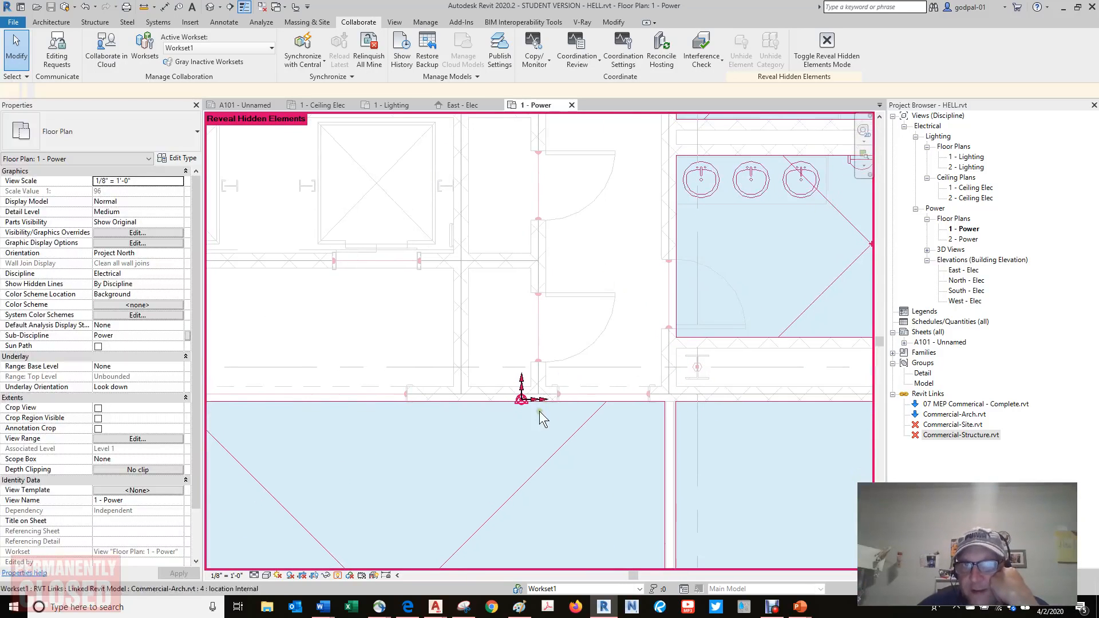
pyautogui.scroll(2, 524, 411)
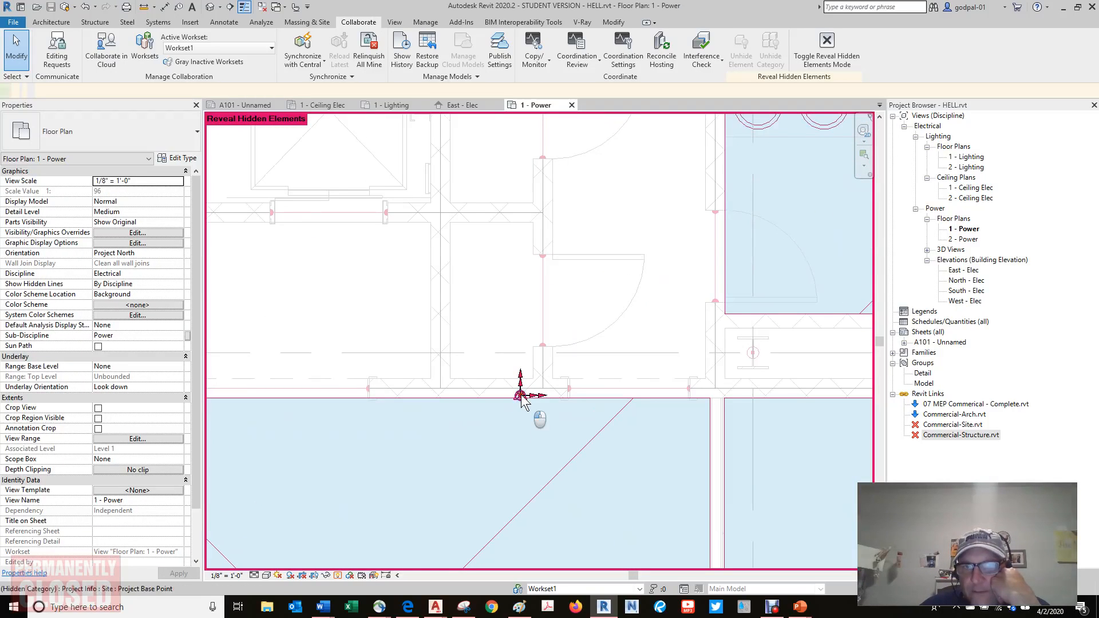
# Step: Inspect the project base point and the Commercial-Arch and 07 MEP Commerical - Complete links overlapping at that point
pyautogui.click(520, 396)
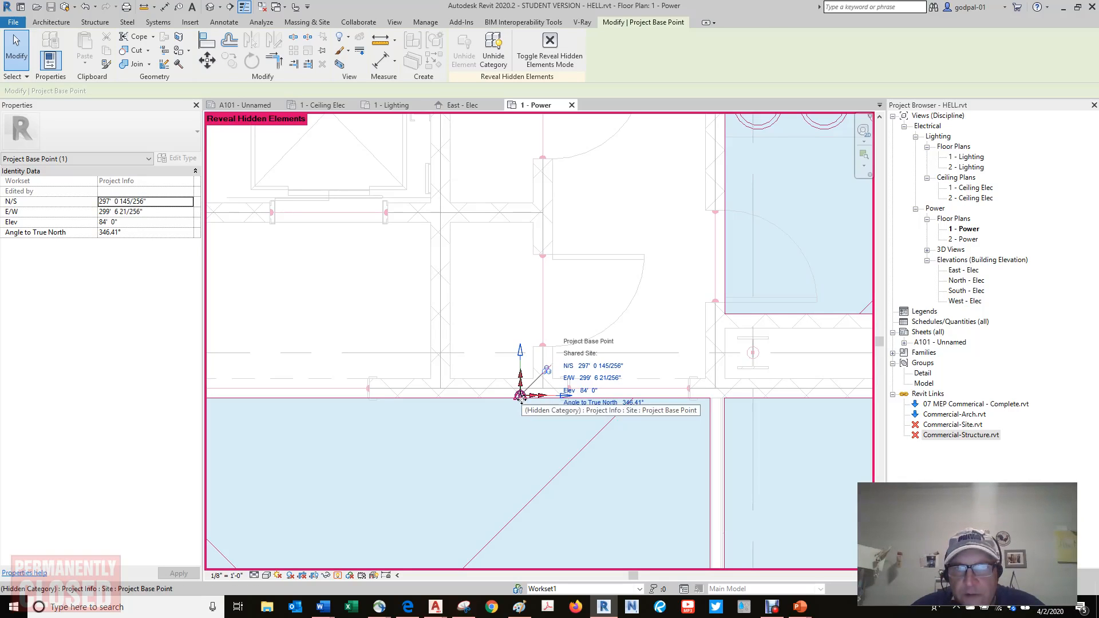
pyautogui.press('Tab')
pyautogui.click(521, 396)
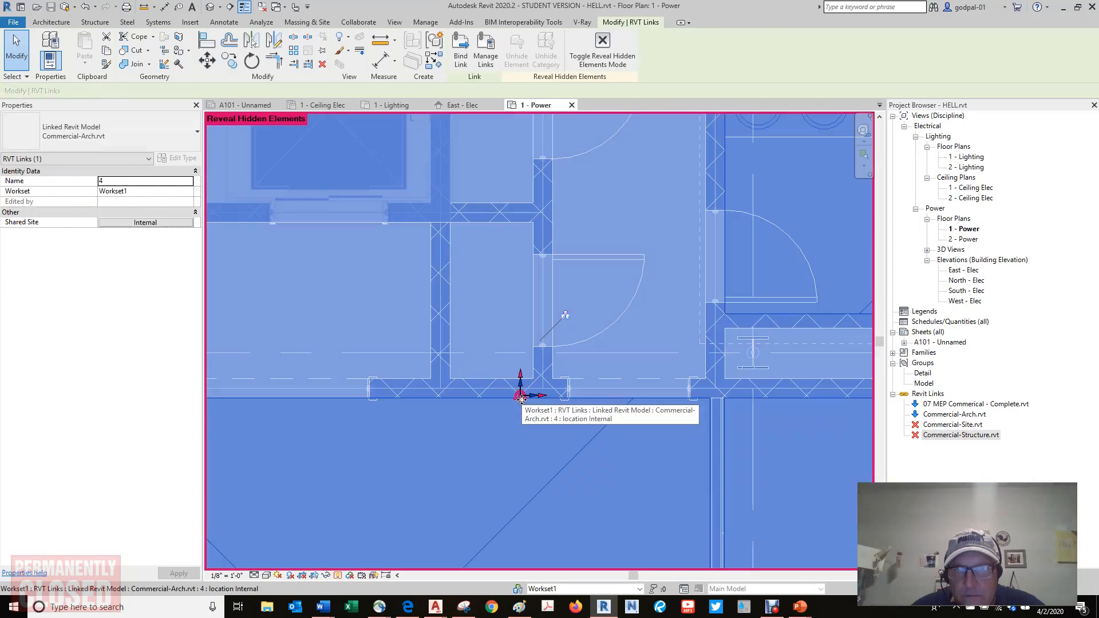
pyautogui.press('Escape')
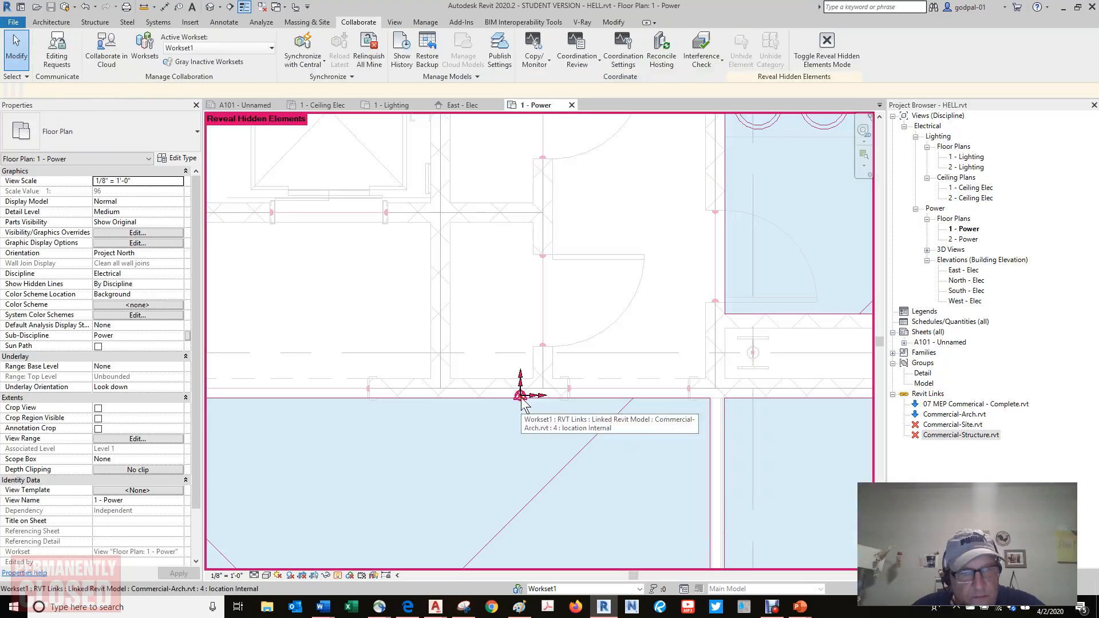
pyautogui.click(522, 397)
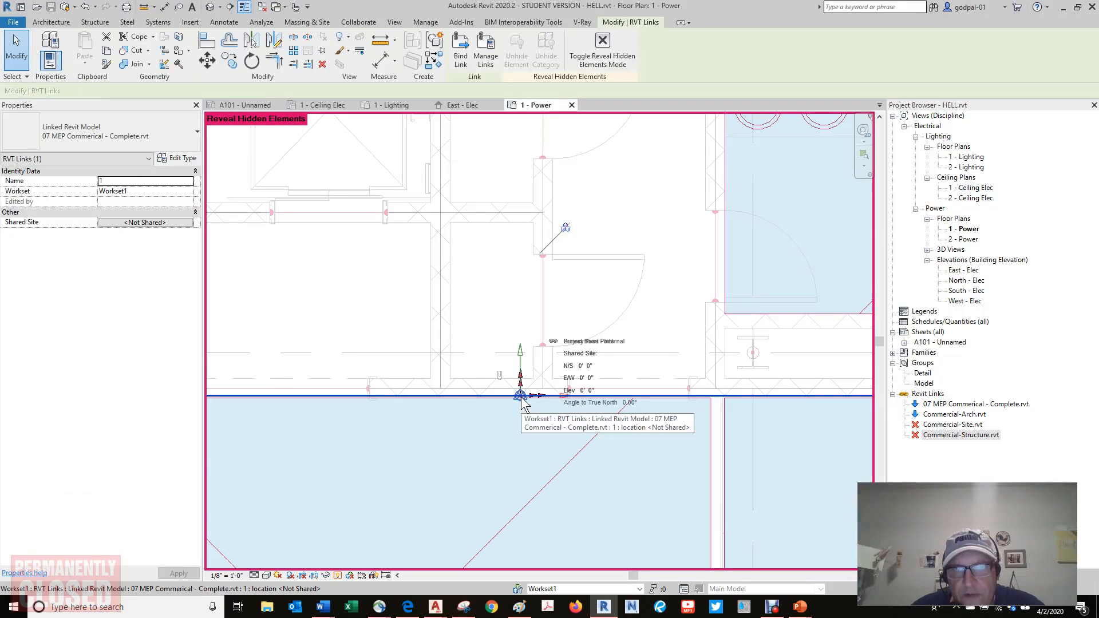
pyautogui.scroll(3, 575, 357)
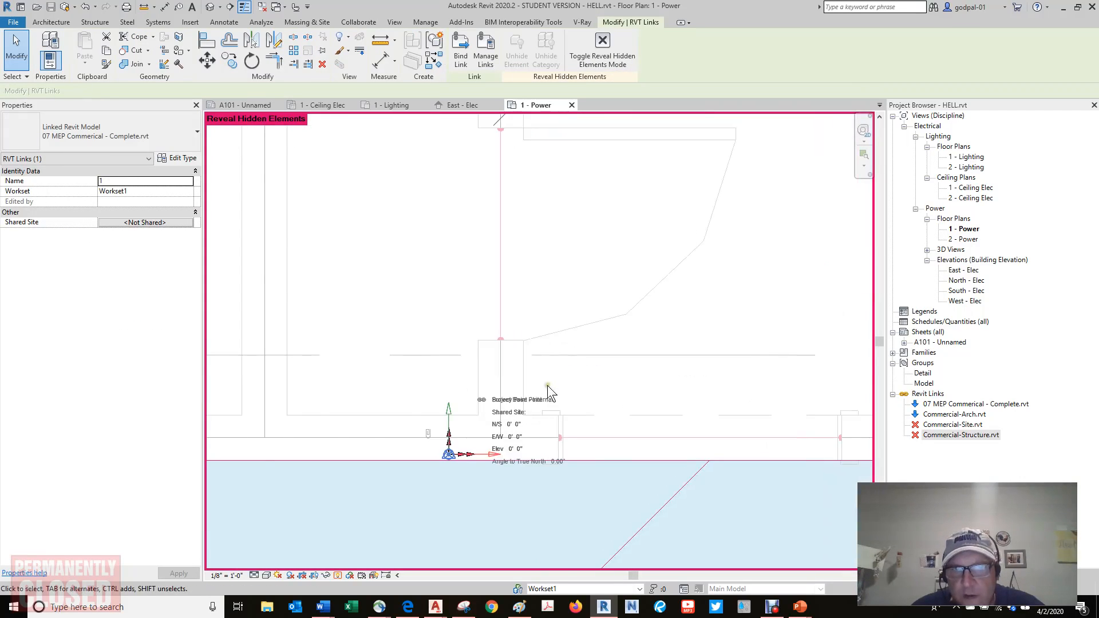
pyautogui.scroll(-2, 540, 390)
pyautogui.press('Escape')
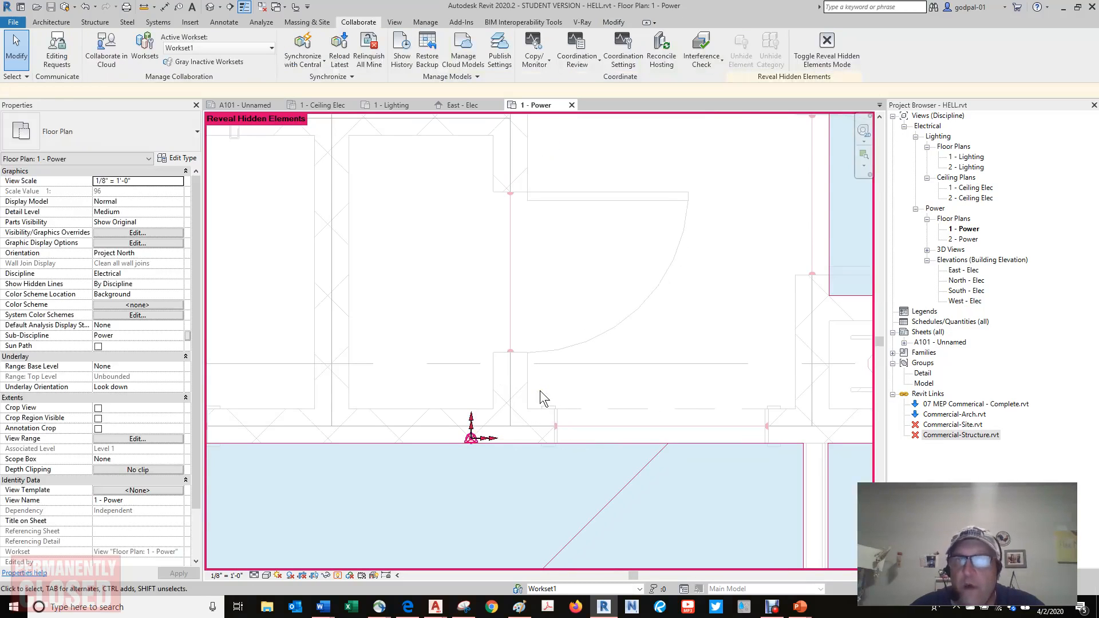
pyautogui.scroll(-2, 540, 391)
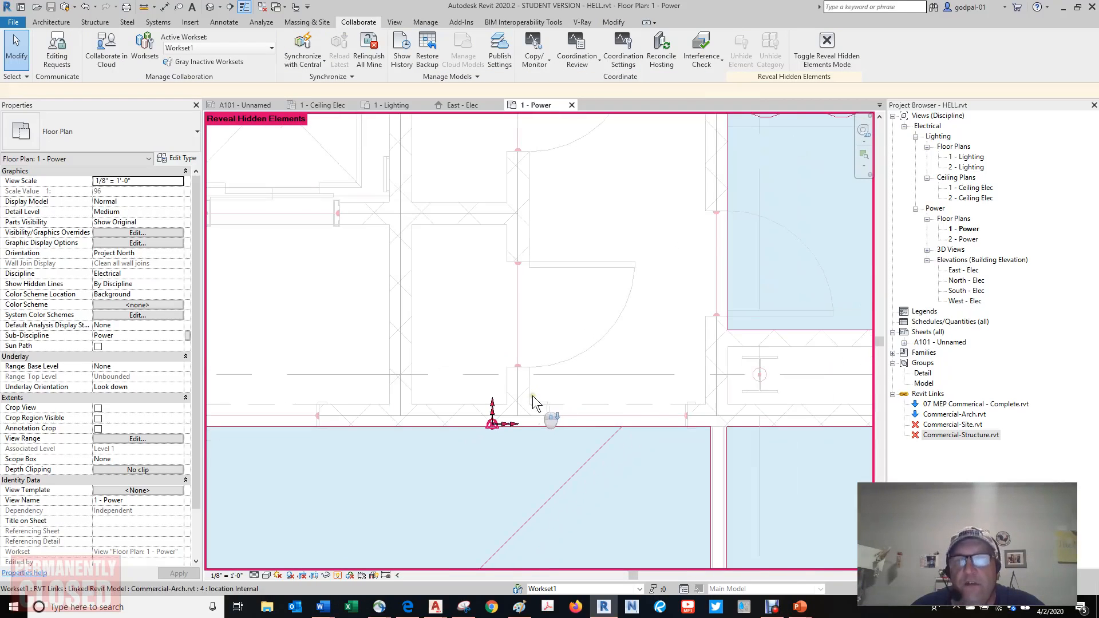
pyautogui.scroll(-3, 531, 399)
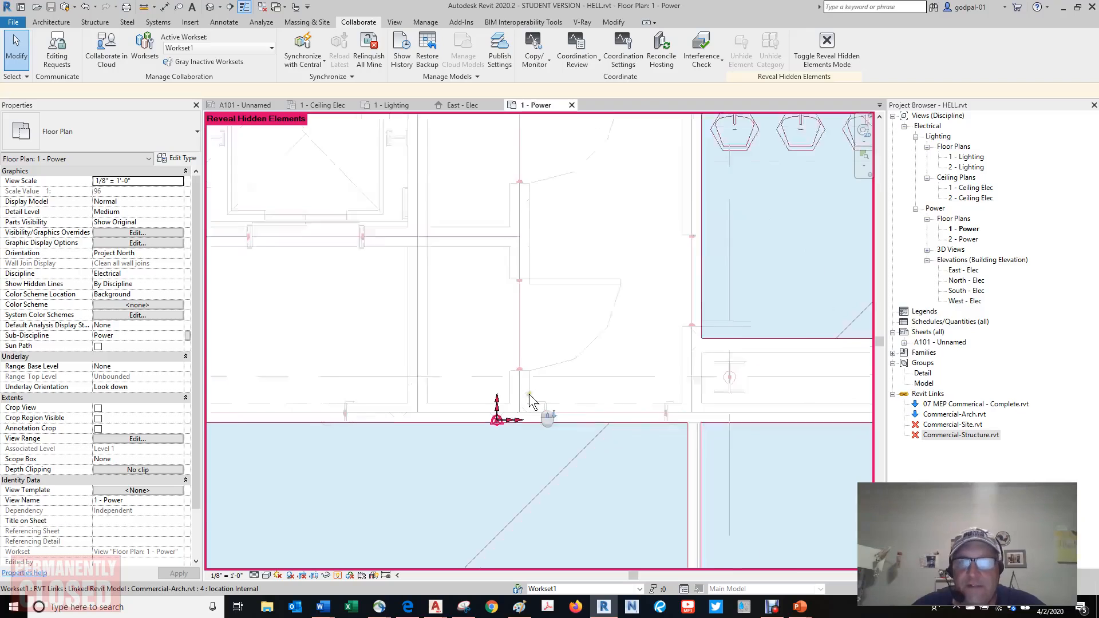
pyautogui.scroll(-2, 543, 370)
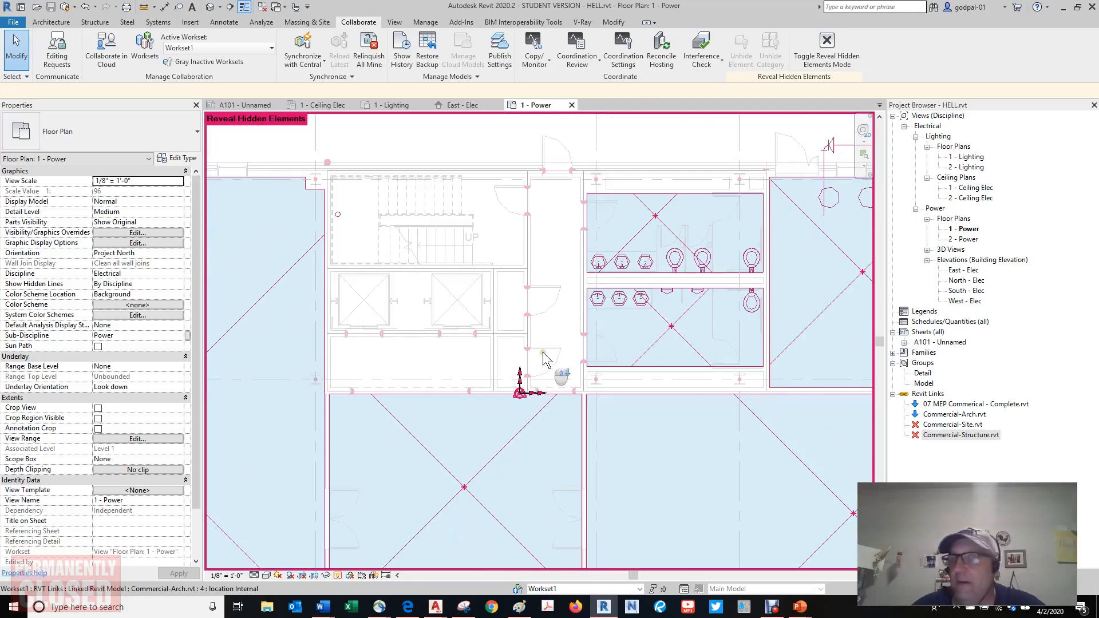
pyautogui.scroll(-3, 555, 377)
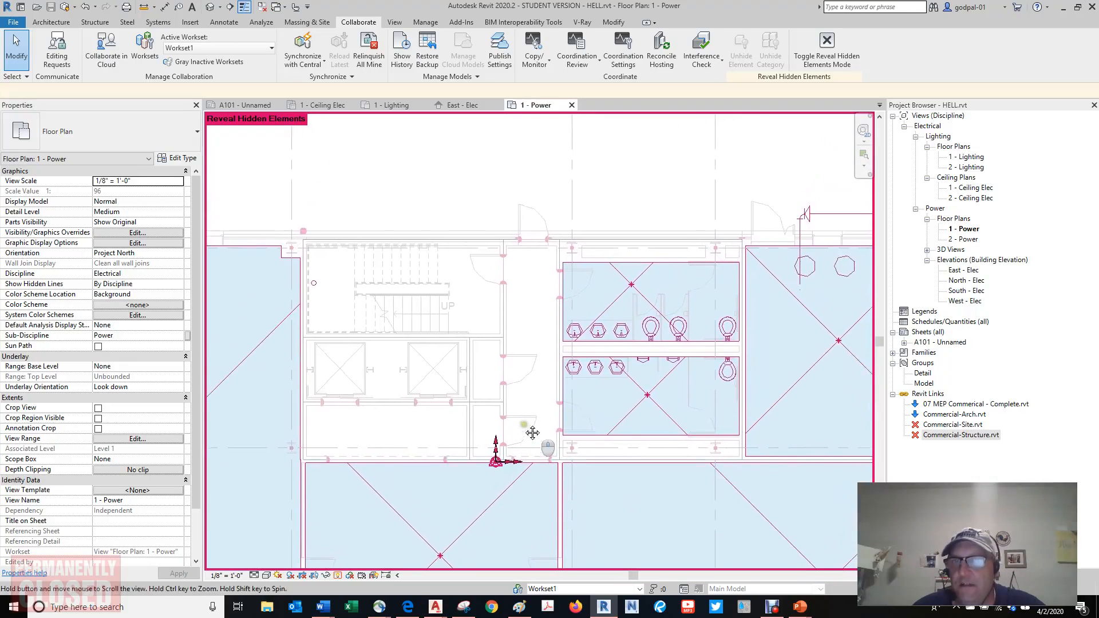
# Step: Examine the linked MEP piping and equipment near grid H and its position relative to the project base point in the 1 - Power plan
pyautogui.scroll(2, 744, 275)
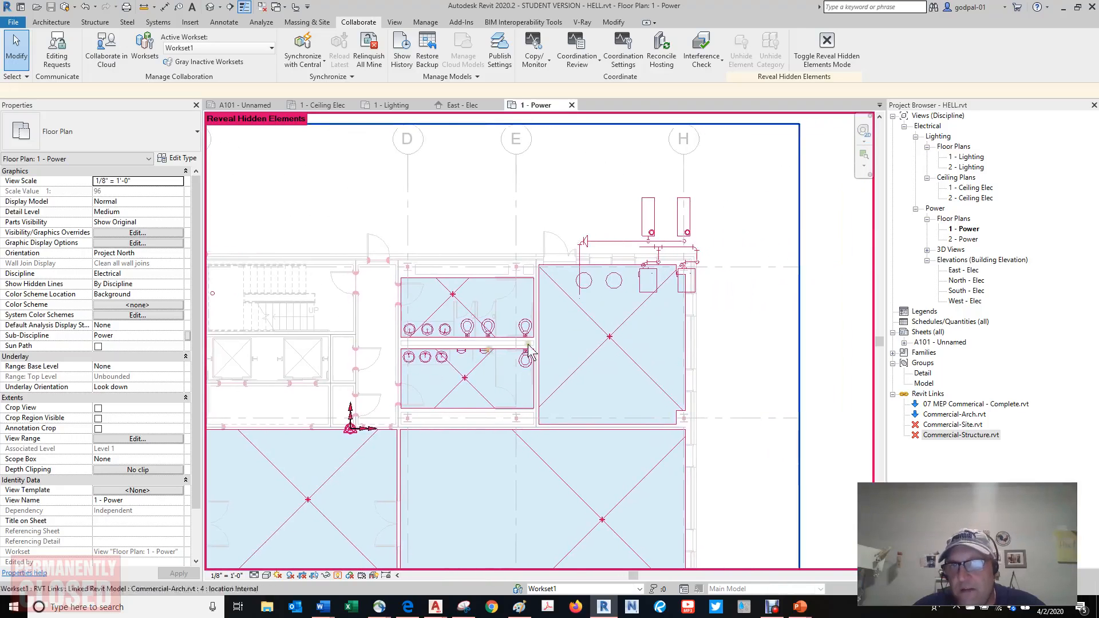
pyautogui.scroll(4, 669, 252)
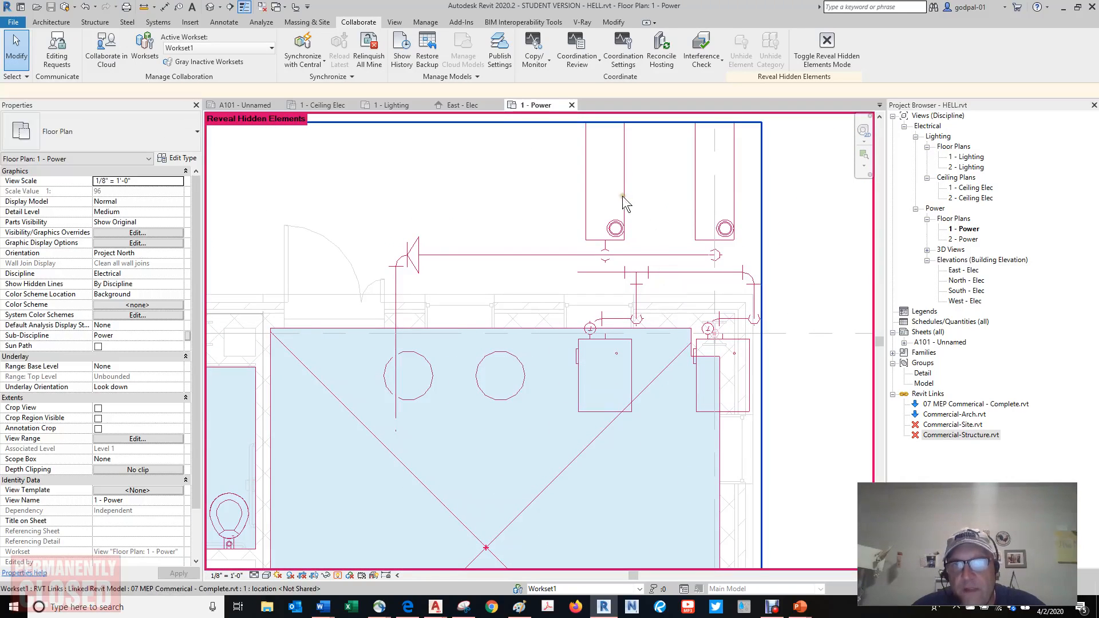
pyautogui.scroll(-5, 621, 208)
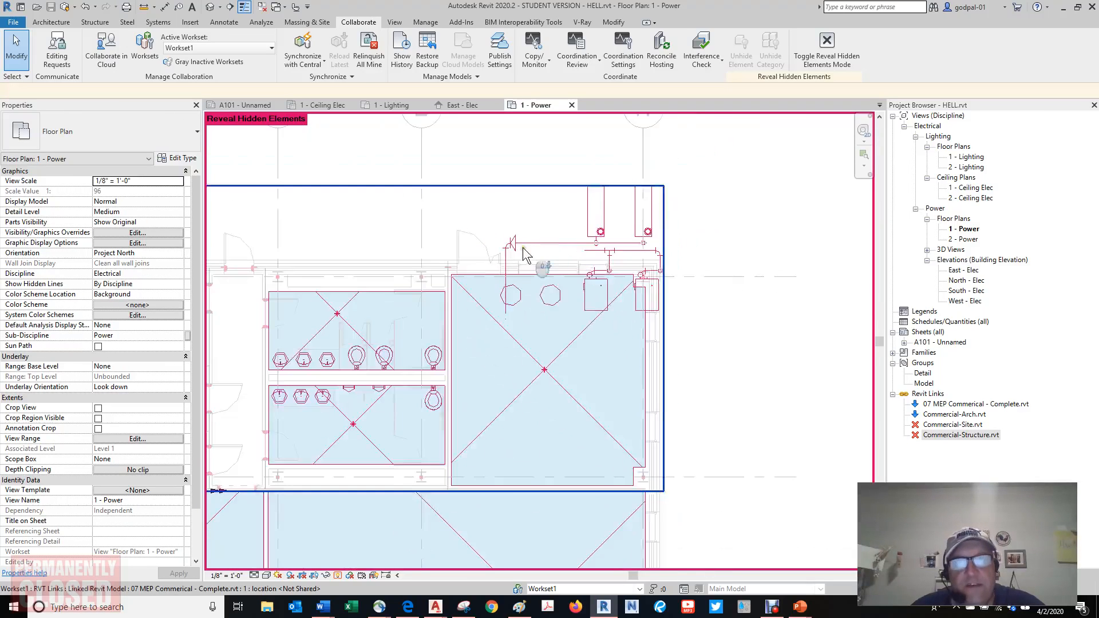
pyautogui.scroll(-3, 524, 254)
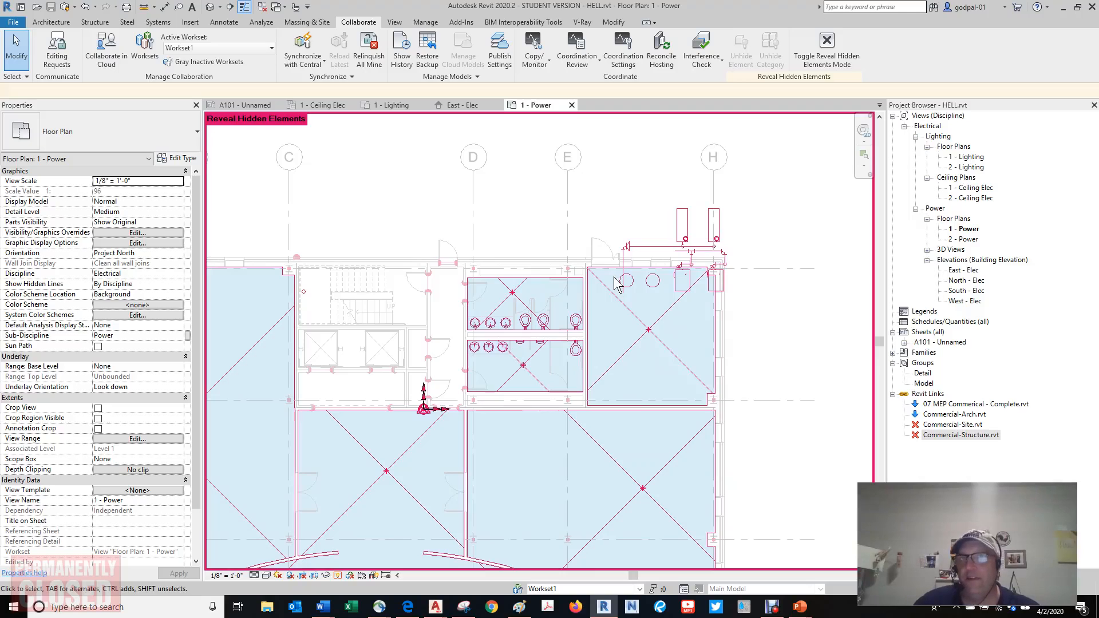
pyautogui.scroll(-3, 517, 441)
pyautogui.moveTo(462, 429); pyautogui.dragTo(552, 356, button='middle')
pyautogui.middleClick(552, 360)
pyautogui.middleClick(551, 360)
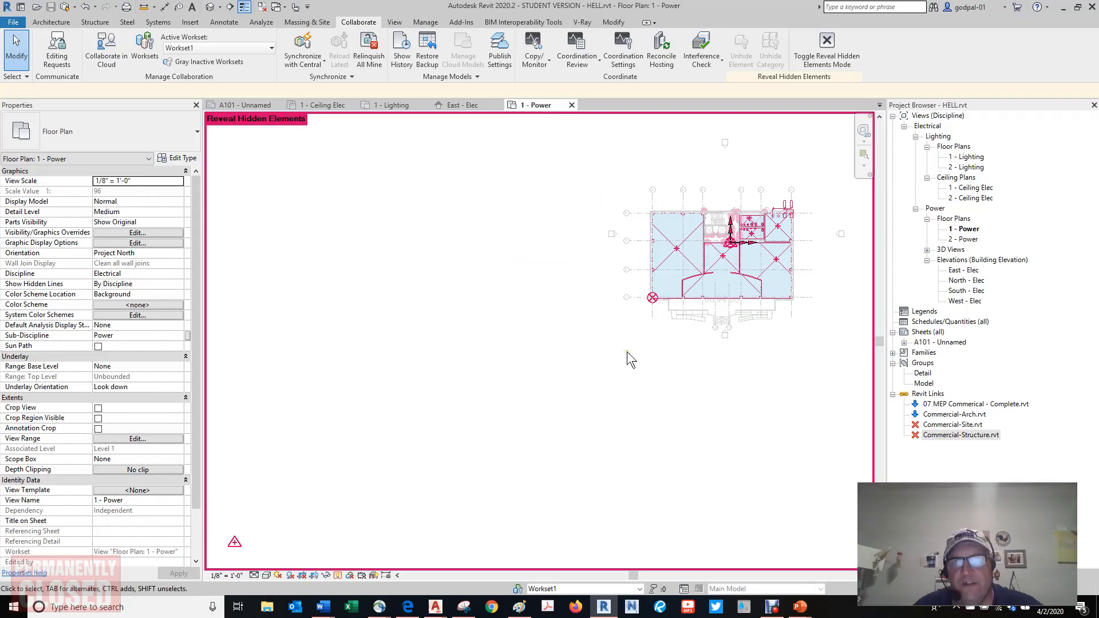
# Step: Toggle the hidden-element display off and back on in the 1 - Power plan, with the whole plan fitted in view
pyautogui.click(349, 575)
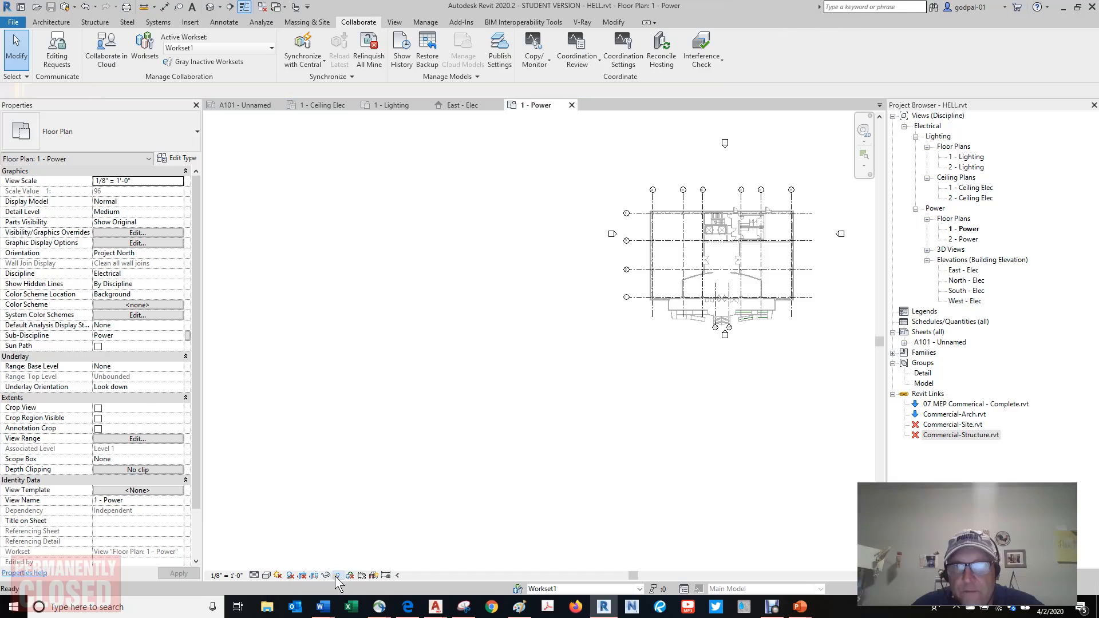
pyautogui.middleClick(512, 383)
pyautogui.middleClick(512, 383)
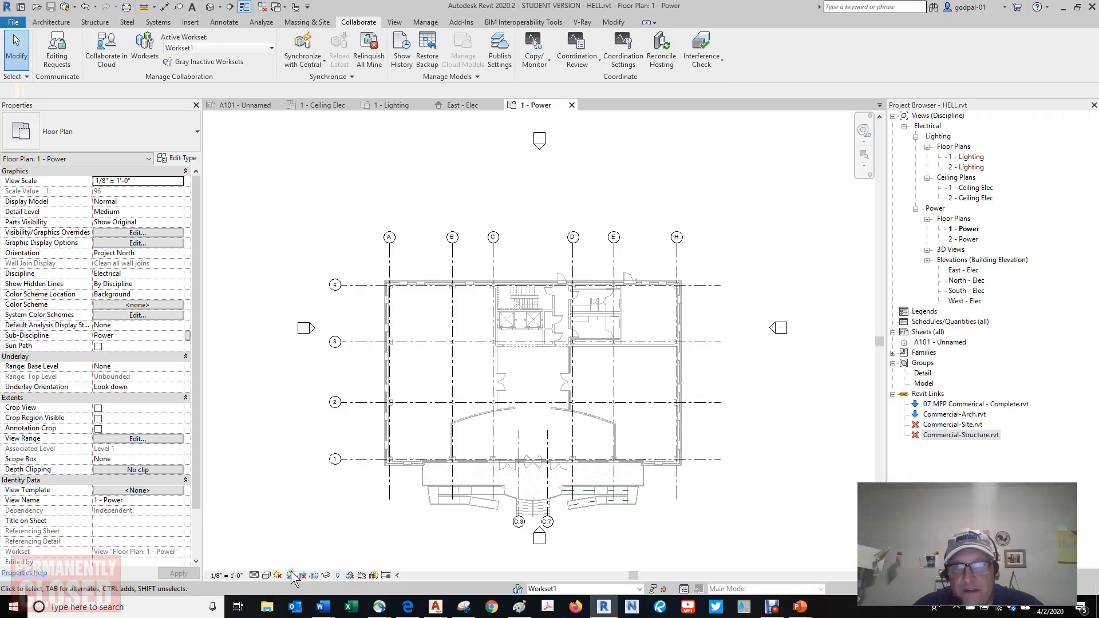
pyautogui.click(337, 575)
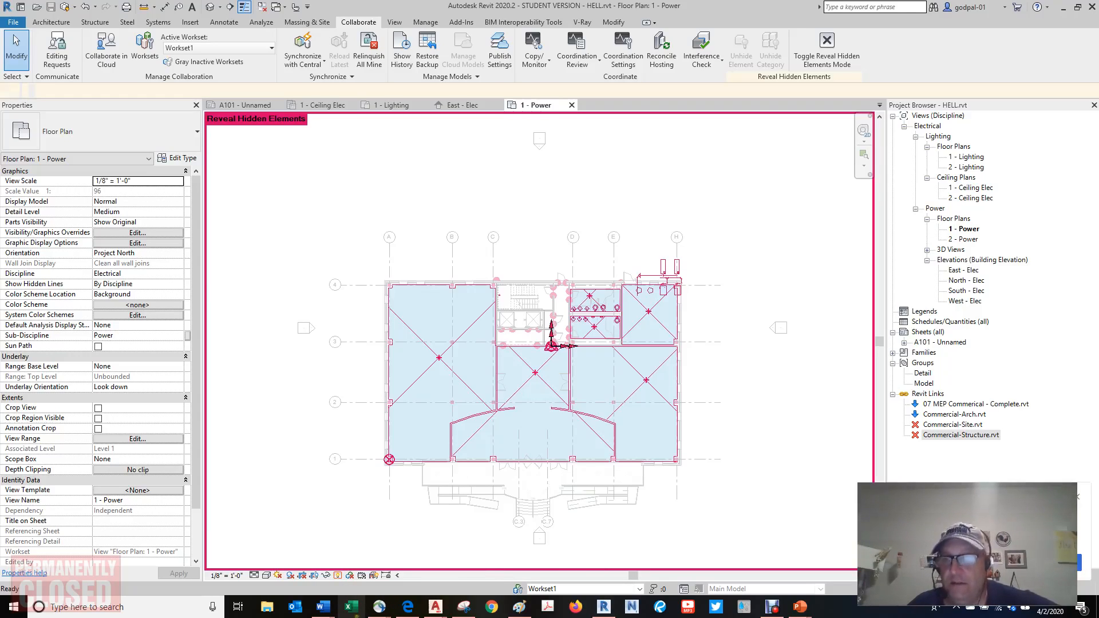
pyautogui.click(1078, 496)
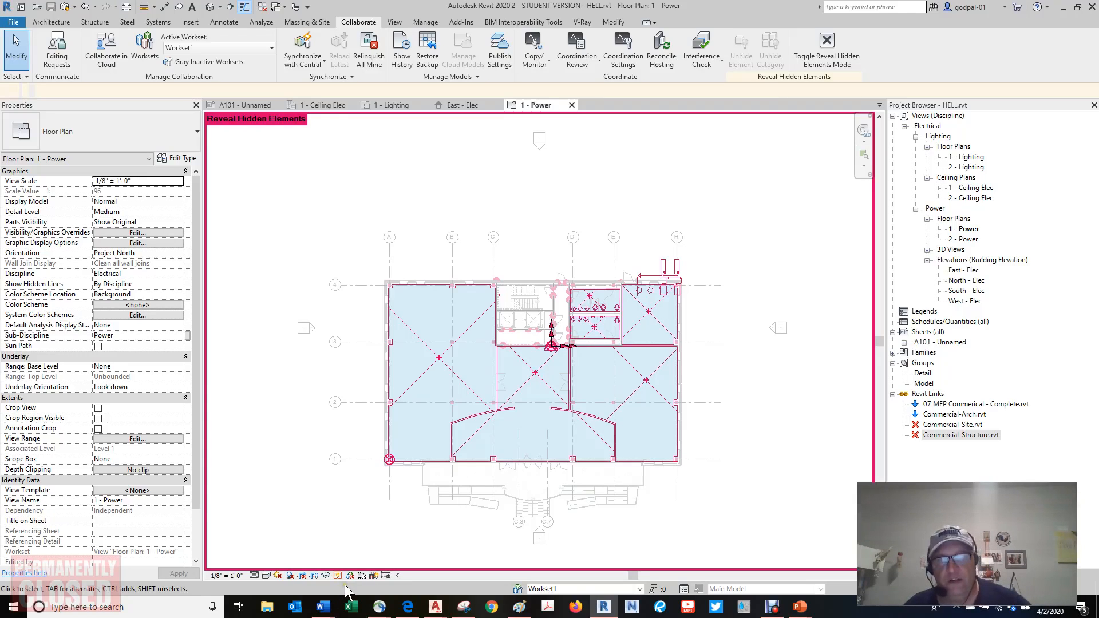
# Step: Switch to the Edge browser and publish the pending video post to the Facebook News Feed
pyautogui.click(407, 607)
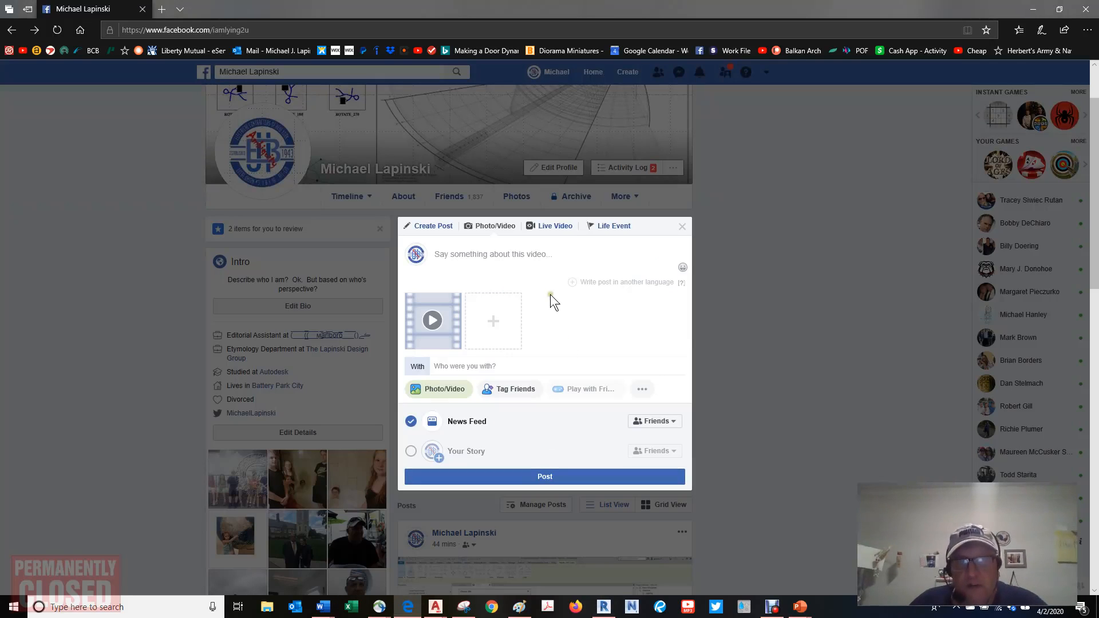
pyautogui.click(548, 477)
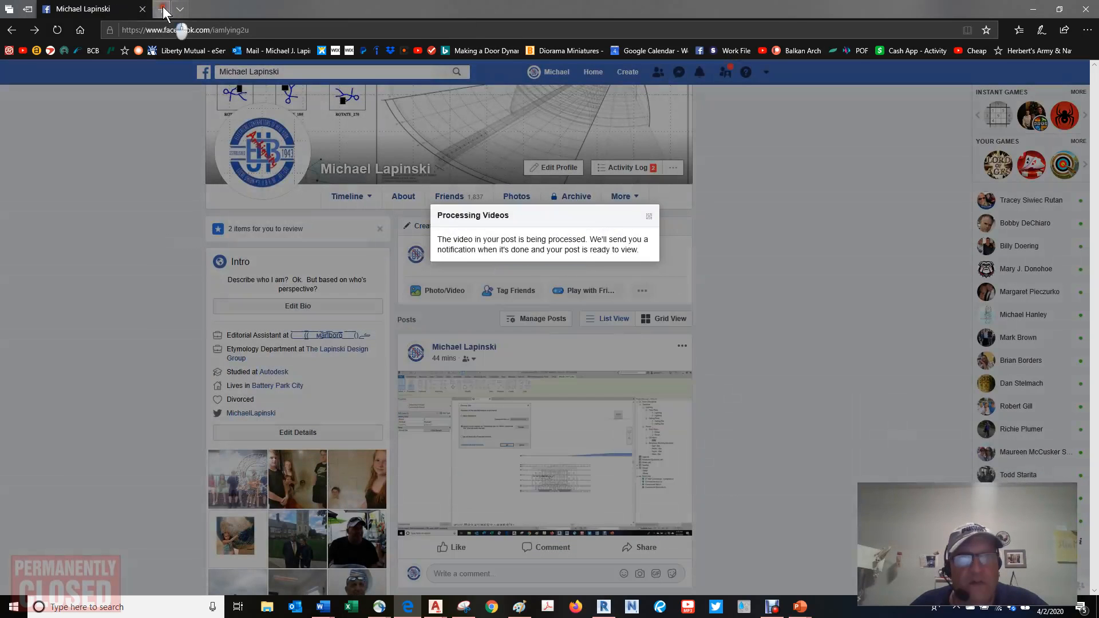
# Step: Play the bookmarked YouTube video Snap! - Rhythm is a Dancer in a new tab, lower its volume, and return to Revit
pyautogui.click(162, 9)
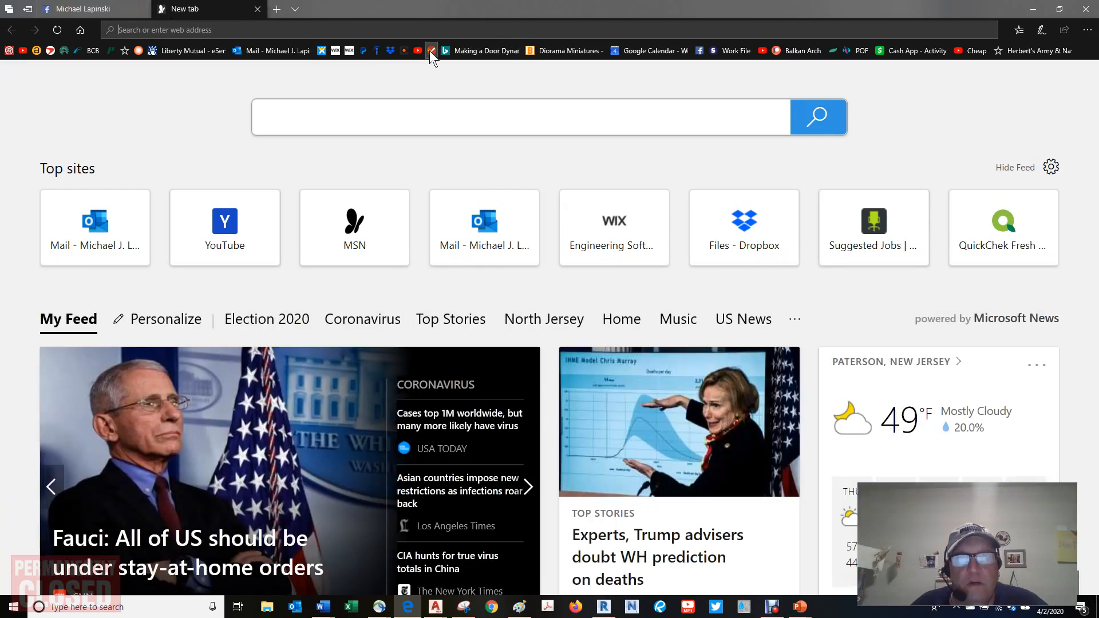
pyautogui.click(418, 50)
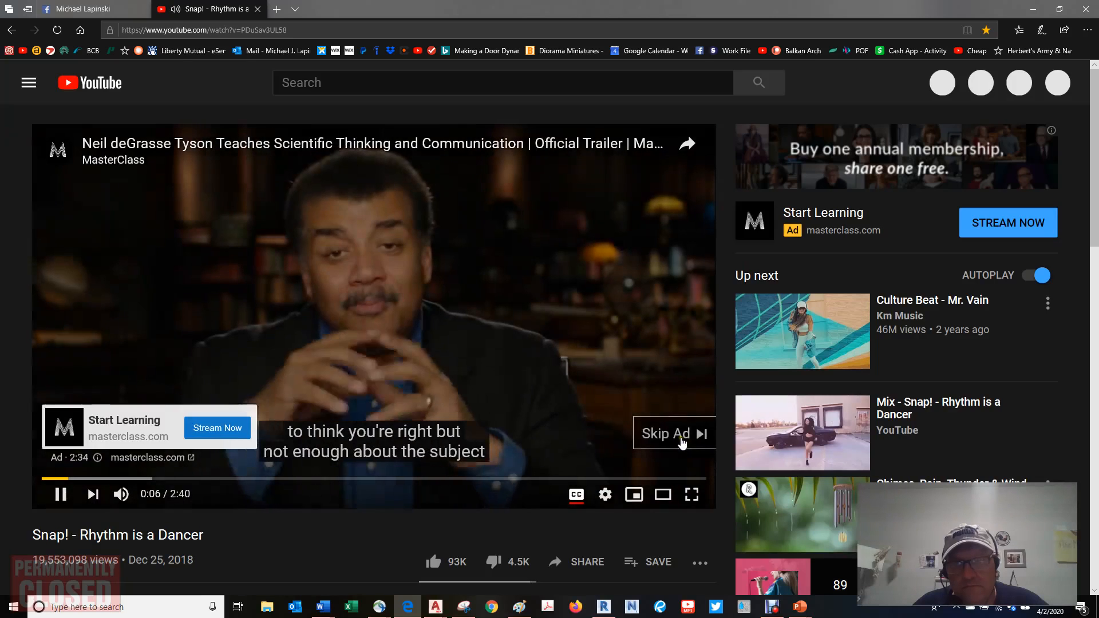
pyautogui.click(681, 438)
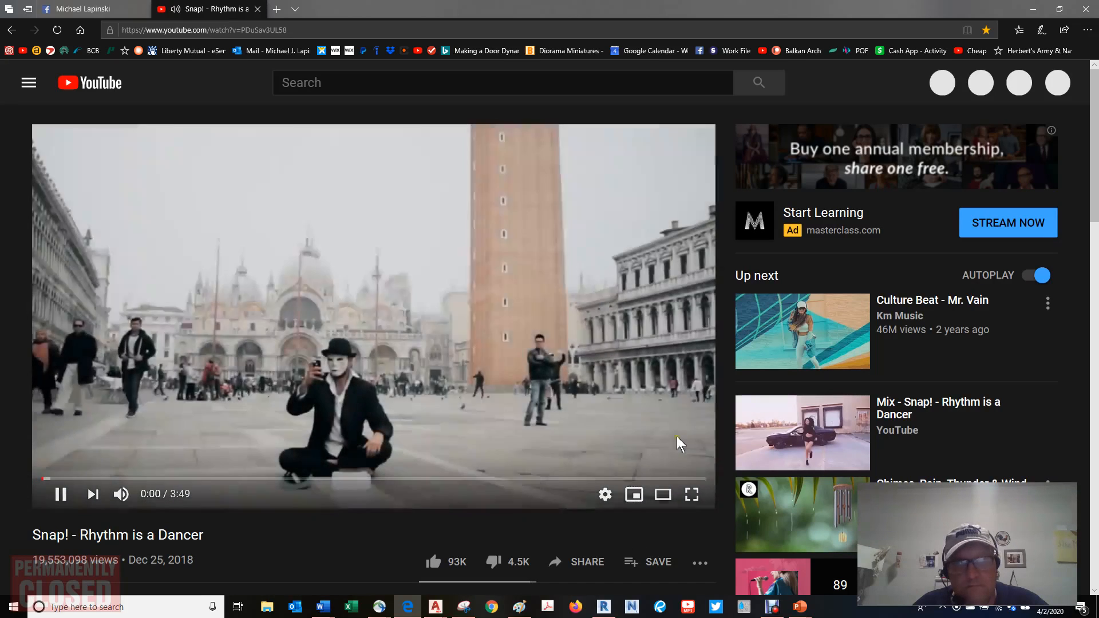
pyautogui.moveTo(152, 495)
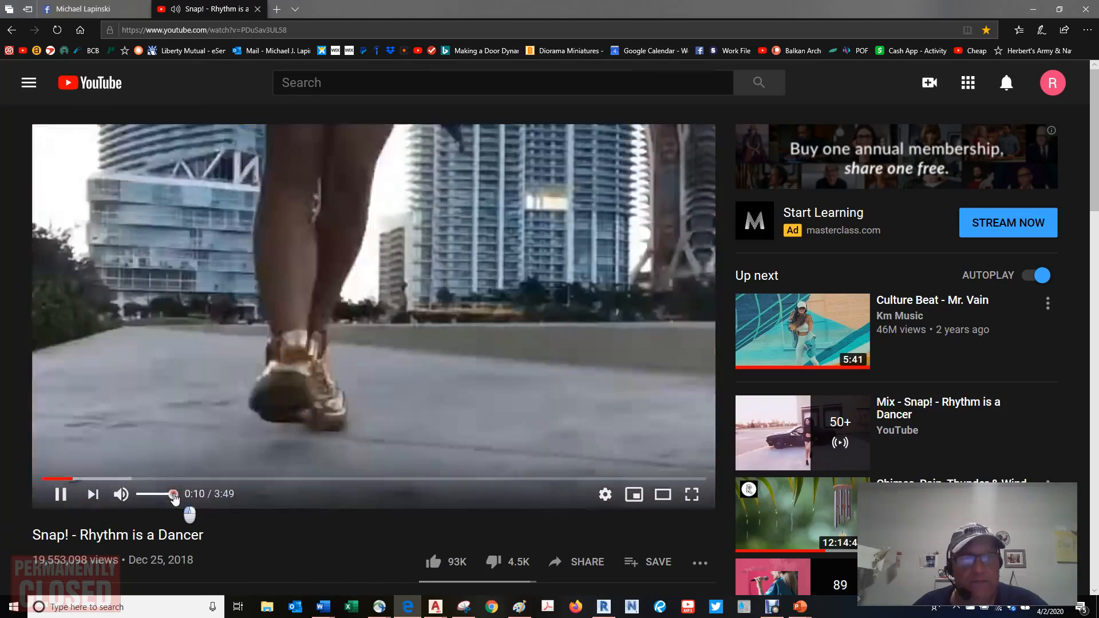
pyautogui.moveTo(175, 498); pyautogui.dragTo(149, 499)
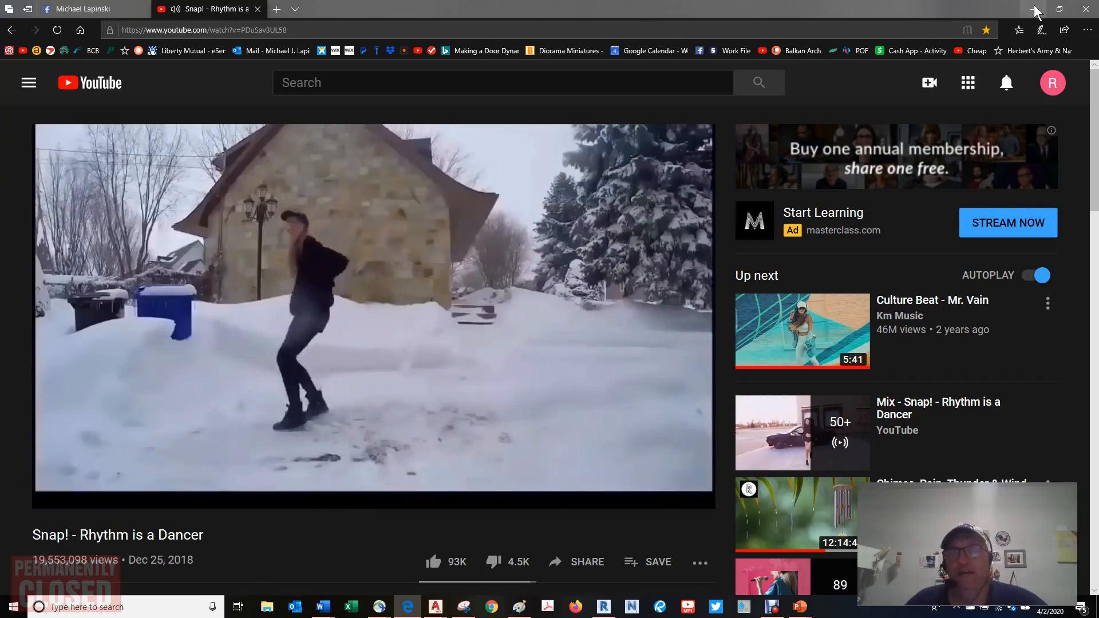
pyautogui.click(1035, 11)
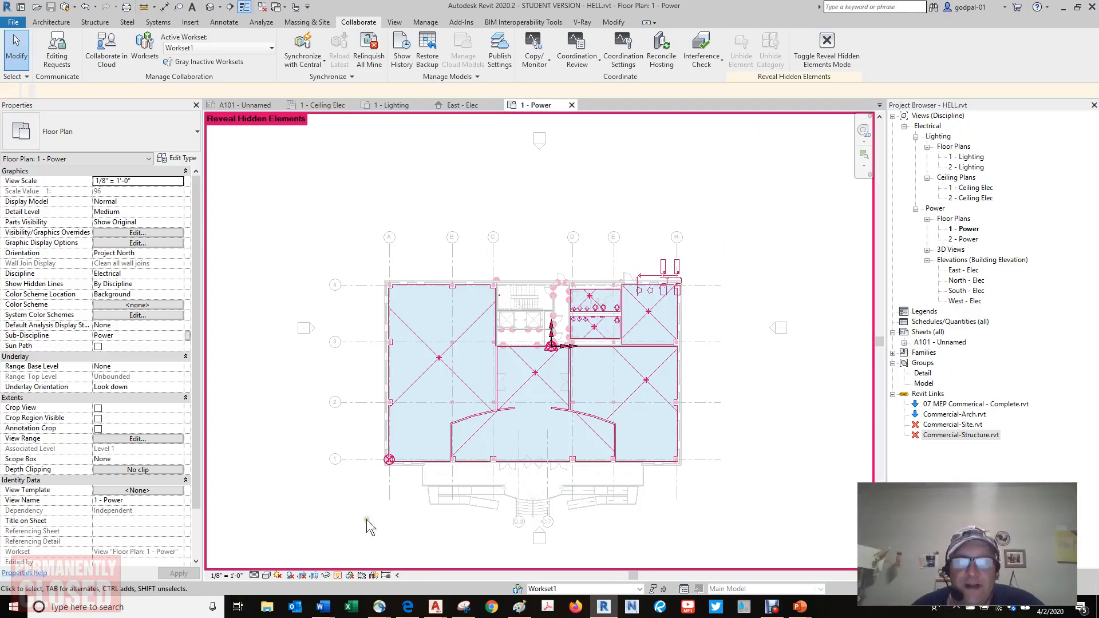
# Step: Switch to Edge, search the web for oldajs in a new tab, and open the Old AJ's Electrical Software website
pyautogui.click(411, 609)
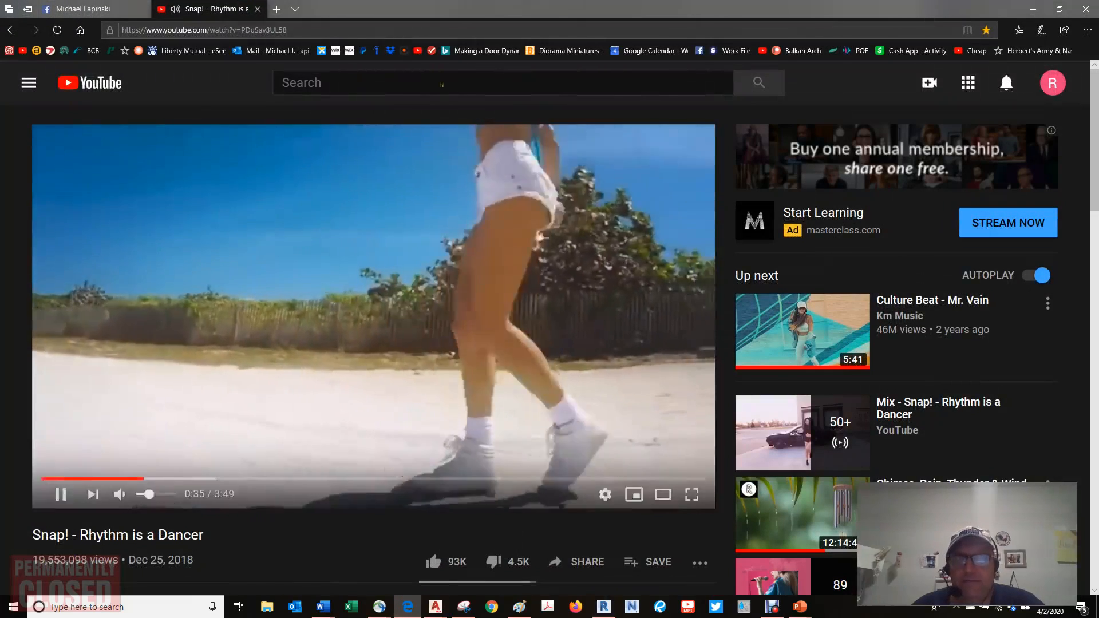
pyautogui.click(276, 9)
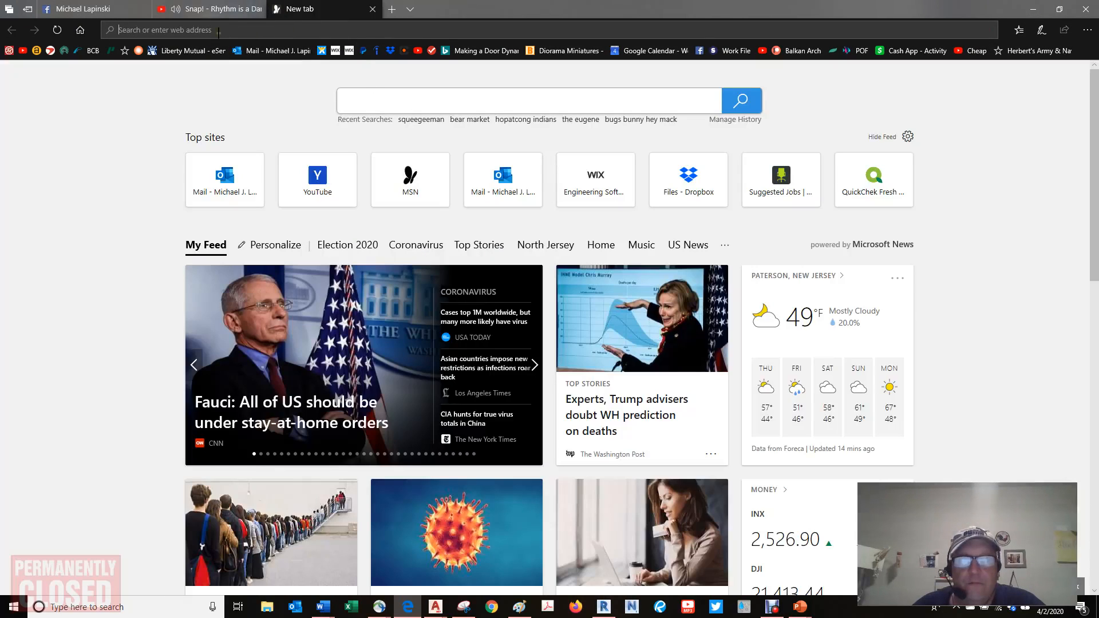
pyautogui.write('oldajs')
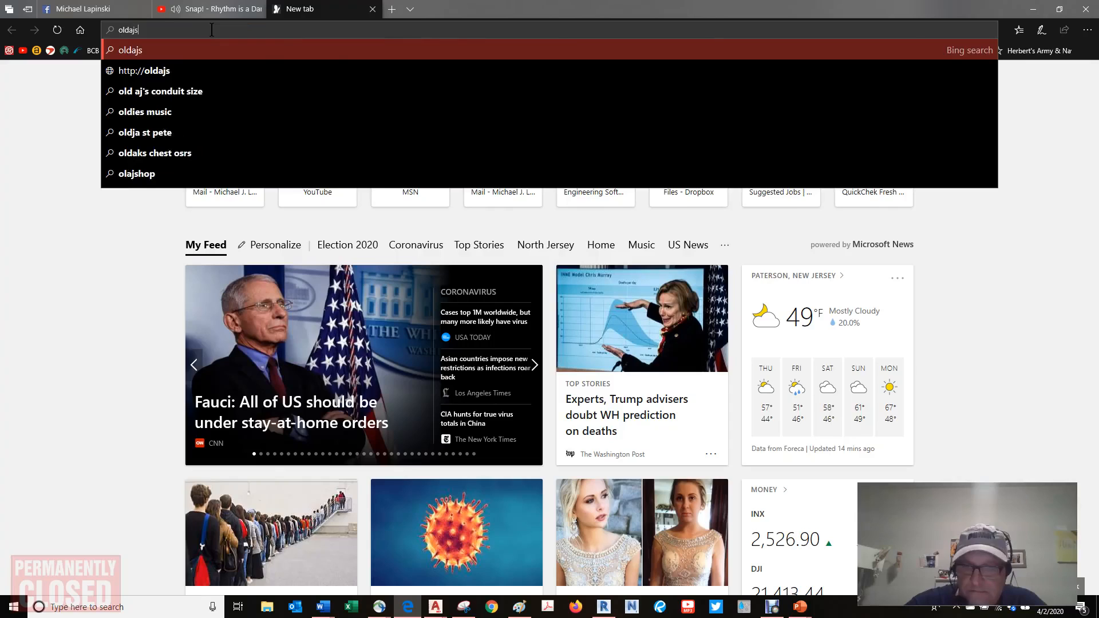
pyautogui.press('Return')
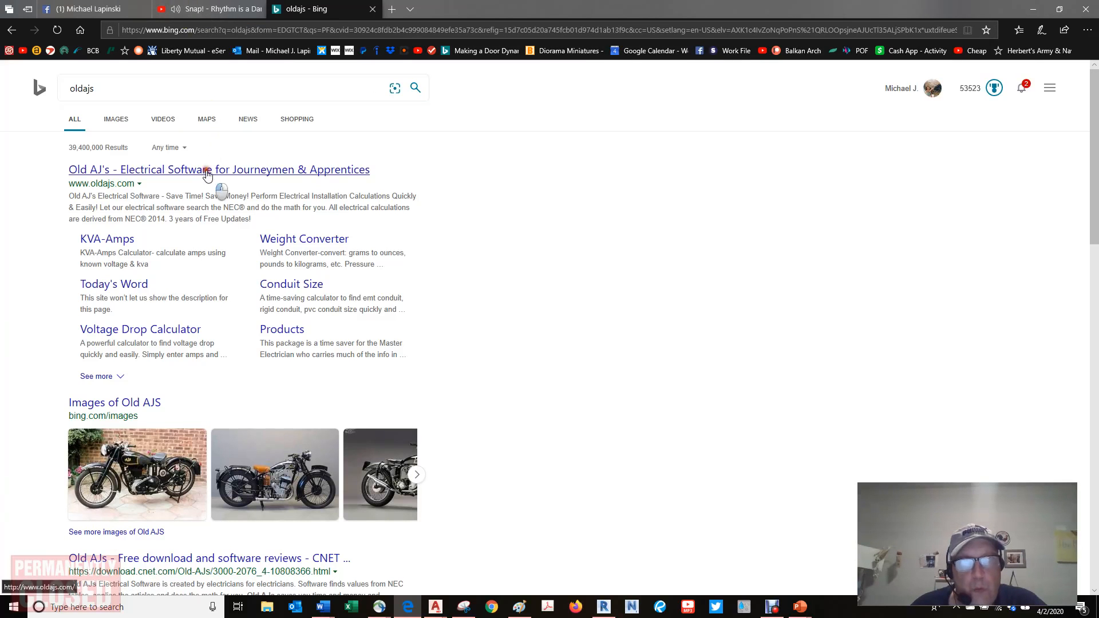
pyautogui.click(216, 173)
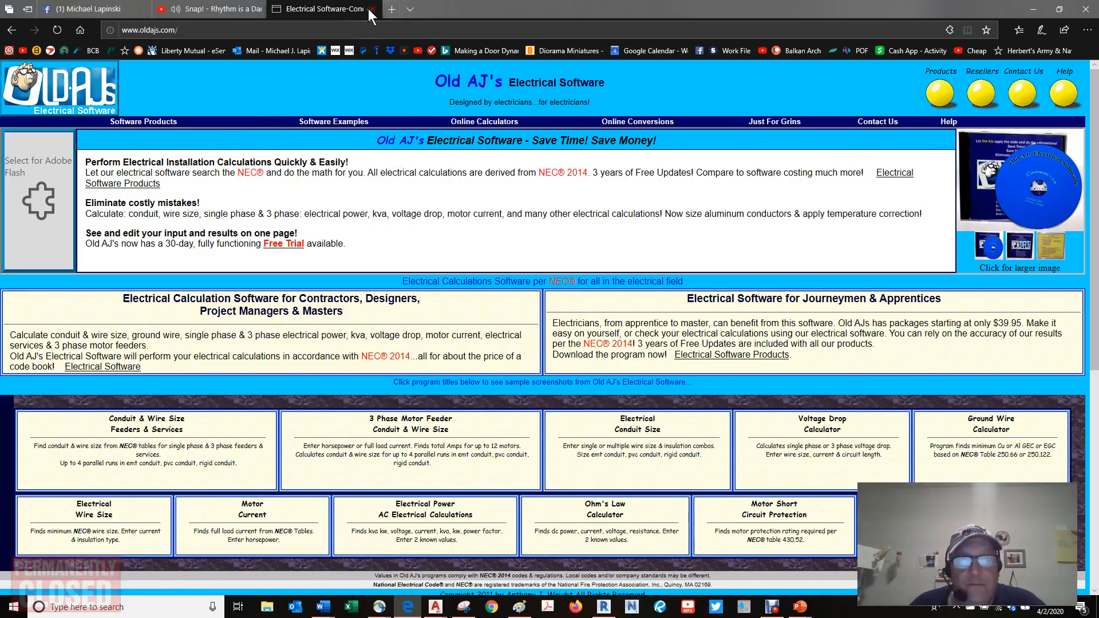
# Step: Look through the calculators on the Old AJ's home page, close the site, and return to Revit
pyautogui.scroll(-5, 378, 183)
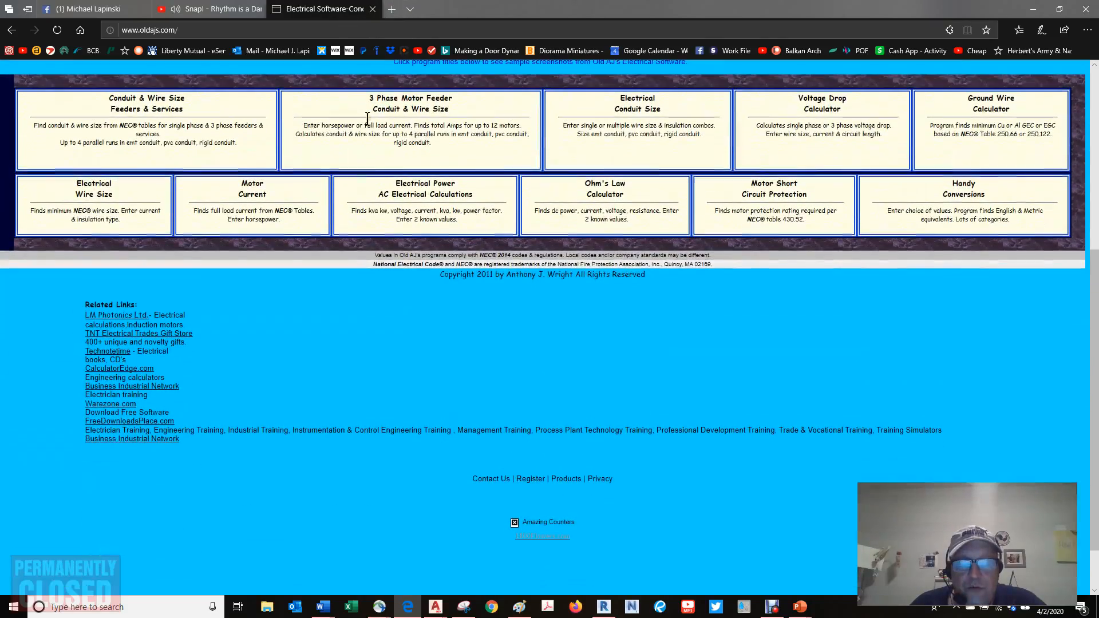
pyautogui.scroll(6, 425, 327)
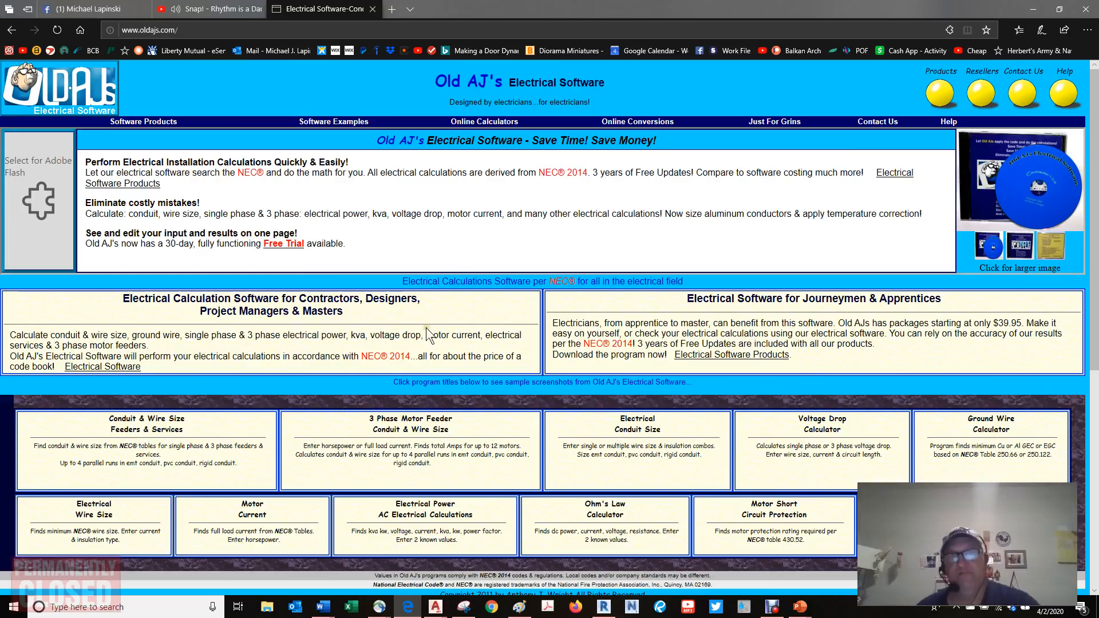
pyautogui.click(373, 9)
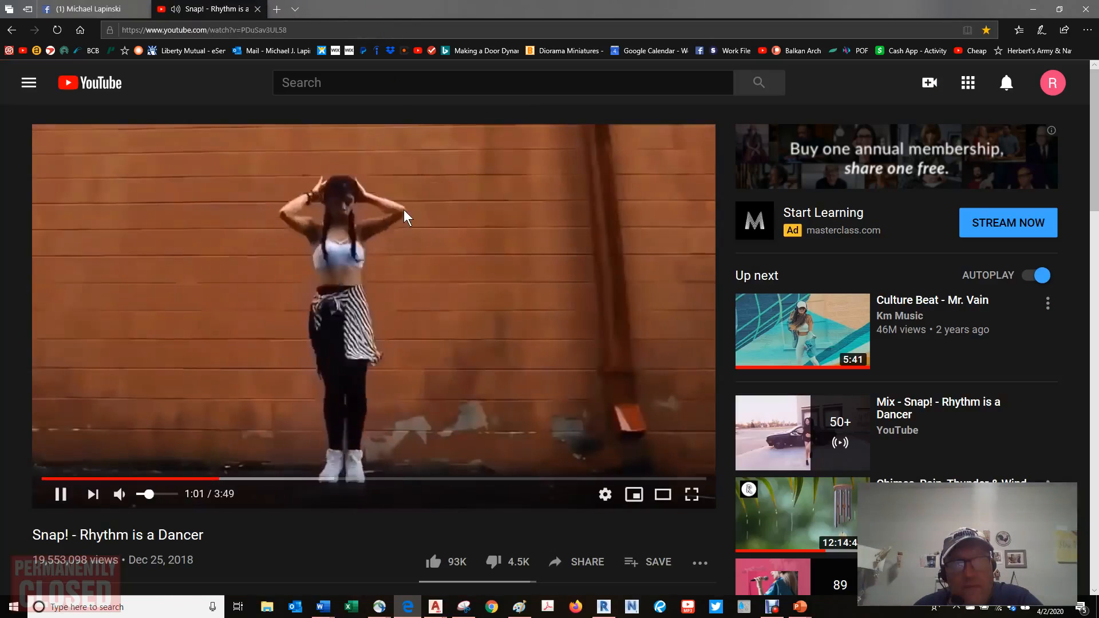
pyautogui.click(1033, 9)
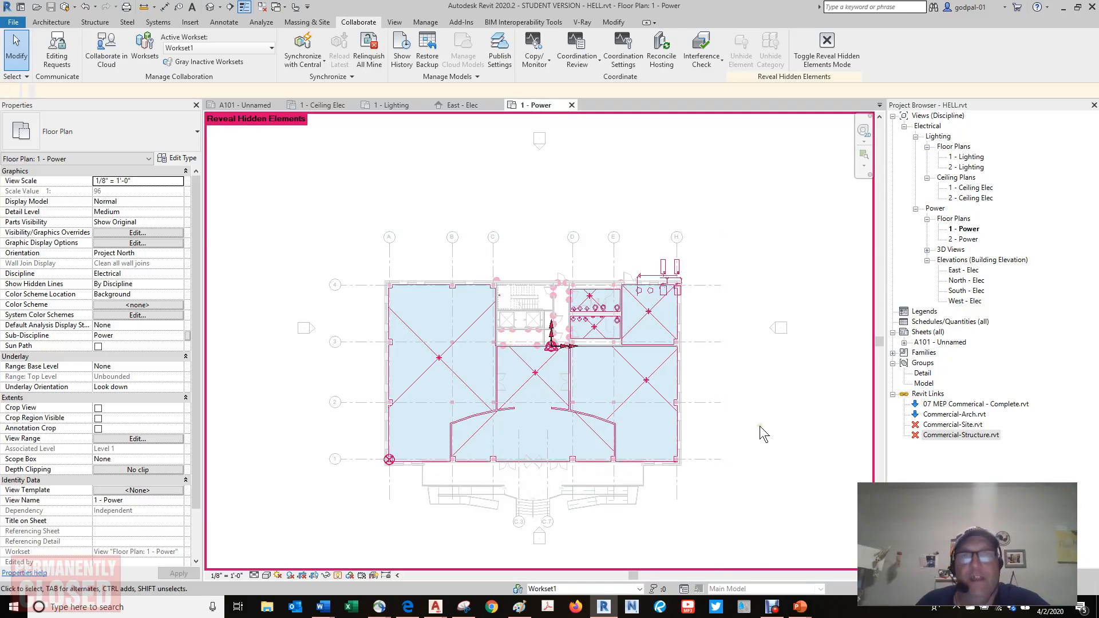
# Step: Turn off Reveal Hidden Elements in the 1 - Power plan
pyautogui.click(337, 576)
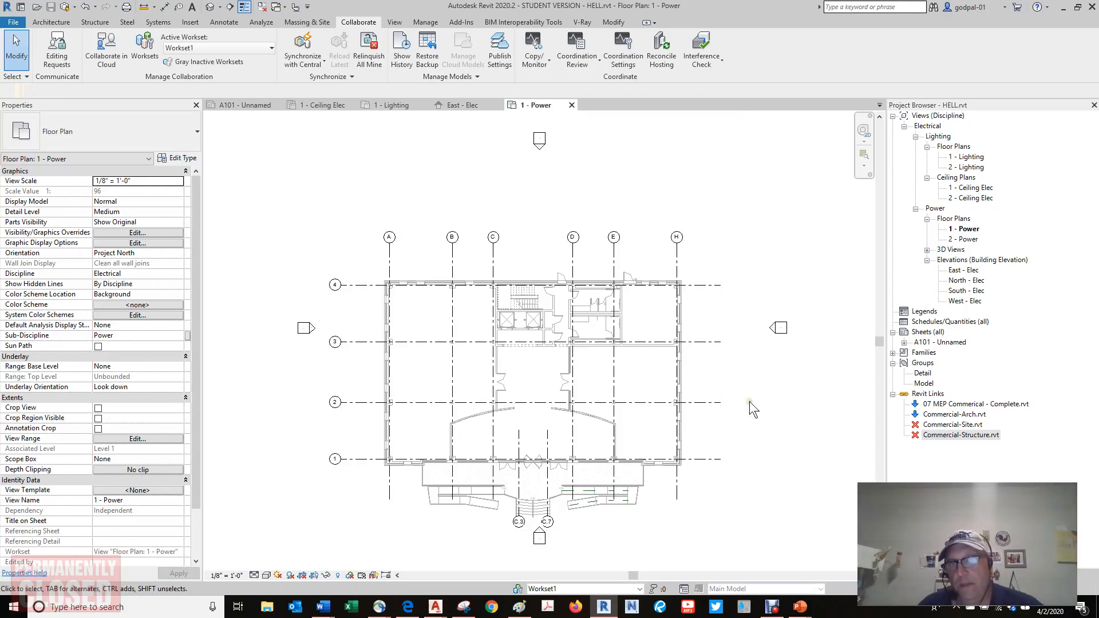
pyautogui.moveTo(702, 413); pyautogui.dragTo(721, 398, button='middle')
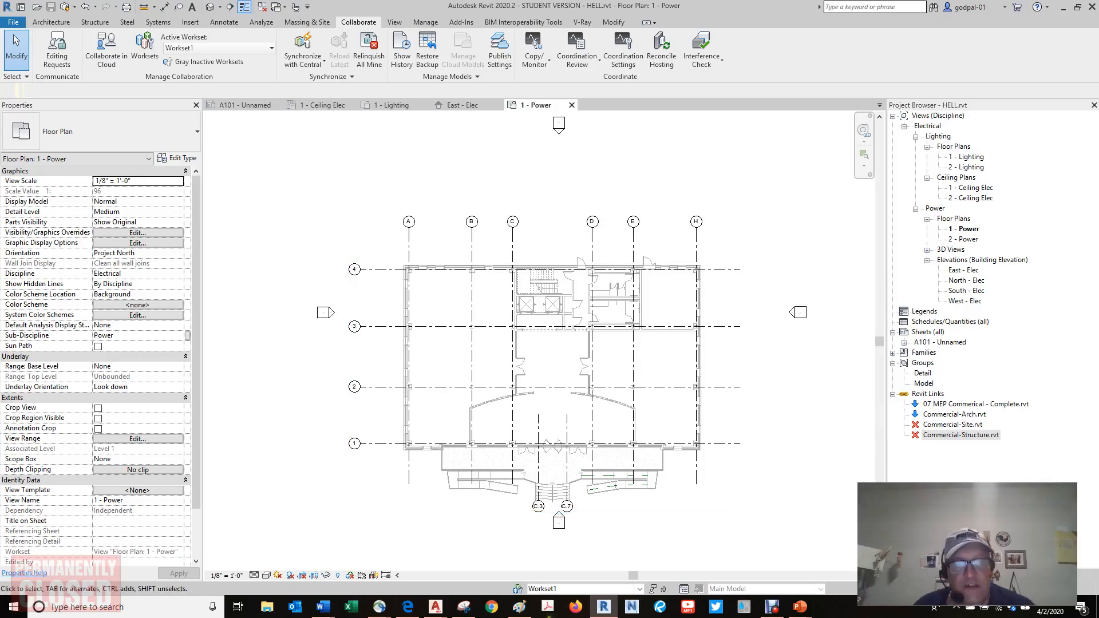
# Step: Switch to Edge, lower the YouTube video's volume further, and return to Revit
pyautogui.click(408, 607)
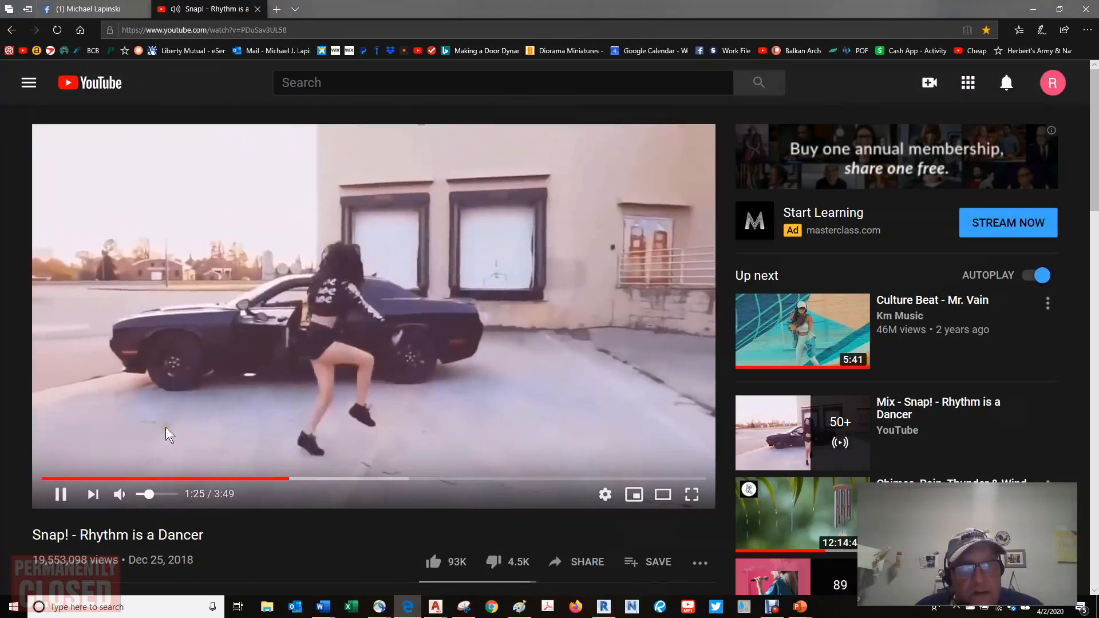
pyautogui.click(151, 496)
pyautogui.moveTo(151, 498); pyautogui.dragTo(144, 501)
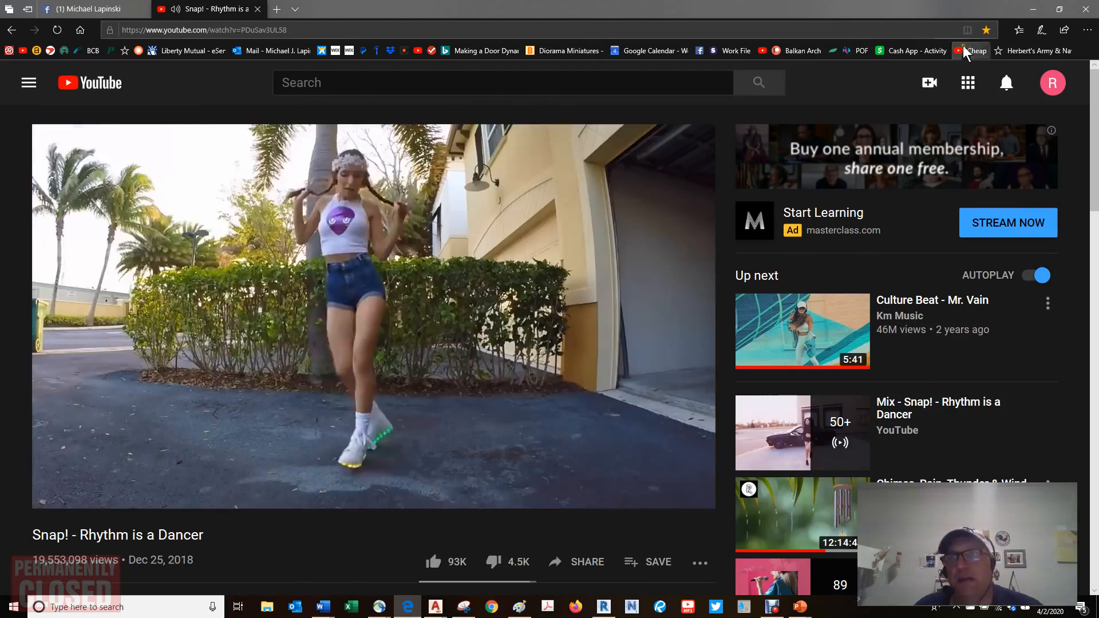
pyautogui.click(1032, 9)
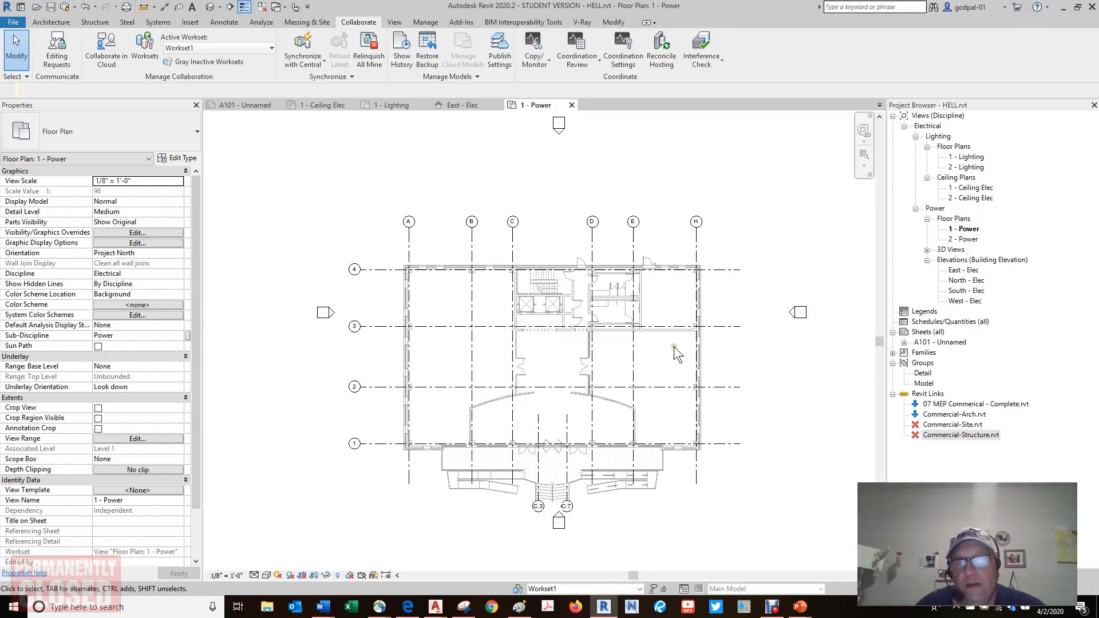
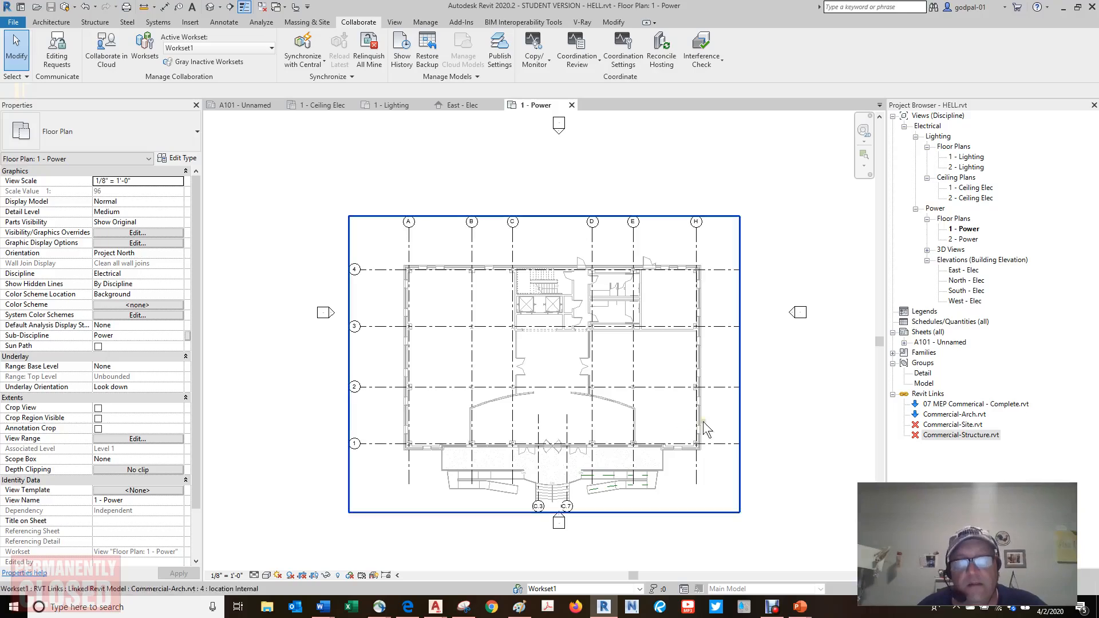
# Step: Switch to Edge and search the web for circle template in a new tab
pyautogui.click(407, 607)
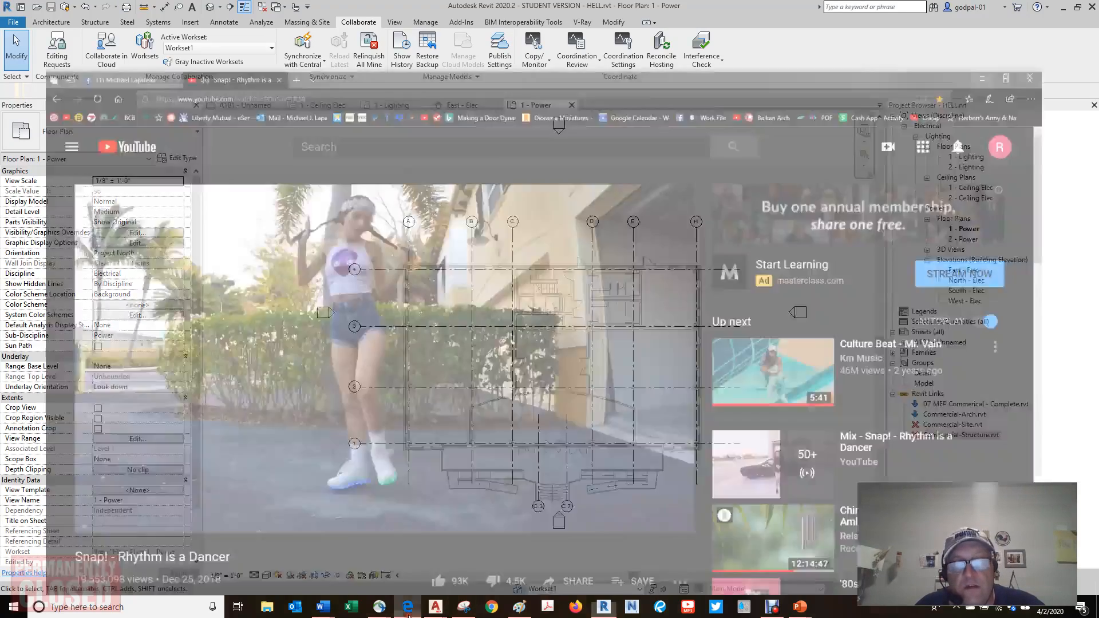
pyautogui.click(277, 9)
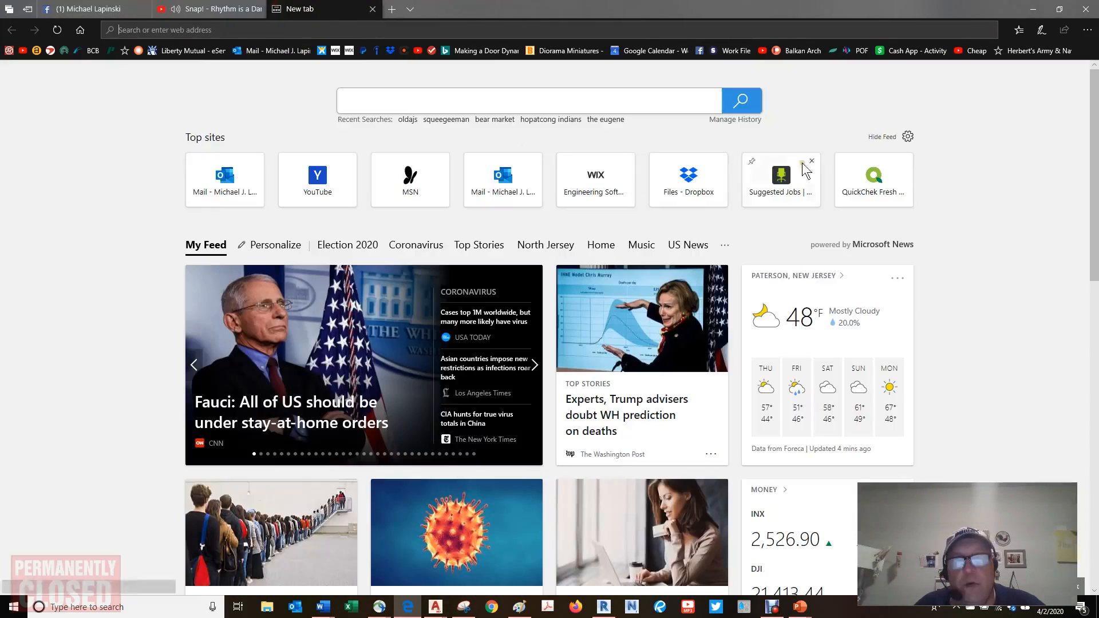
pyautogui.click(380, 97)
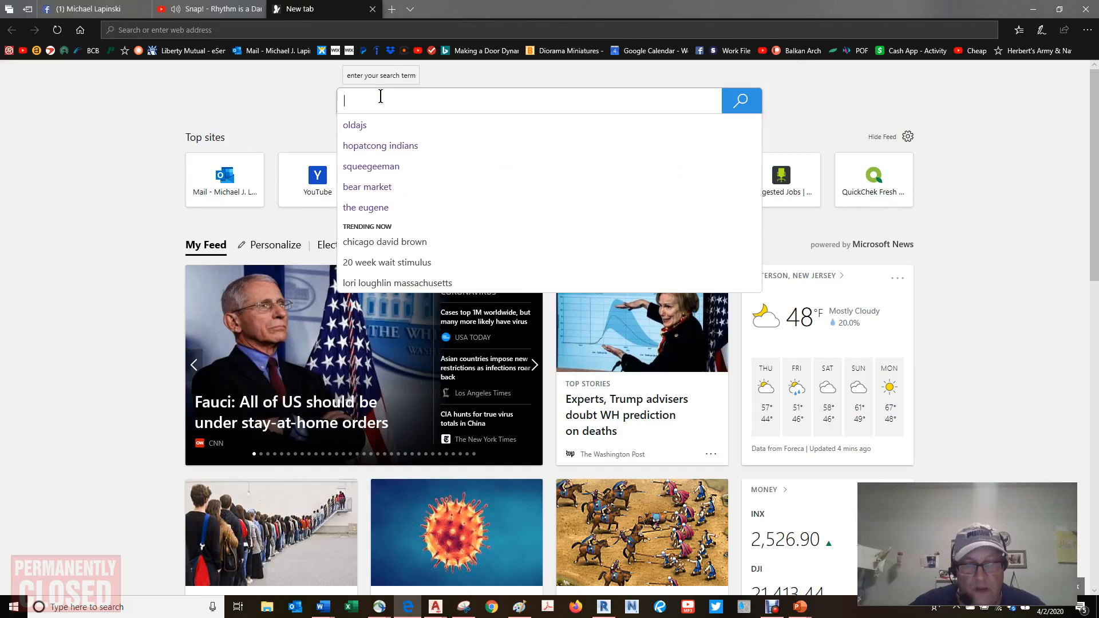
pyautogui.write('circlet')
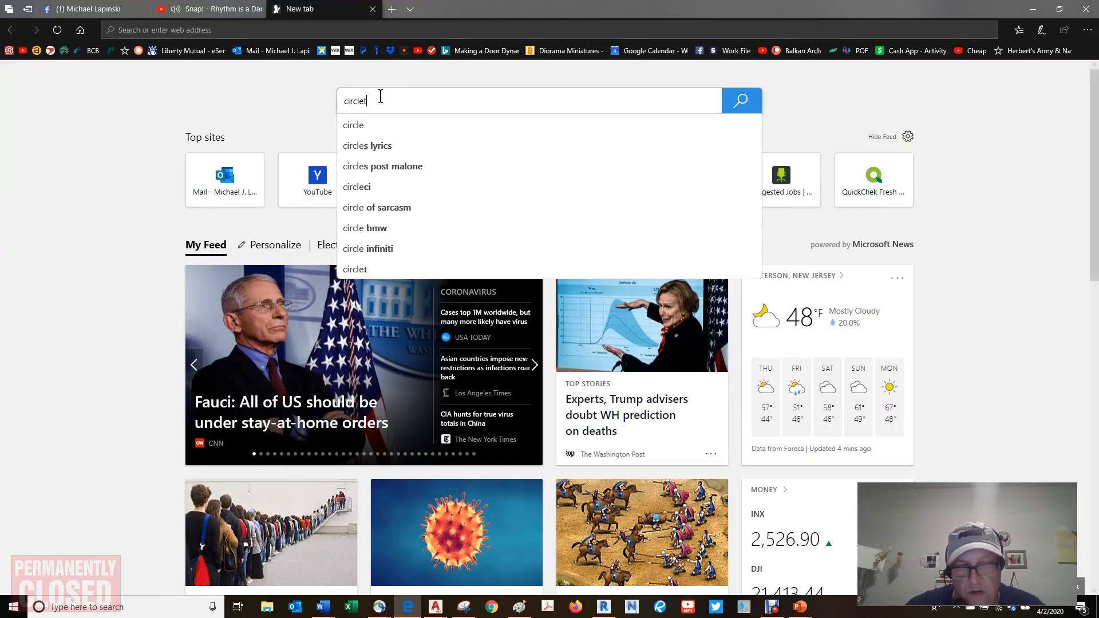
pyautogui.press('BackSpace')
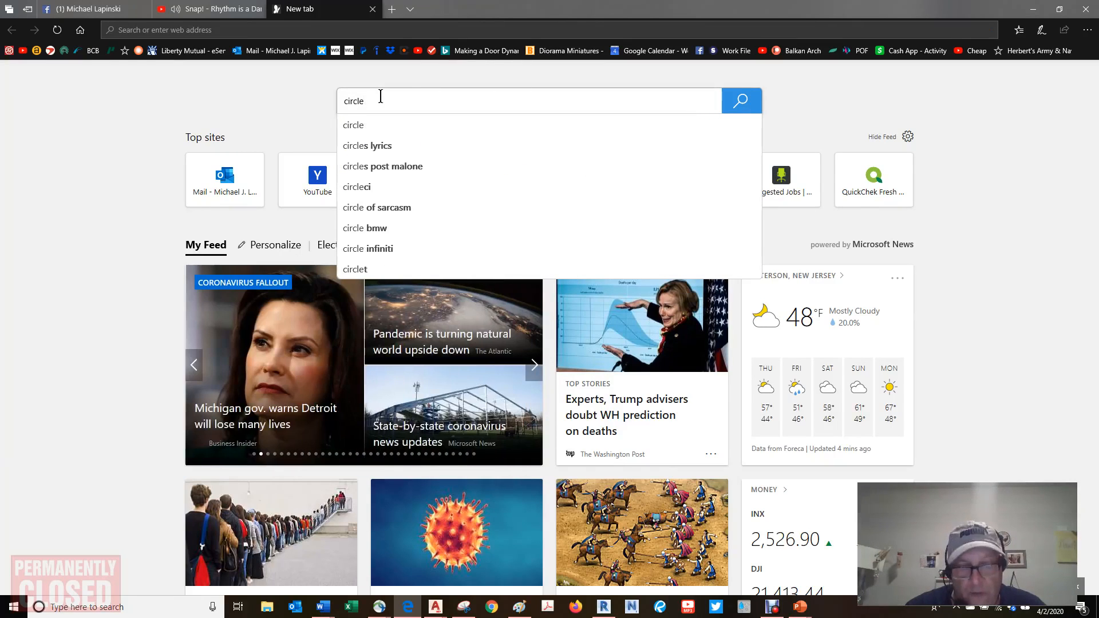
pyautogui.write('tem')
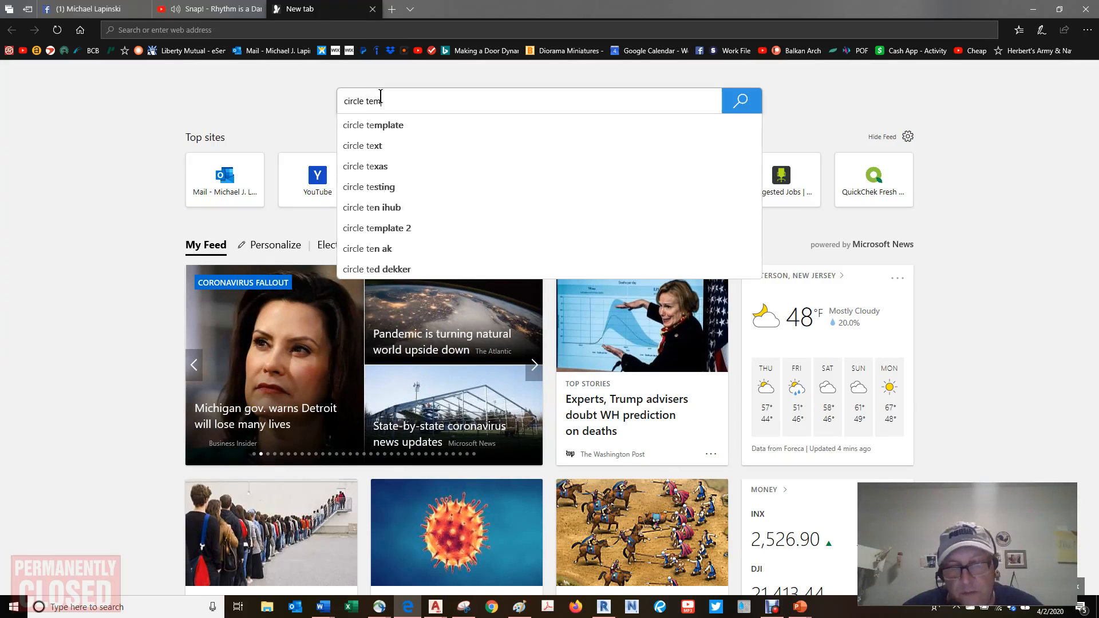
pyautogui.write('plate')
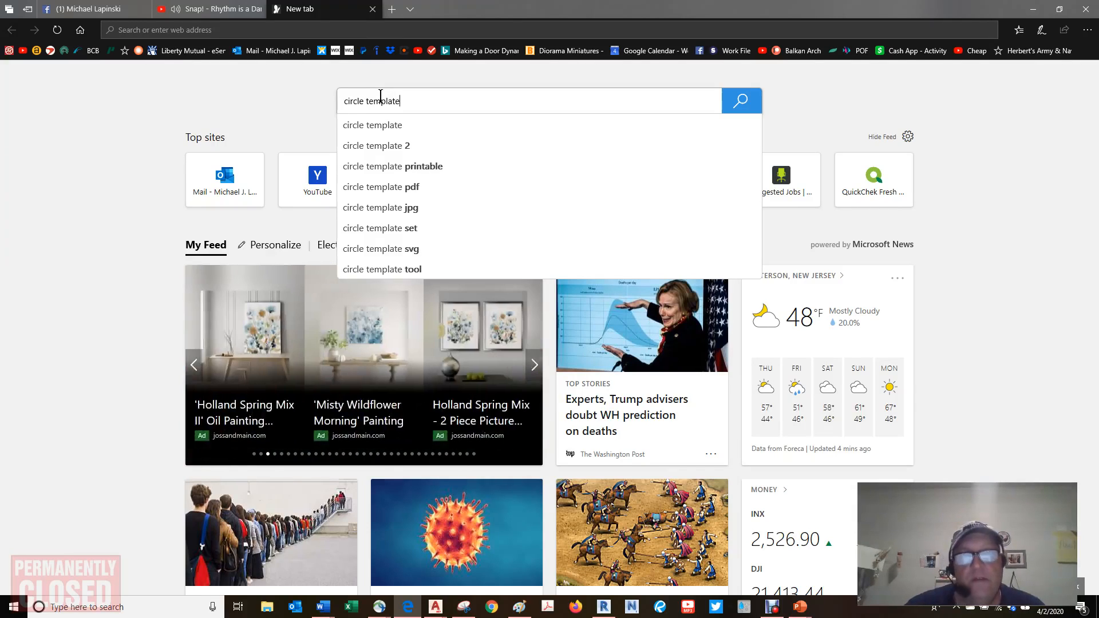
pyautogui.press('Return')
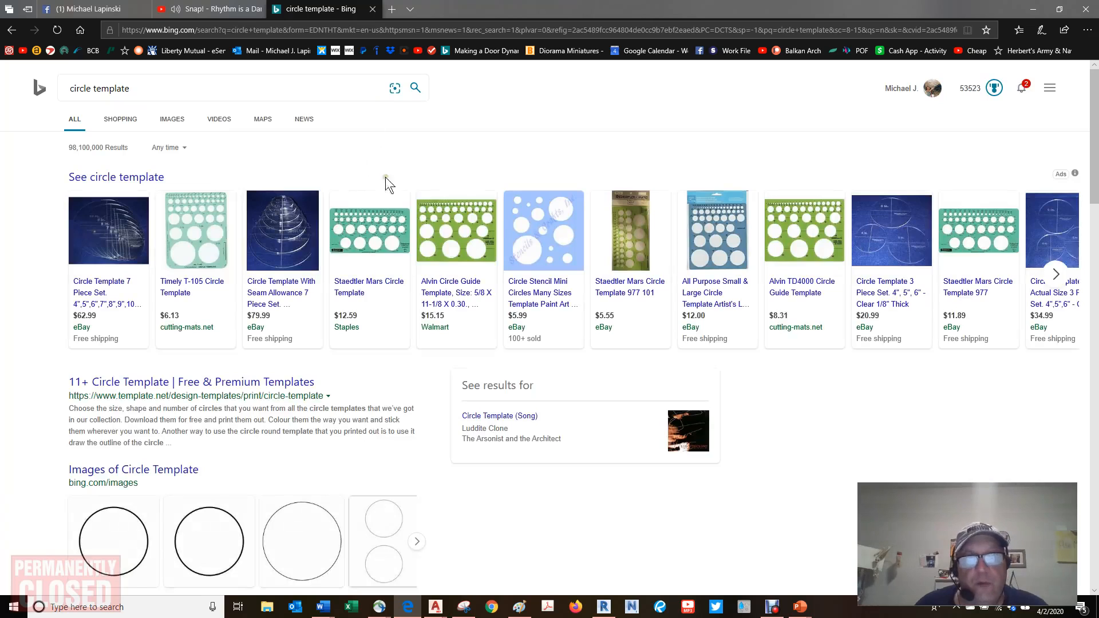
# Step: View Walmart's Alvin Circle Guide Template product page from the search results, and close the page
pyautogui.click(461, 226)
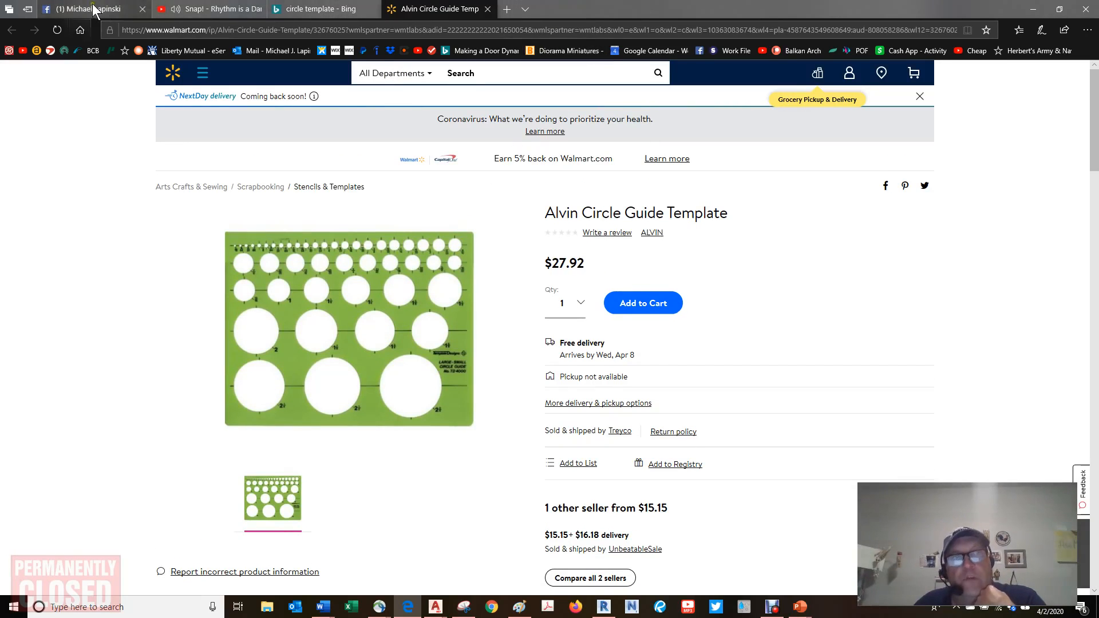
pyautogui.moveTo(121, 8)
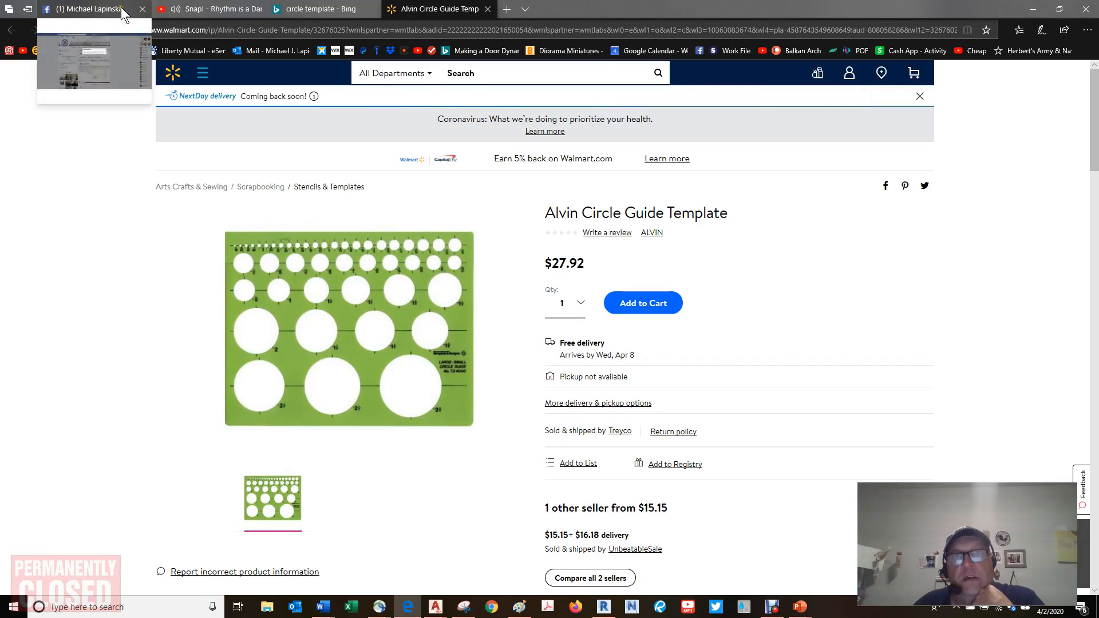
pyautogui.click(486, 9)
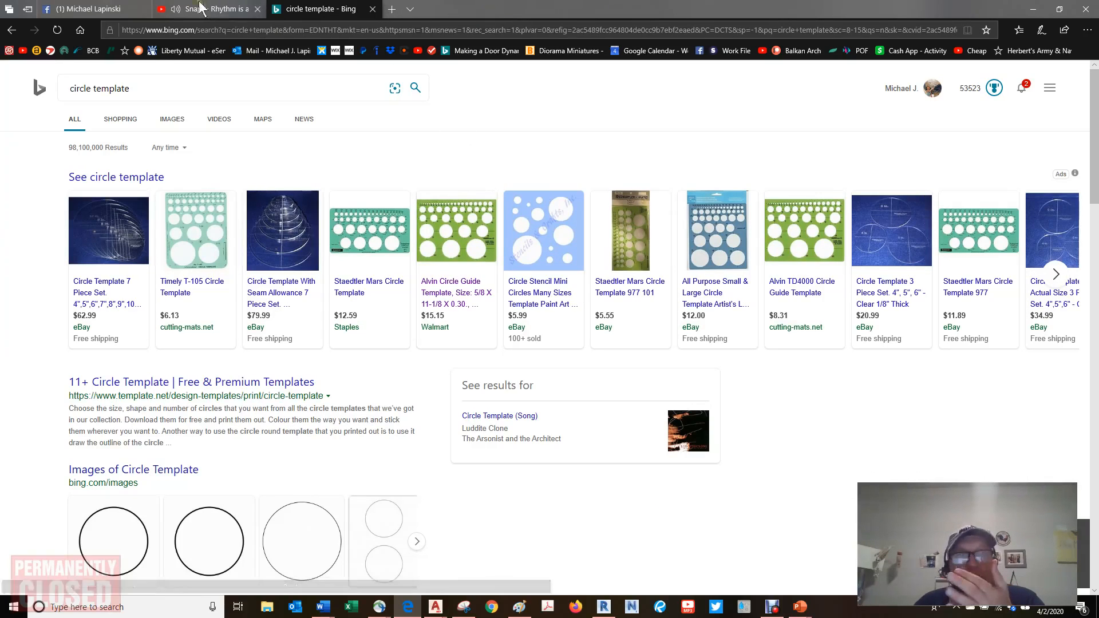
# Step: Dismiss the Processing Videos notice on the Facebook profile, check the notifications, and return to Revit
pyautogui.click(96, 10)
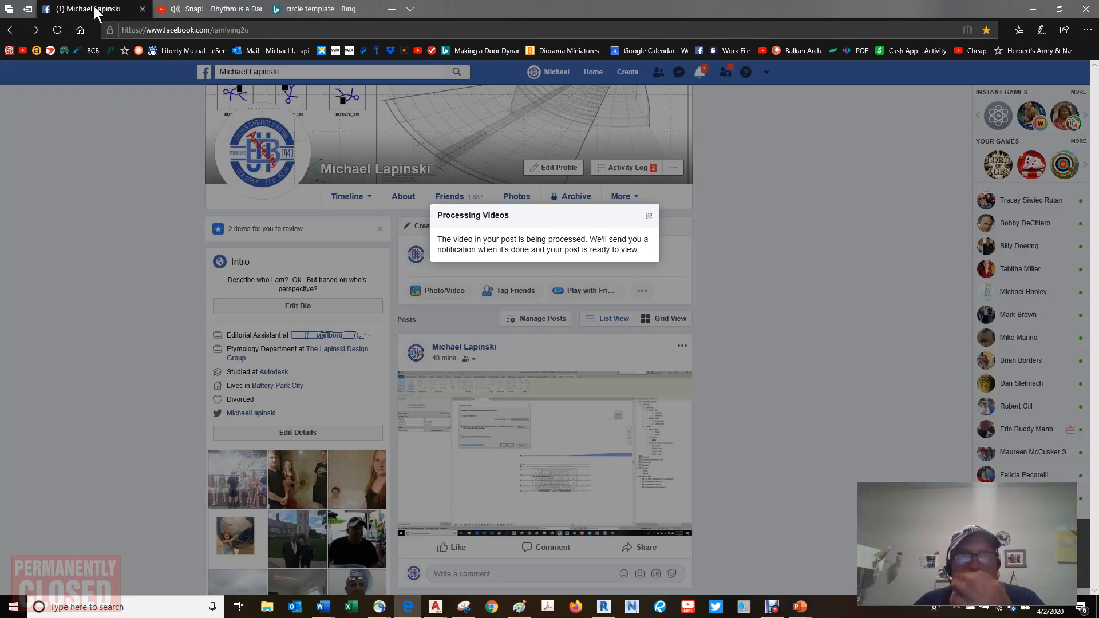
pyautogui.click(649, 217)
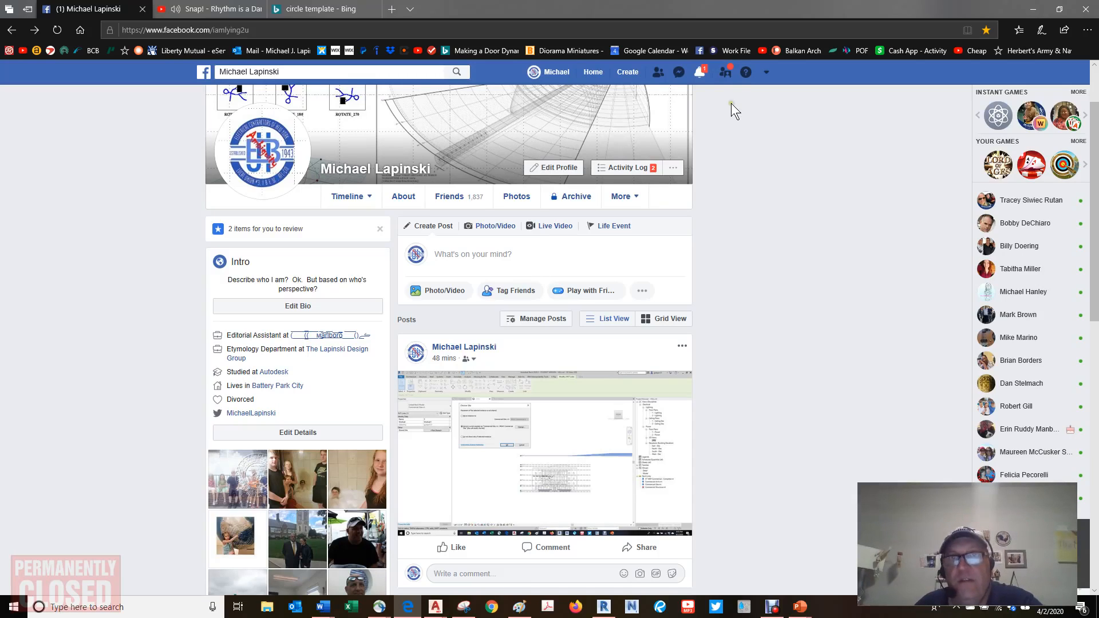
pyautogui.click(699, 73)
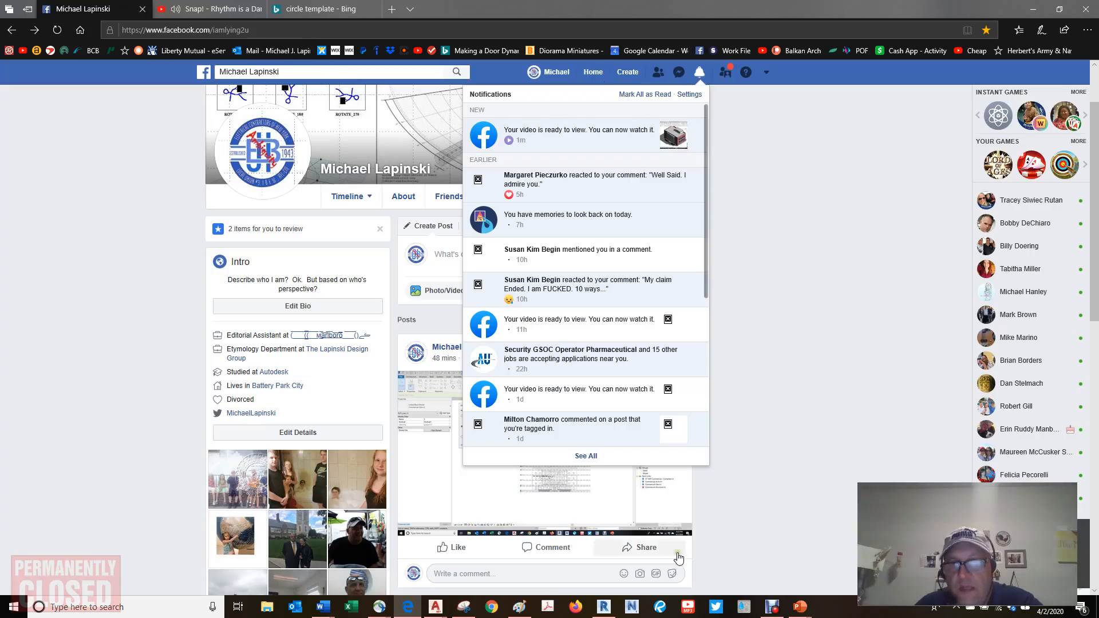
pyautogui.click(604, 607)
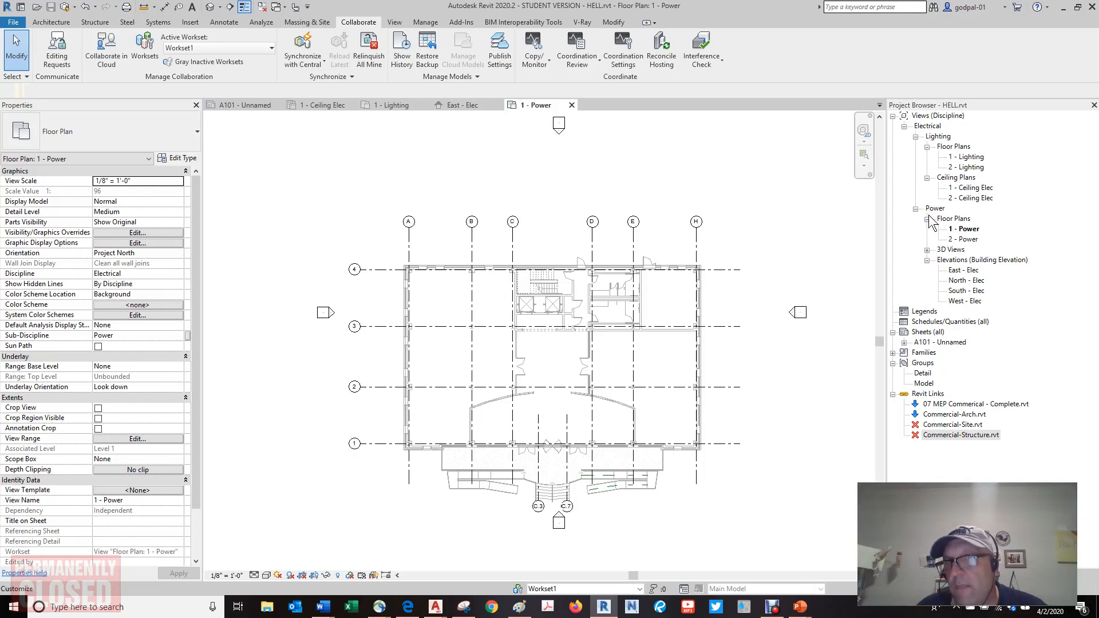
# Step: Open the default 3D view and set its visual style to Realistic
pyautogui.click(210, 7)
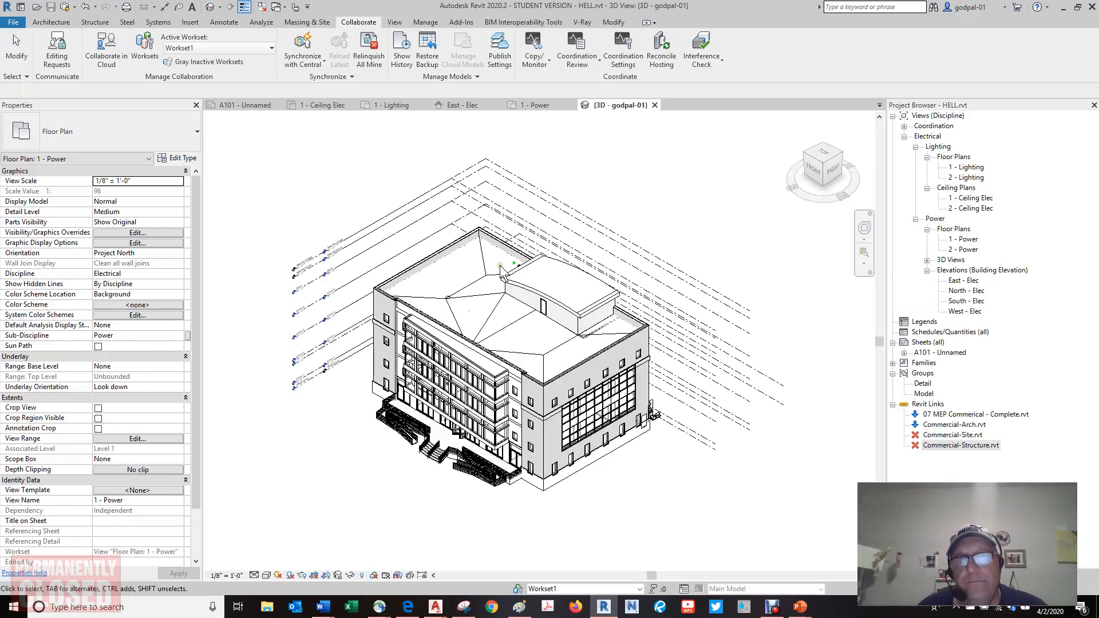
pyautogui.click(267, 574)
pyautogui.click(282, 563)
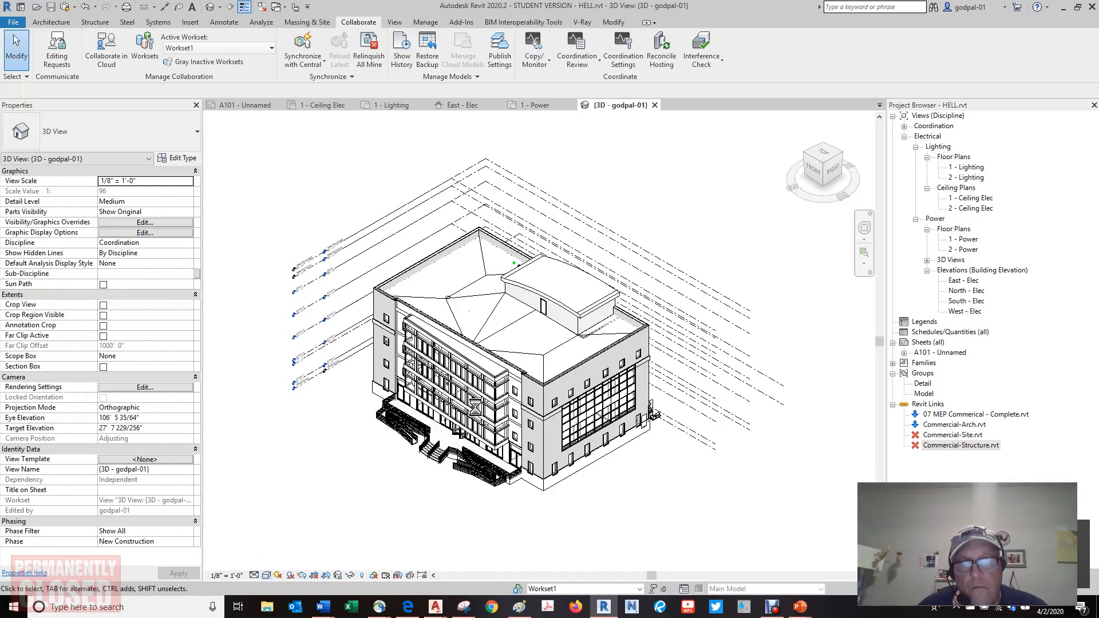
# Step: Examine the building's front facade, balconies and entrance ramps in the 3D view
pyautogui.scroll(5, 497, 404)
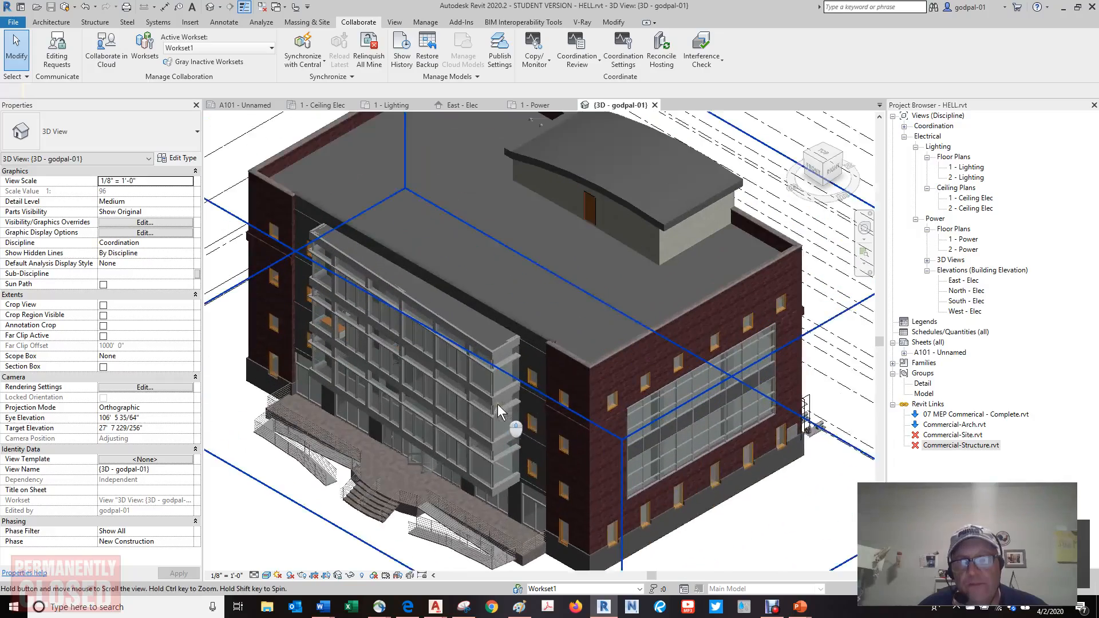
pyautogui.moveTo(497, 404); pyautogui.dragTo(578, 409, button='middle')
pyautogui.scroll(5, 479, 356)
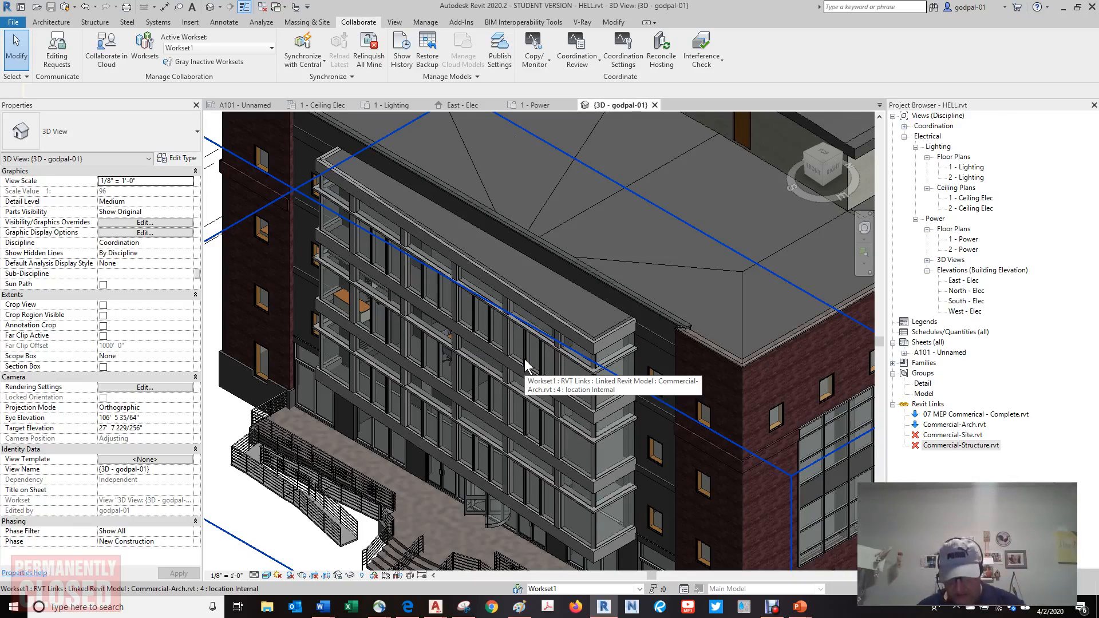
pyautogui.scroll(3, 525, 370)
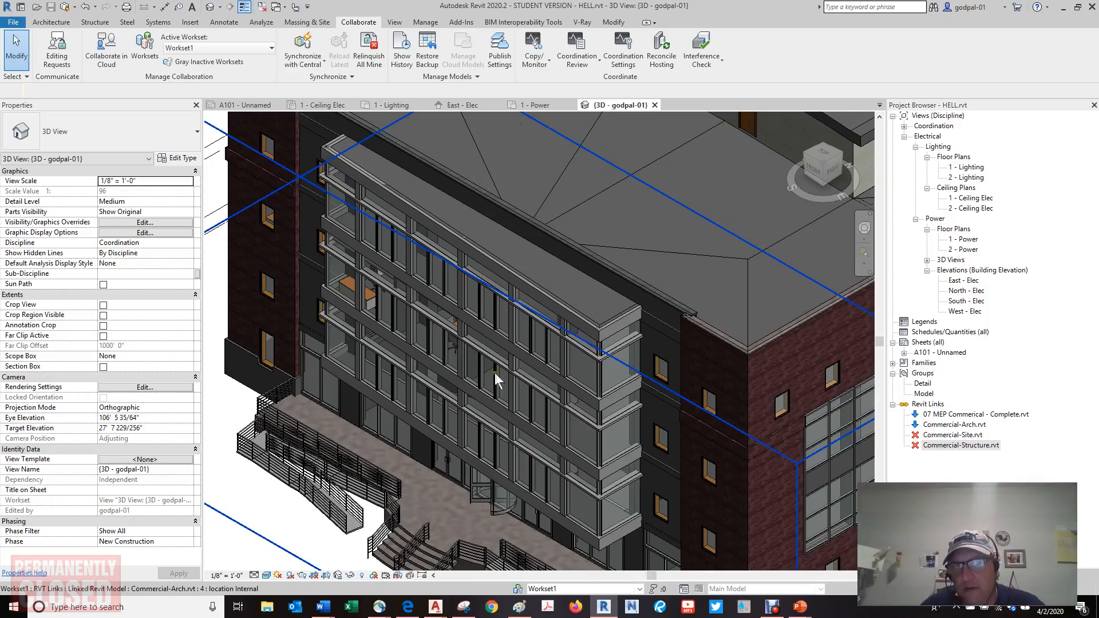
pyautogui.scroll(-8, 519, 286)
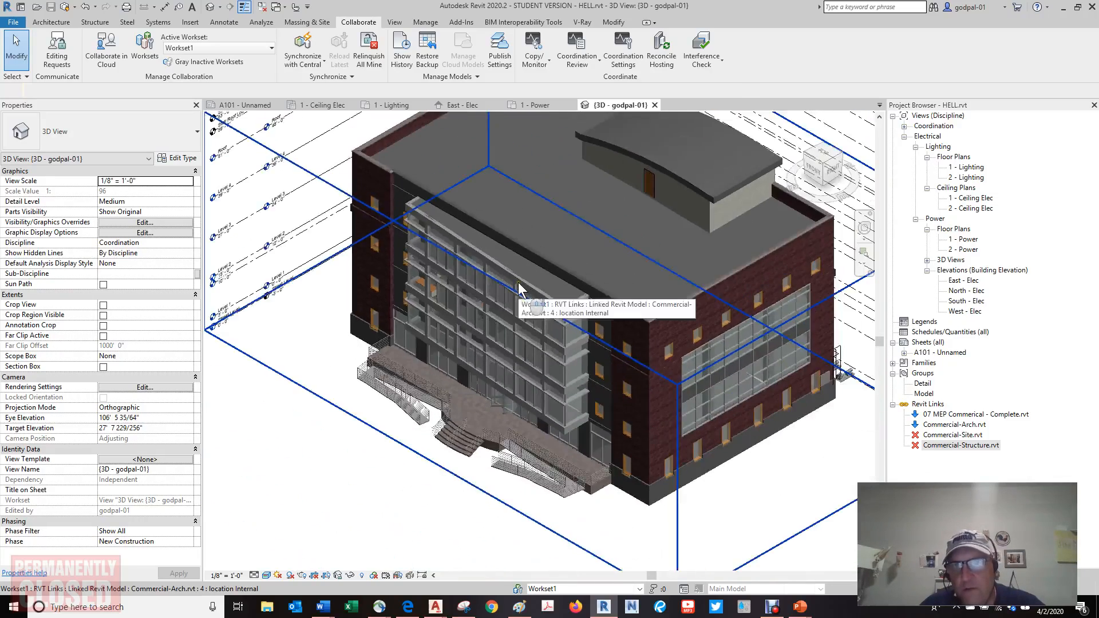
# Step: Orbit to the back of the building and inspect the hanging fixtures and pumps outside the rear wall
pyautogui.keyDown('shift'); pyautogui.moveTo(530, 310); pyautogui.dragTo(471, 309, button='middle'); pyautogui.keyUp('shift')
pyautogui.scroll(10, 540, 304)
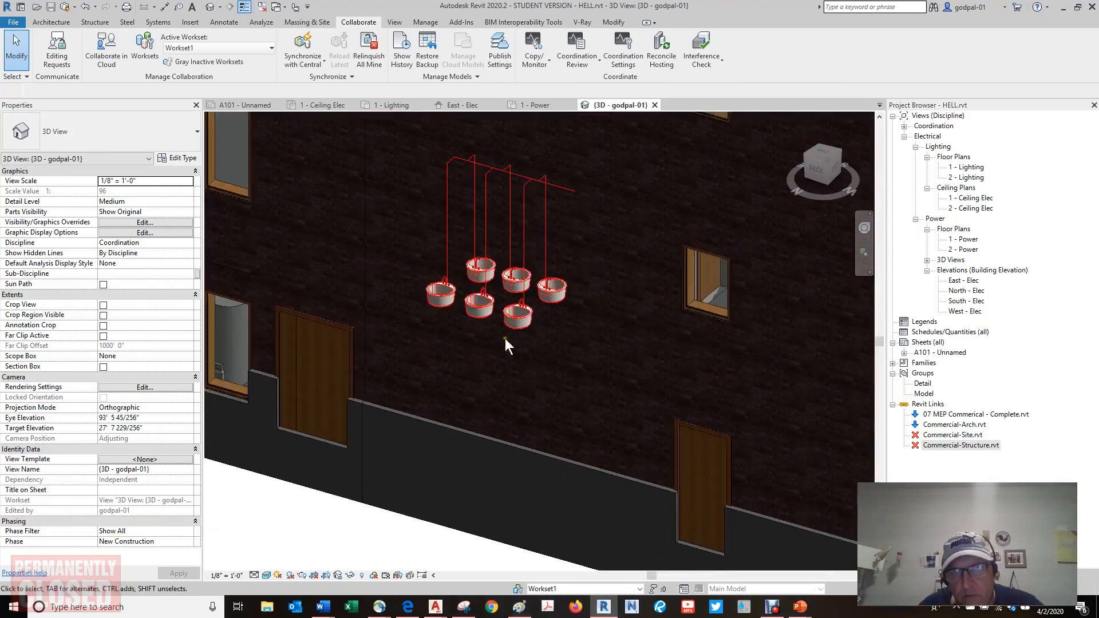
pyautogui.moveTo(504, 339); pyautogui.dragTo(695, 353, button='middle')
pyautogui.scroll(-1, 589, 375)
pyautogui.moveTo(589, 375); pyautogui.dragTo(626, 370, button='middle')
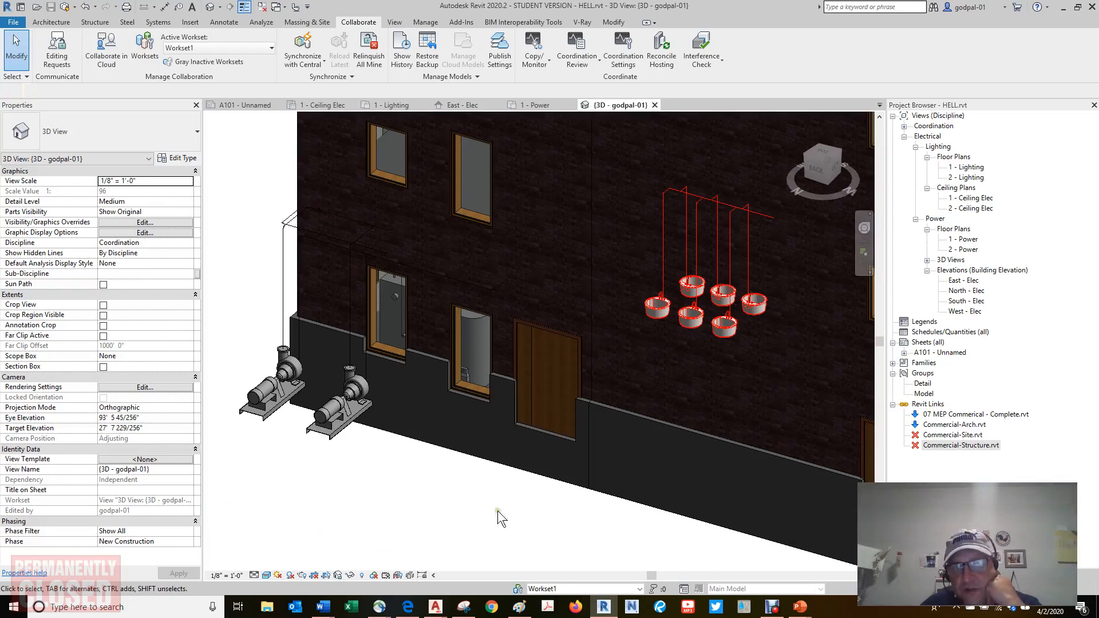
pyautogui.moveTo(497, 511); pyautogui.dragTo(574, 495, button='middle')
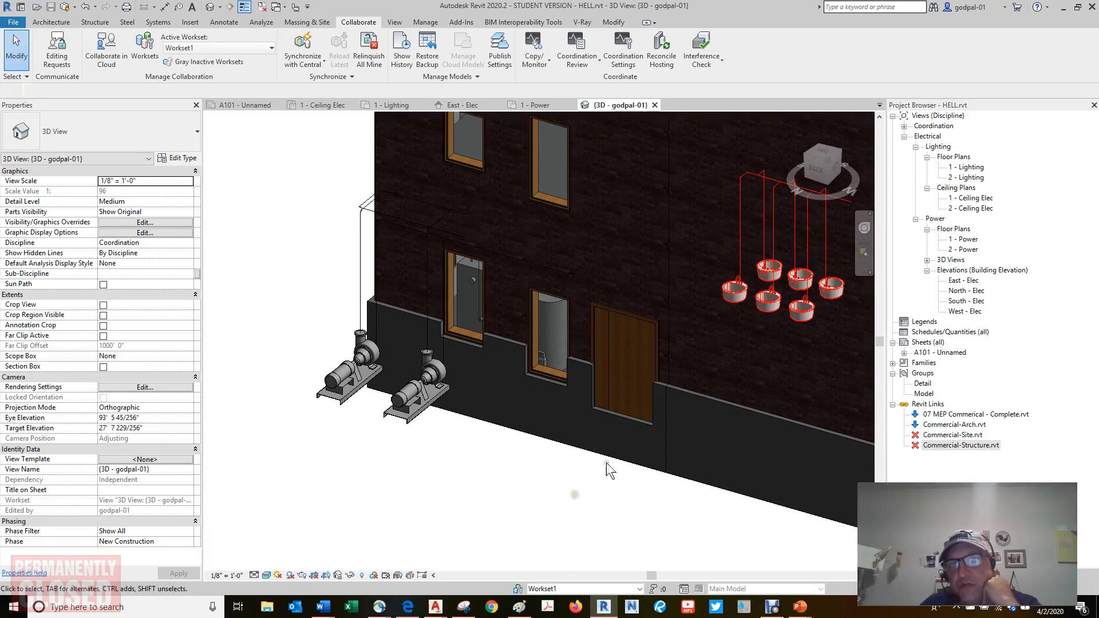
# Step: Check which linked model the pumps outside the rear wall belong to, and clear the selection
pyautogui.click(344, 379)
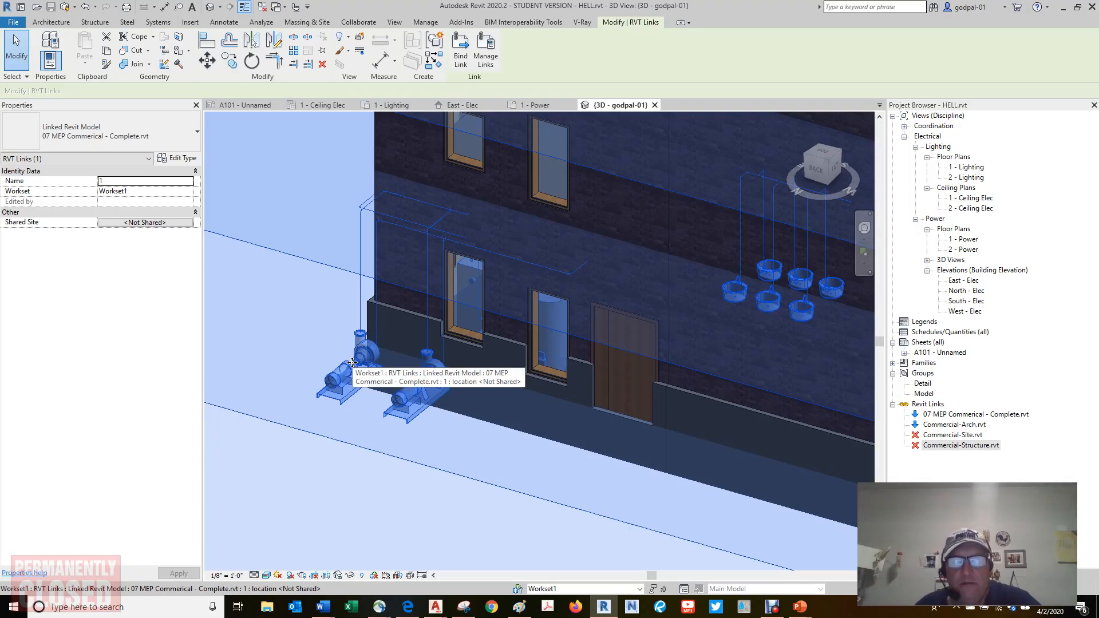
pyautogui.press('Escape')
pyautogui.scroll(-3, 361, 369)
pyautogui.scroll(-5, 360, 369)
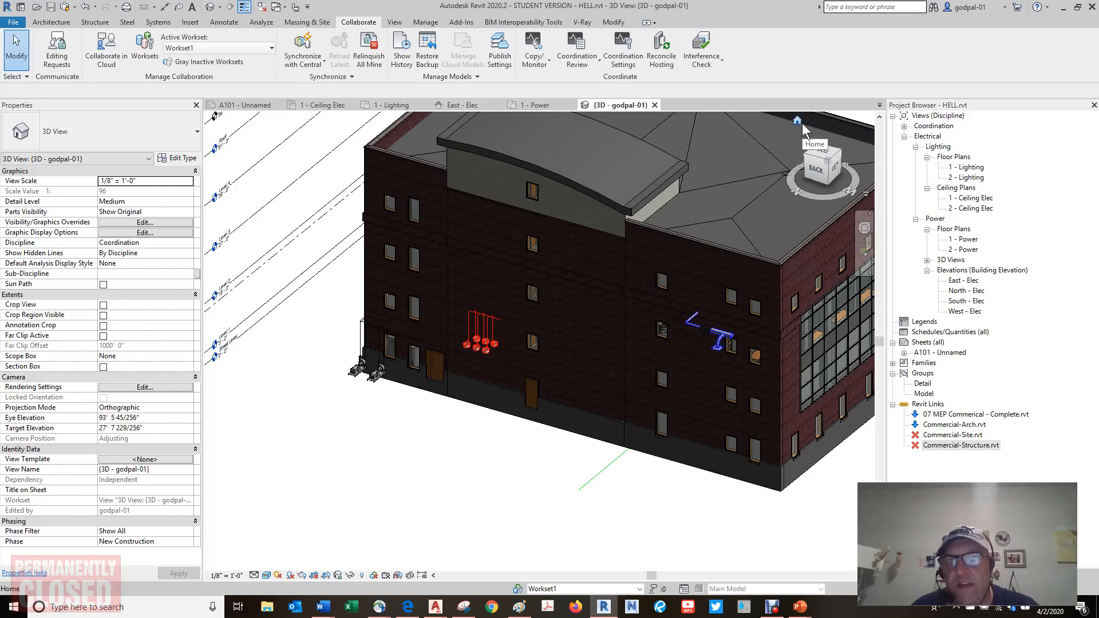
pyautogui.click(802, 123)
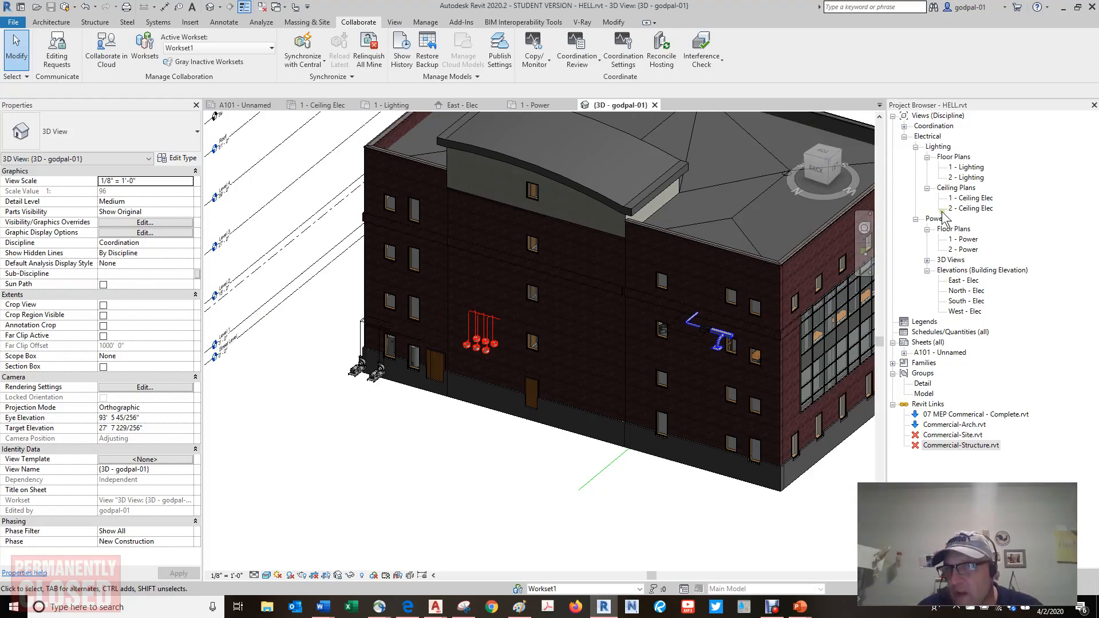
# Step: Open the {3D} view under Power and inspect the light fixtures inside the building's front
pyautogui.click(927, 260)
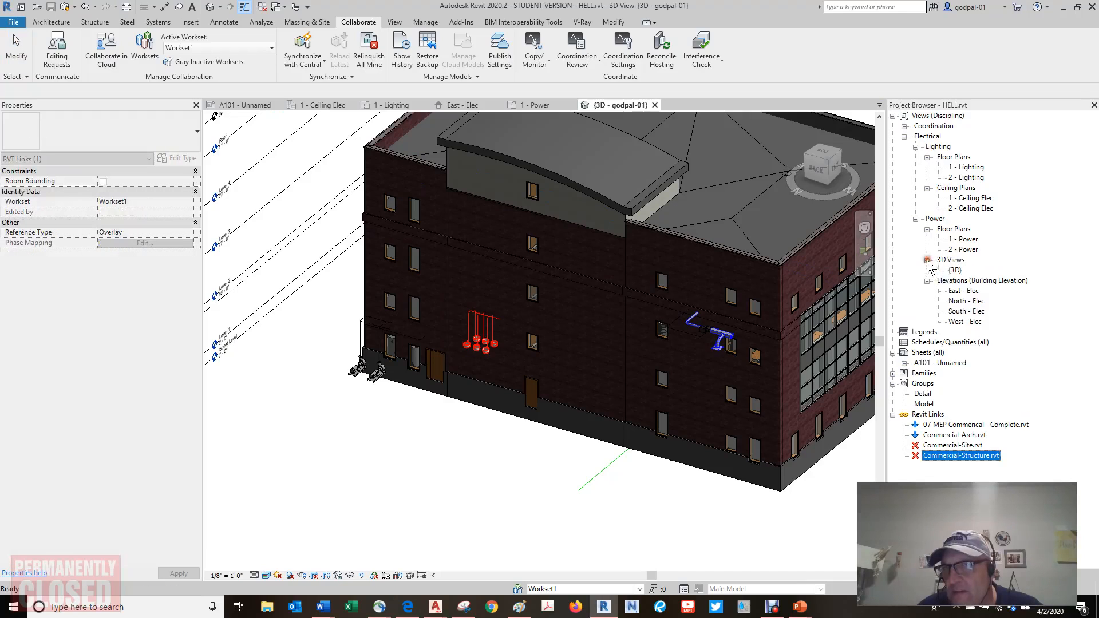
pyautogui.doubleClick(955, 270)
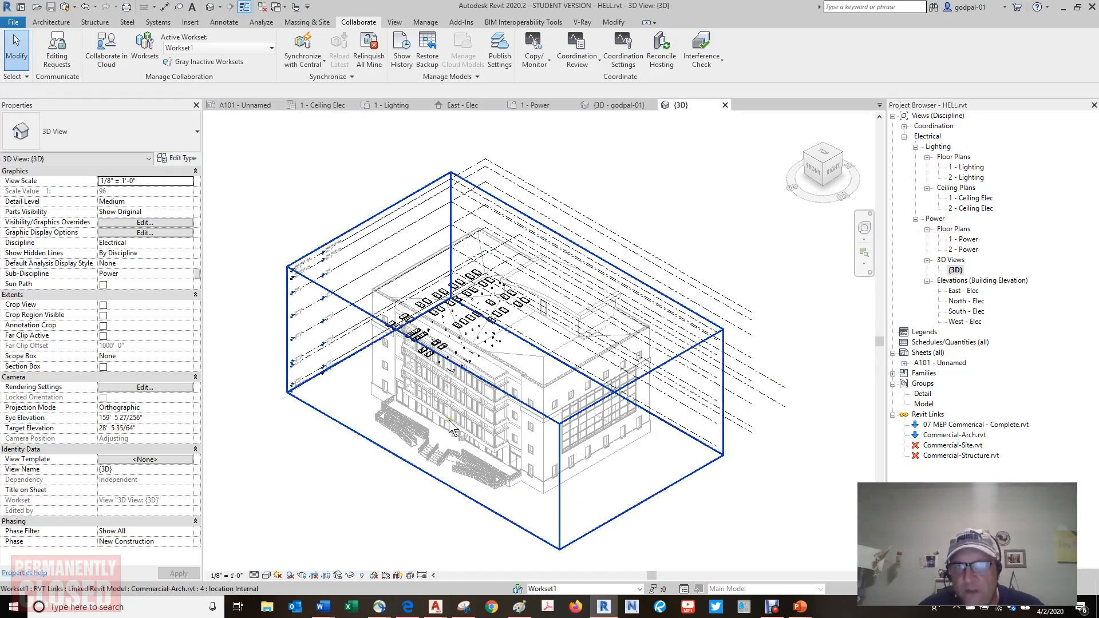
pyautogui.scroll(2, 449, 424)
pyautogui.scroll(5, 452, 428)
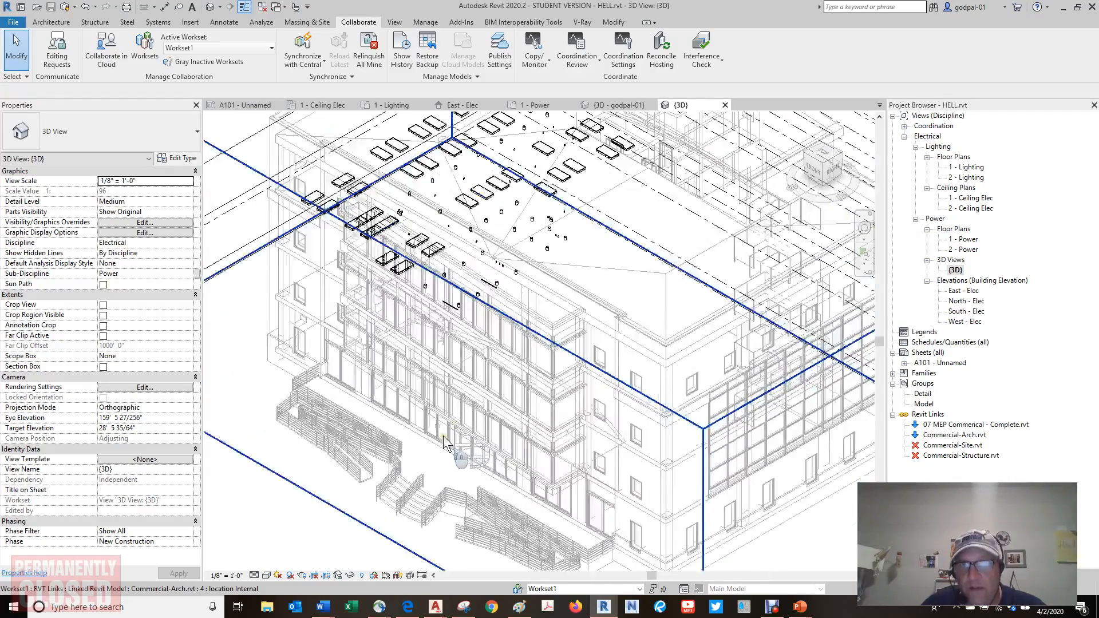
pyautogui.moveTo(470, 431); pyautogui.dragTo(480, 433, button='middle')
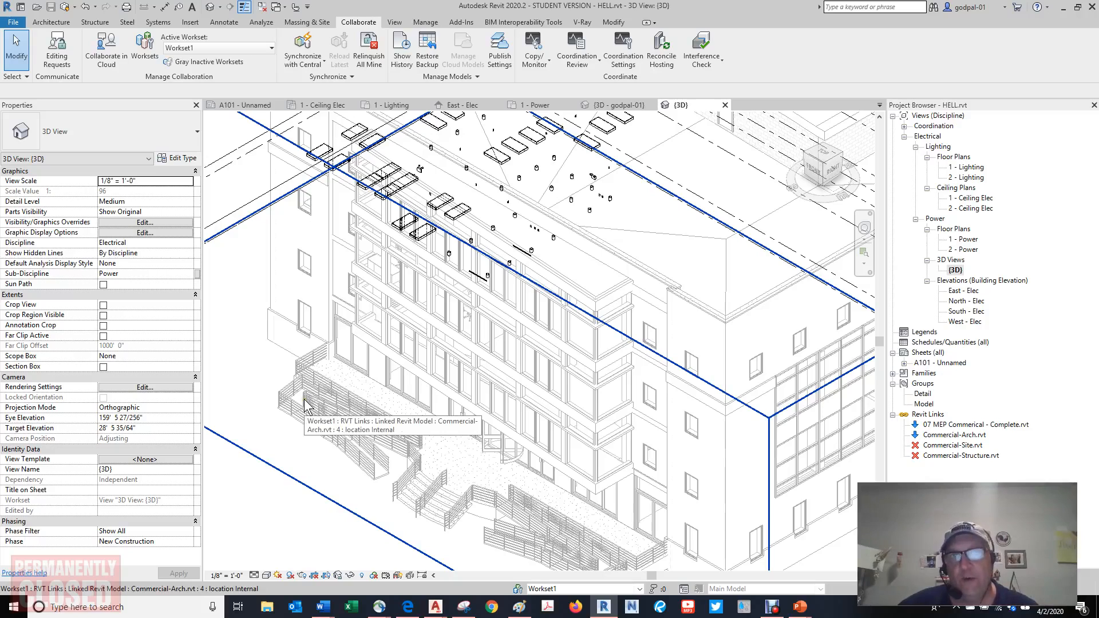
# Step: Examine the rooftop penthouse and the fixtures beside it in the electrical {3D} view
pyautogui.scroll(-3, 302, 406)
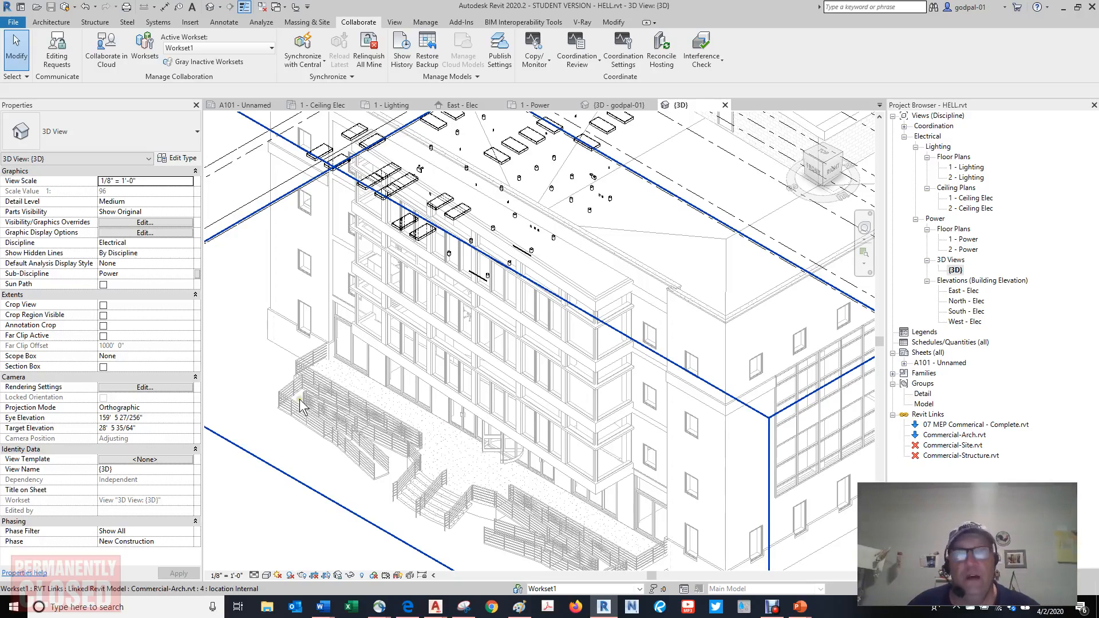
pyautogui.scroll(-3, 345, 394)
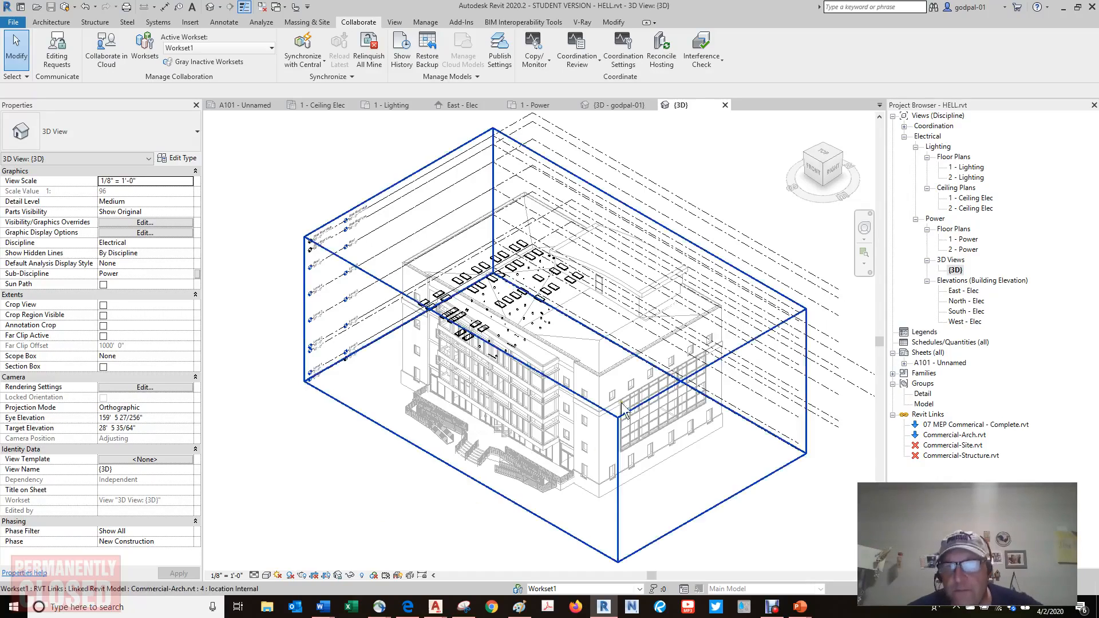
pyautogui.scroll(5, 651, 281)
pyautogui.scroll(6, 652, 277)
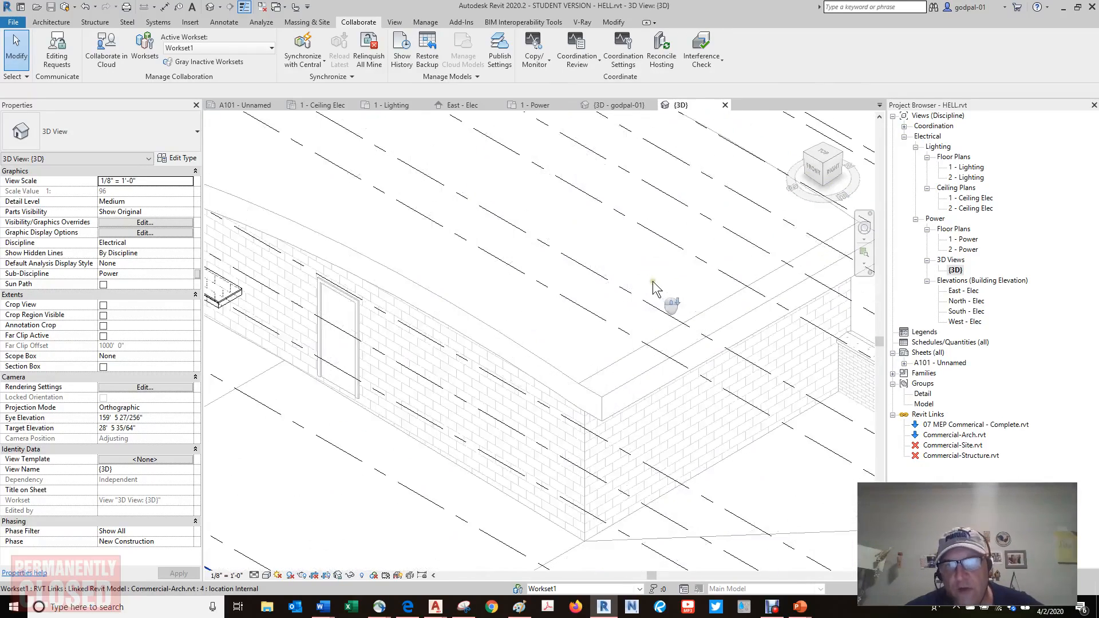
pyautogui.scroll(-4, 654, 285)
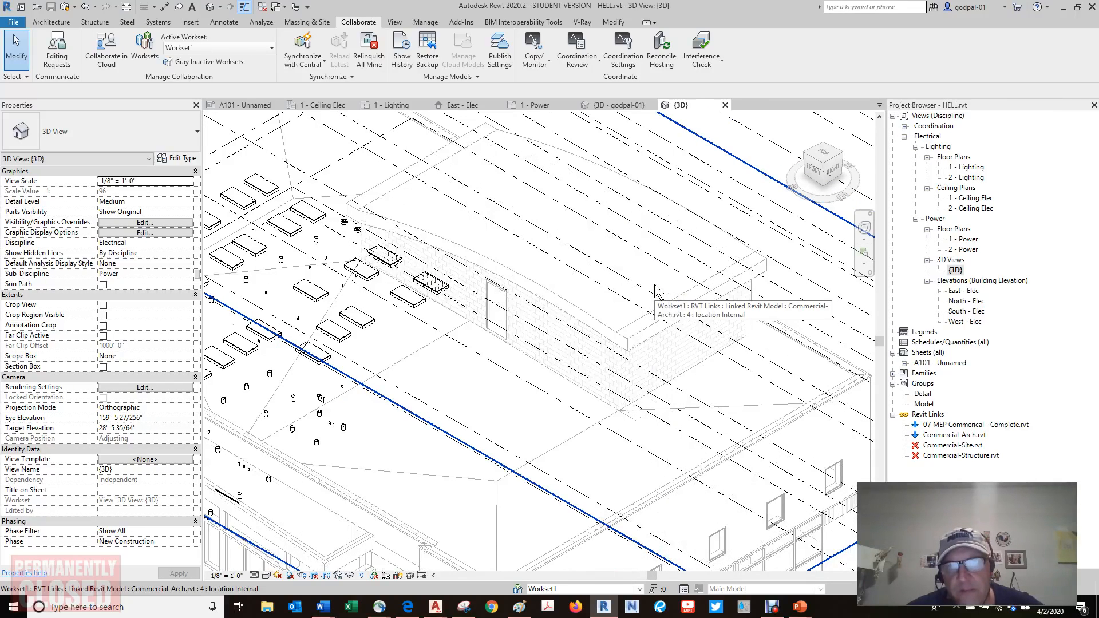
# Step: Select the linked Commercial-Arch model and examine its extent in the electrical 3D view and the 1 - Power floor plan
pyautogui.click(608, 330)
pyautogui.scroll(5, 605, 325)
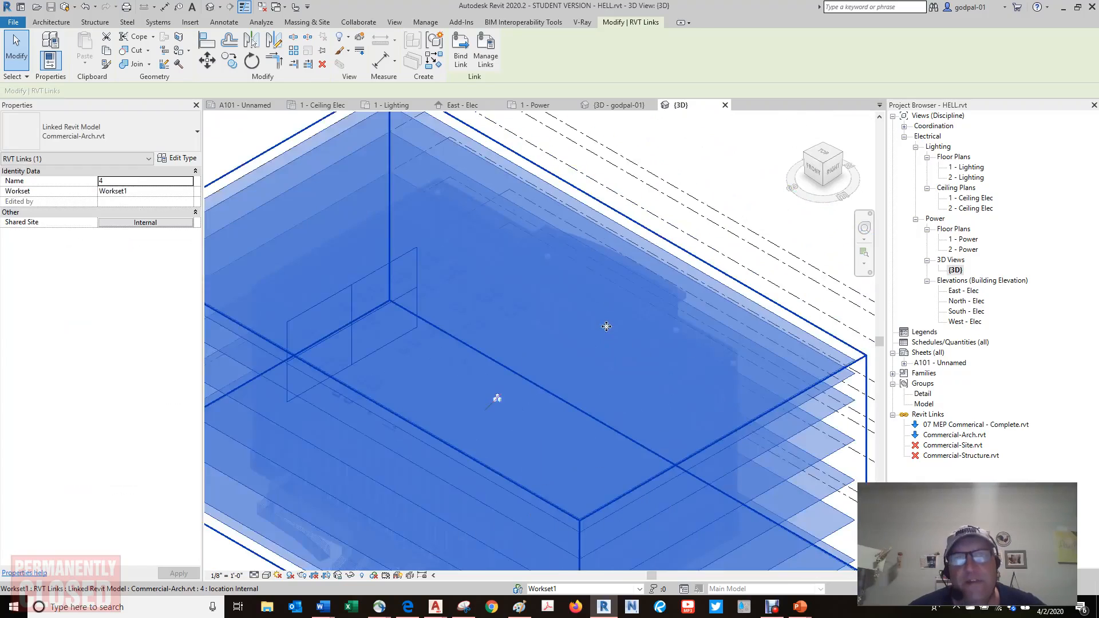
pyautogui.scroll(-5, 607, 326)
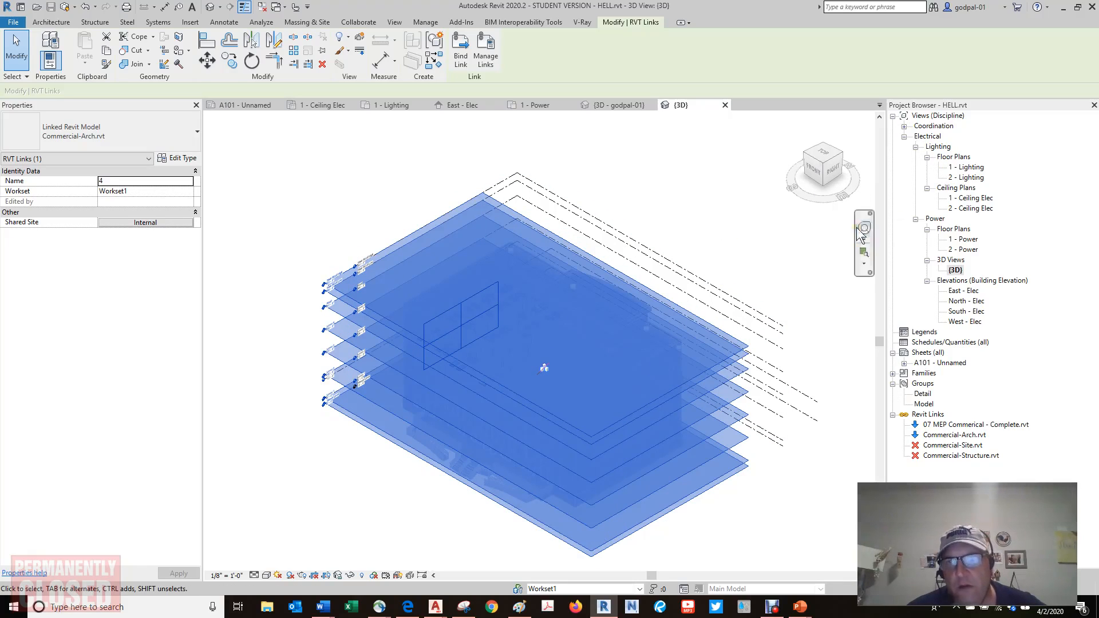
pyautogui.doubleClick(957, 240)
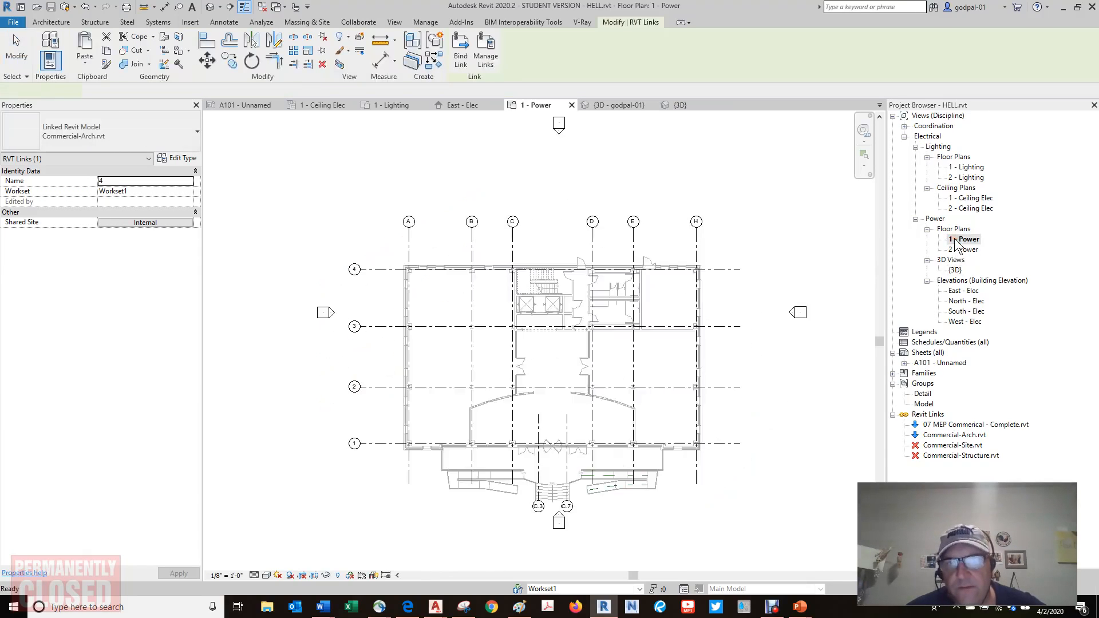
pyautogui.scroll(-1, 546, 156)
pyautogui.moveTo(549, 156); pyautogui.dragTo(512, 173, button='middle')
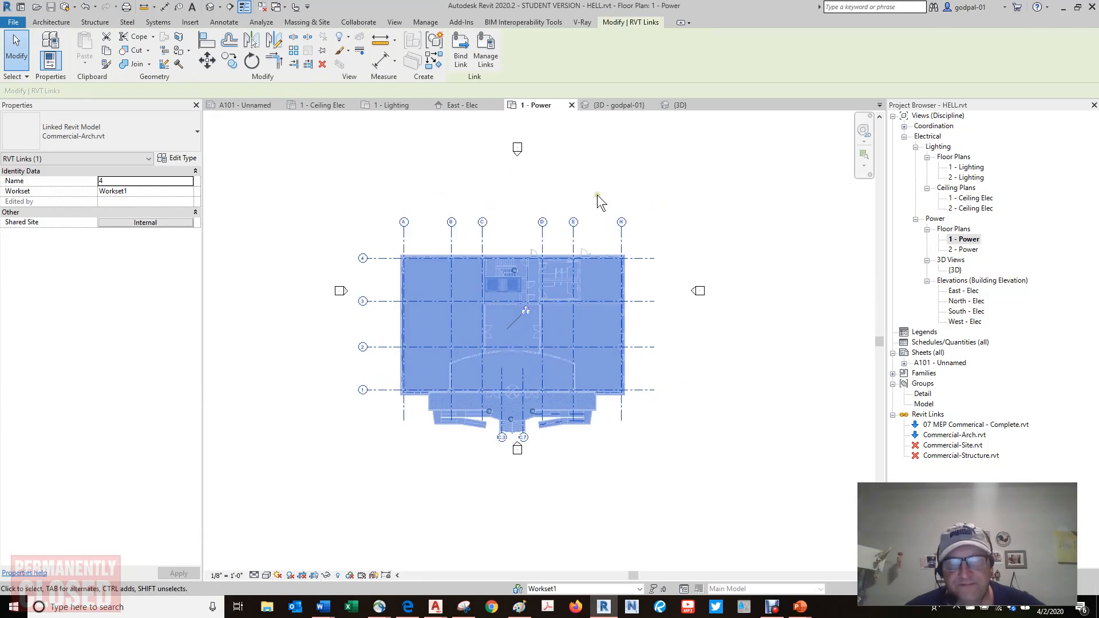
pyautogui.scroll(1, 634, 223)
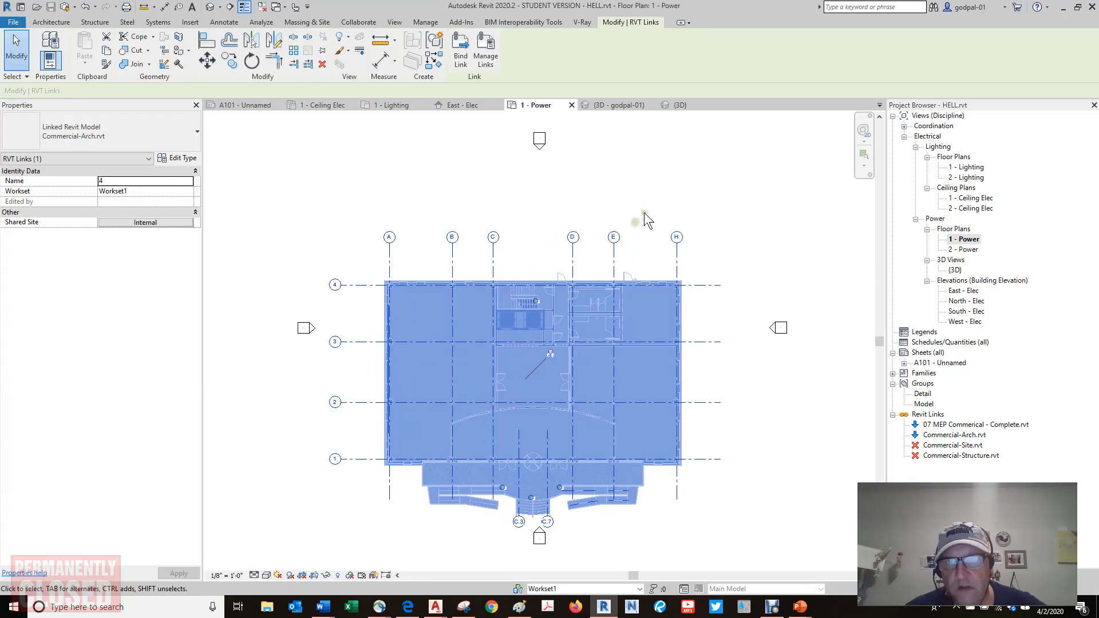
# Step: Examine the selected architectural link from the back of the building in the coordination 3D view
pyautogui.click(624, 105)
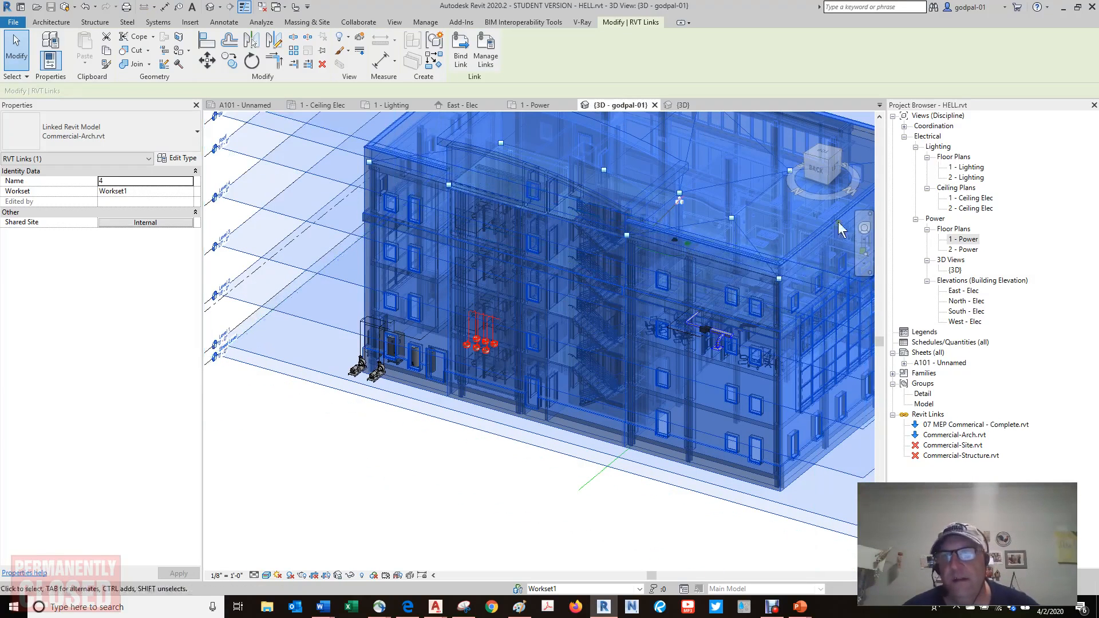
pyautogui.moveTo(616, 348); pyautogui.dragTo(616, 348, button='middle')
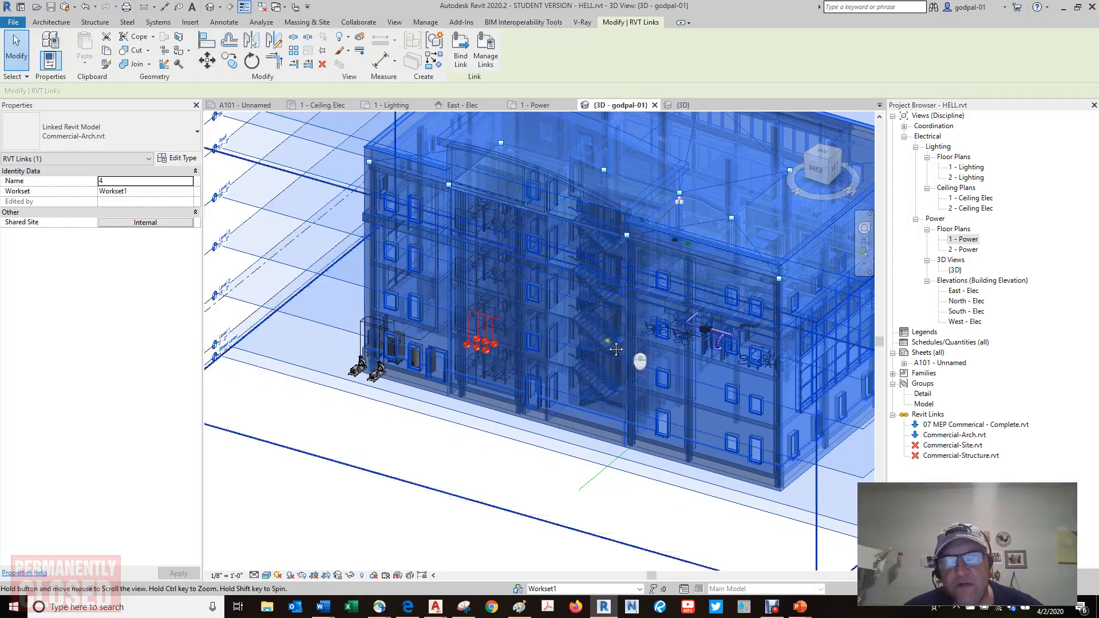
pyautogui.scroll(-5, 616, 349)
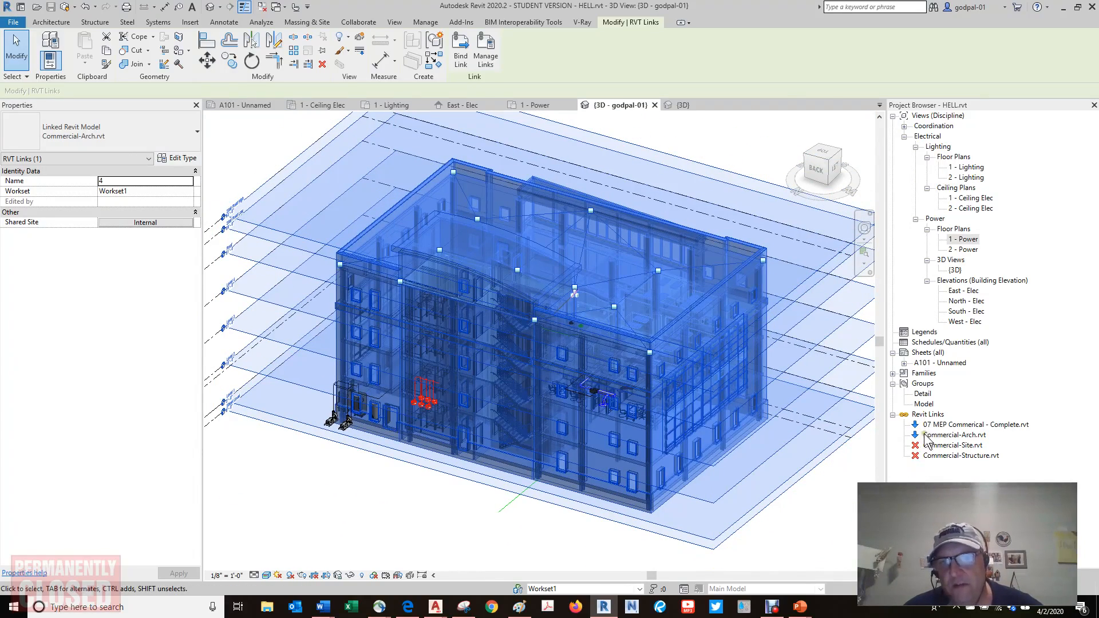
pyautogui.moveTo(479, 346); pyautogui.dragTo(506, 357, button='middle')
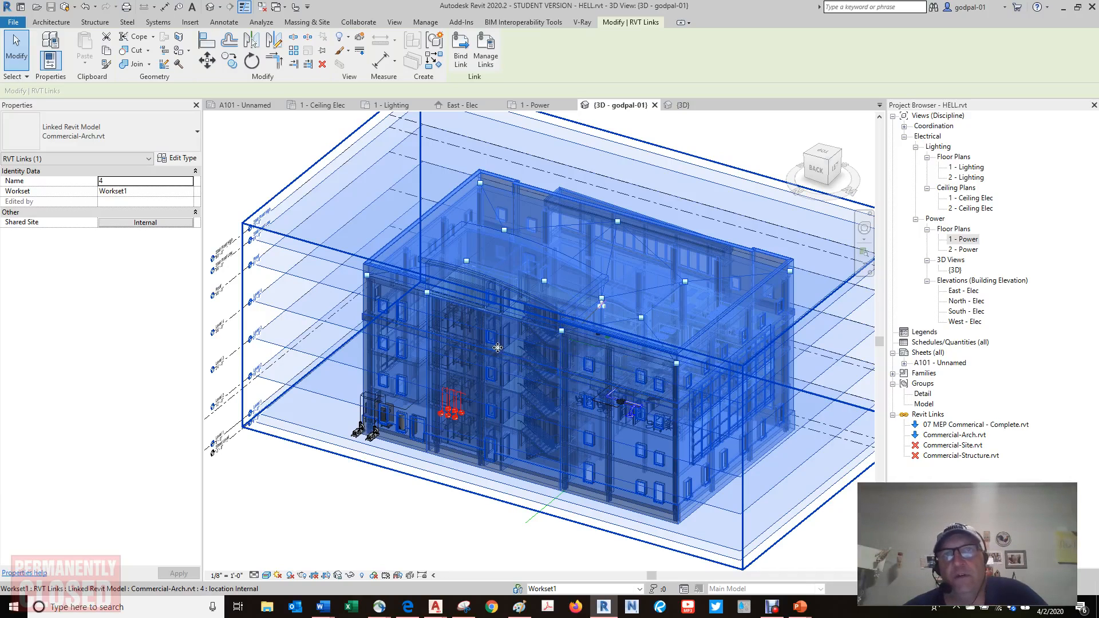
pyautogui.moveTo(531, 322); pyautogui.dragTo(507, 334, button='middle')
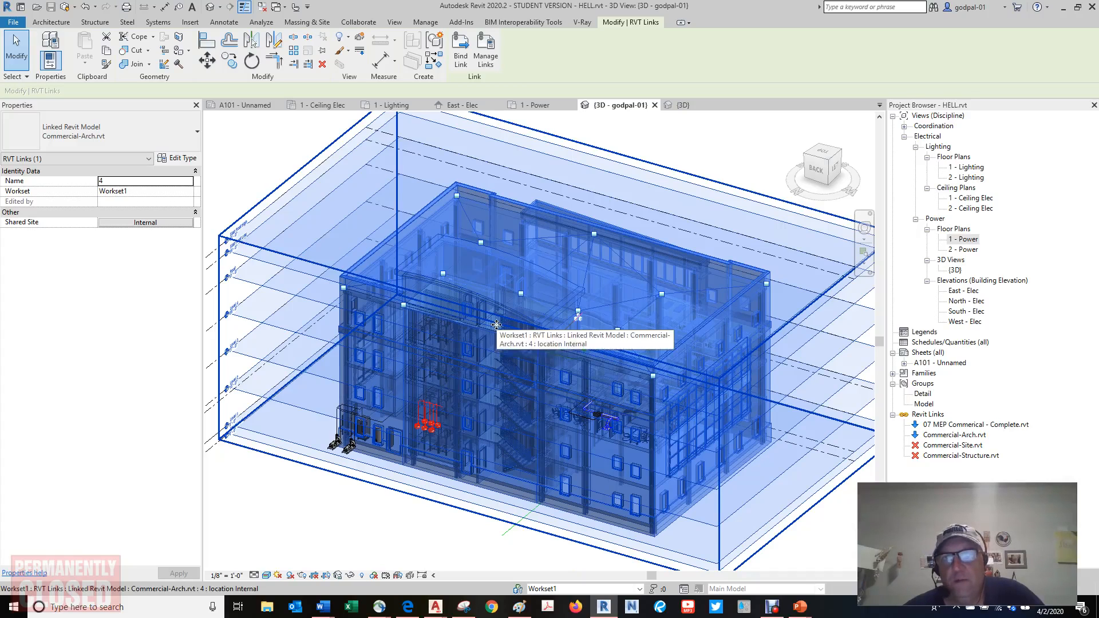
pyautogui.moveTo(724, 317); pyautogui.dragTo(481, 318, button='middle')
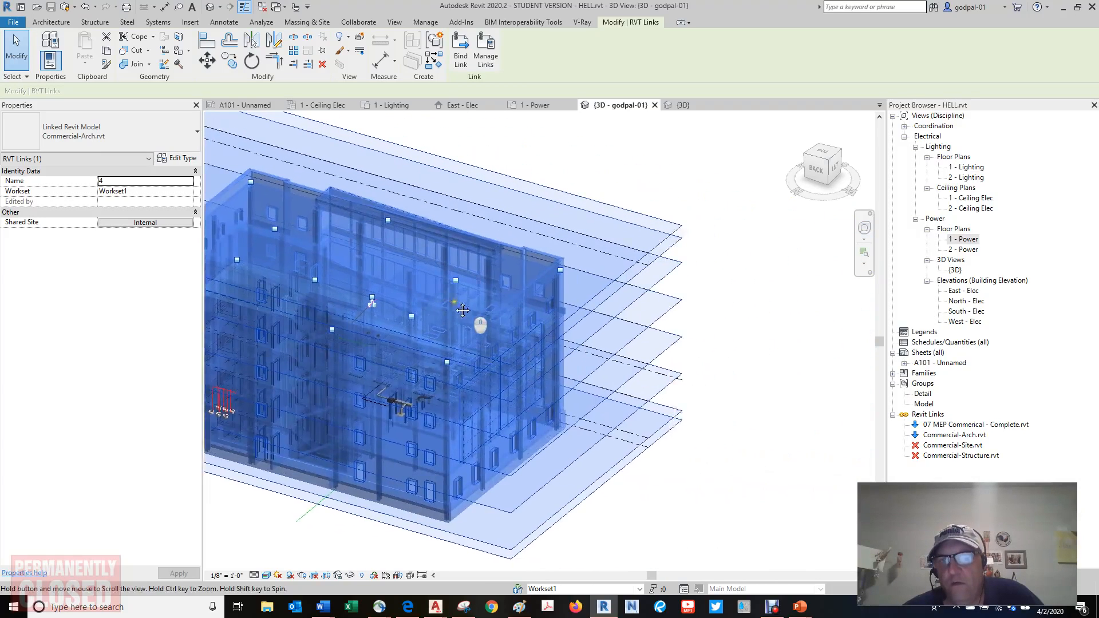
pyautogui.moveTo(641, 334)
pyautogui.mouseDown(button='middle')
pyautogui.moveTo(578, 316)
pyautogui.moveTo(473, 321)
pyautogui.mouseUp(button='middle')
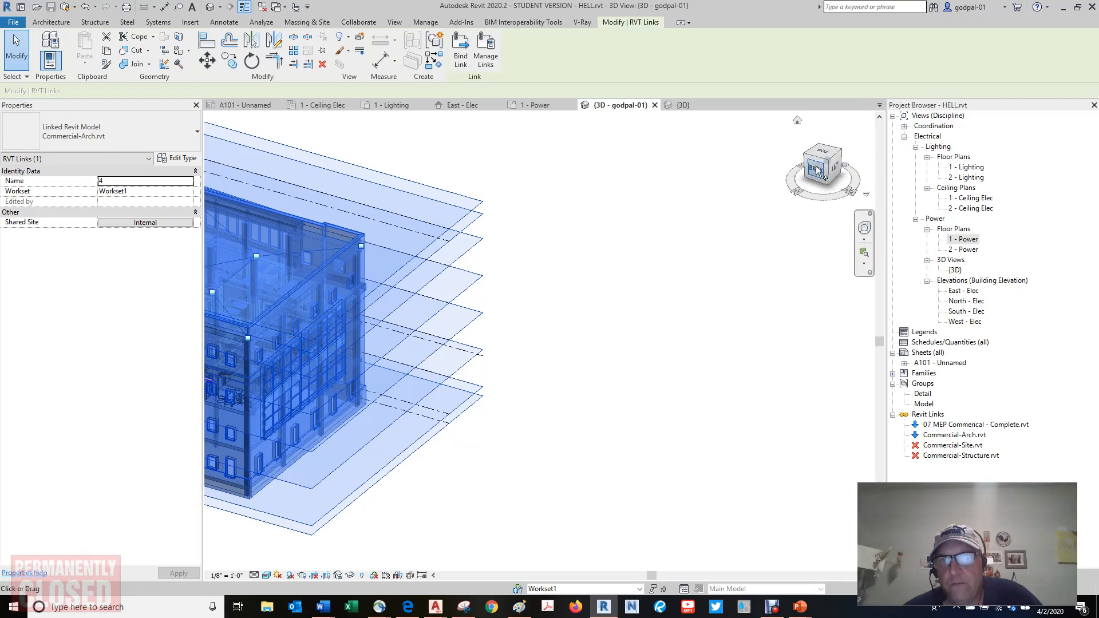
# Step: Return the coordination 3D view to its home orientation and deselect the linked architectural model
pyautogui.click(796, 121)
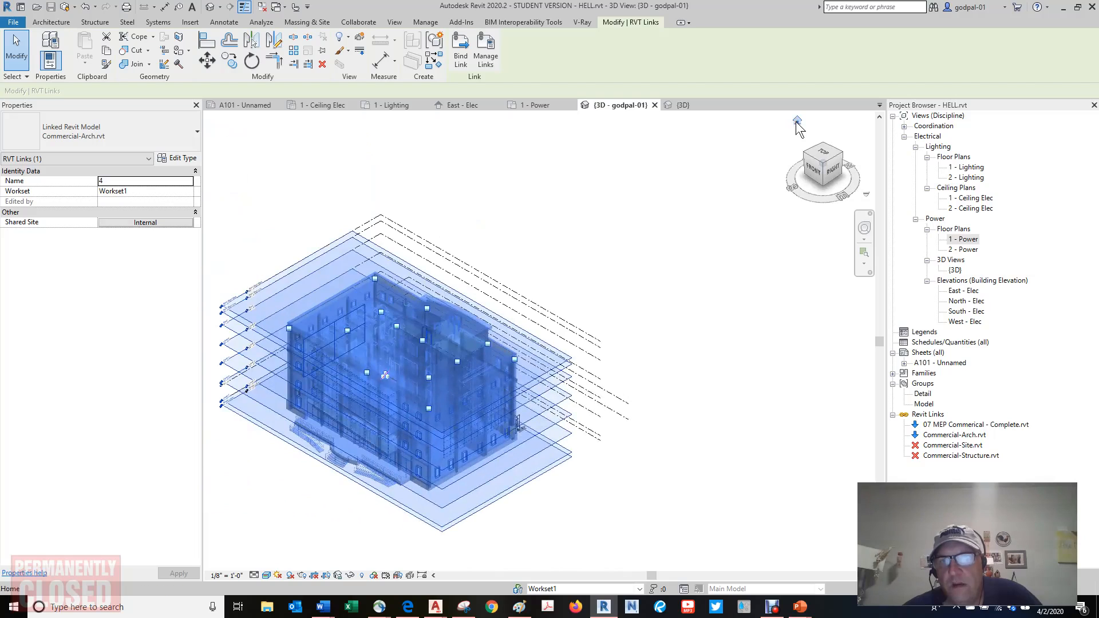
pyautogui.click(762, 272)
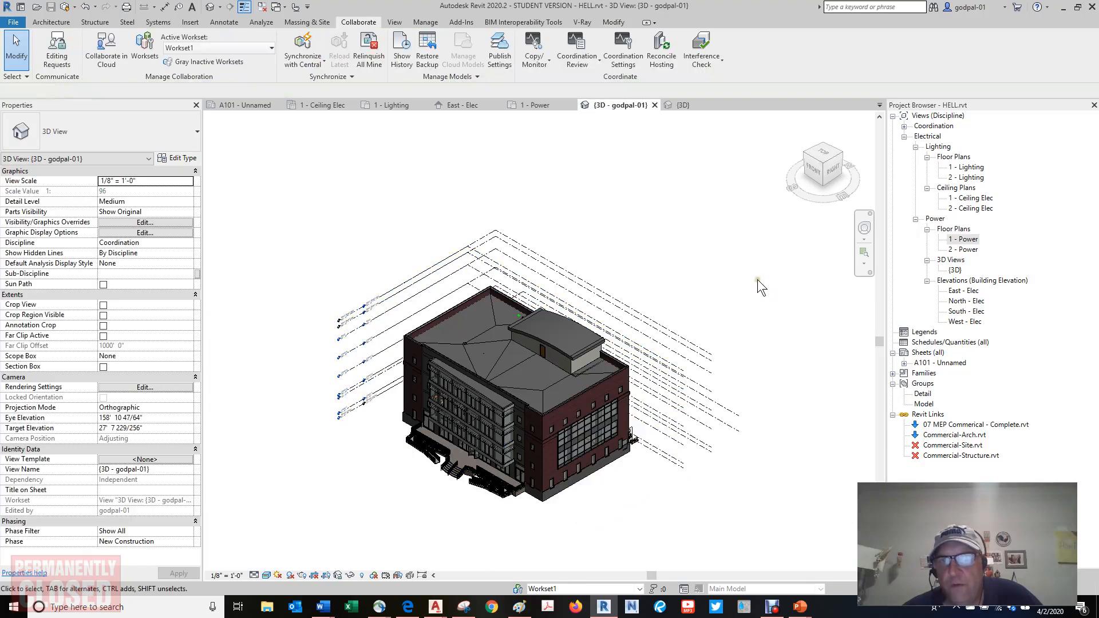
pyautogui.moveTo(770, 273); pyautogui.dragTo(729, 279, button='middle')
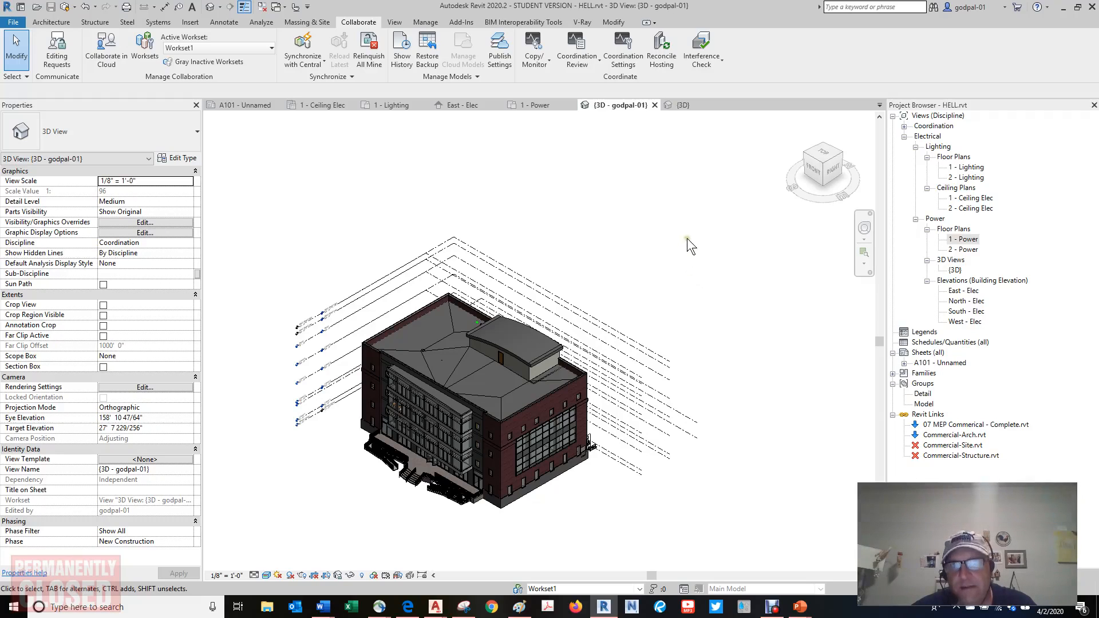
pyautogui.scroll(-1, 687, 238)
pyautogui.moveTo(671, 256)
pyautogui.mouseDown(button='middle')
pyautogui.moveTo(730, 247)
pyautogui.moveTo(655, 297)
pyautogui.moveTo(687, 245)
pyautogui.mouseUp(button='middle')
pyautogui.scroll(3, 726, 270)
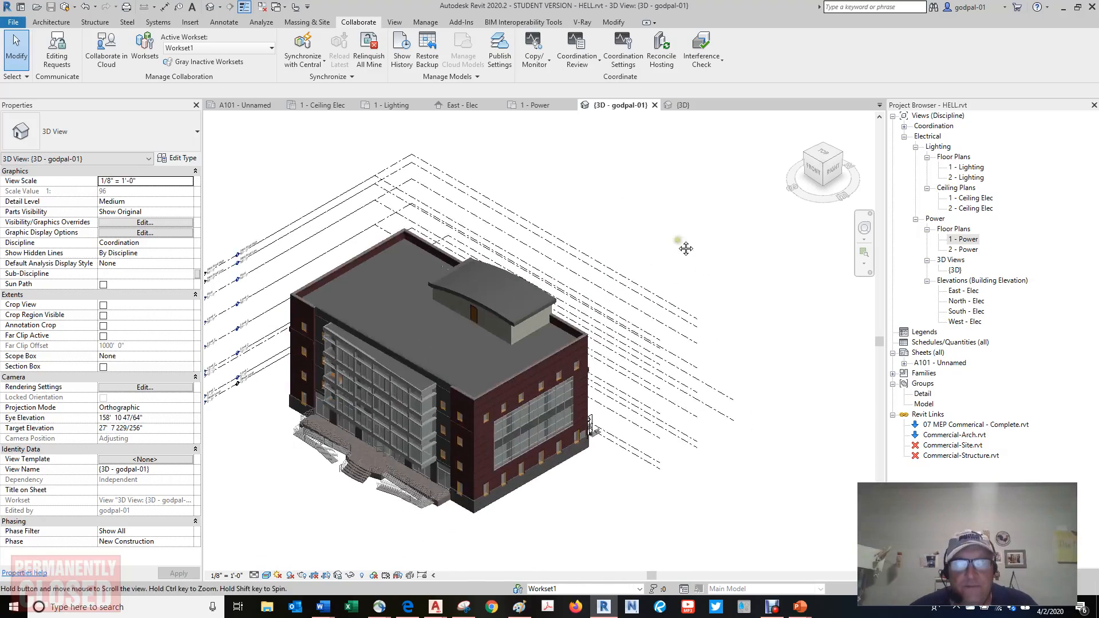
# Step: Start a new in-place mass with the name Mass 1 in the coordination 3D view
pyautogui.click(41, 23)
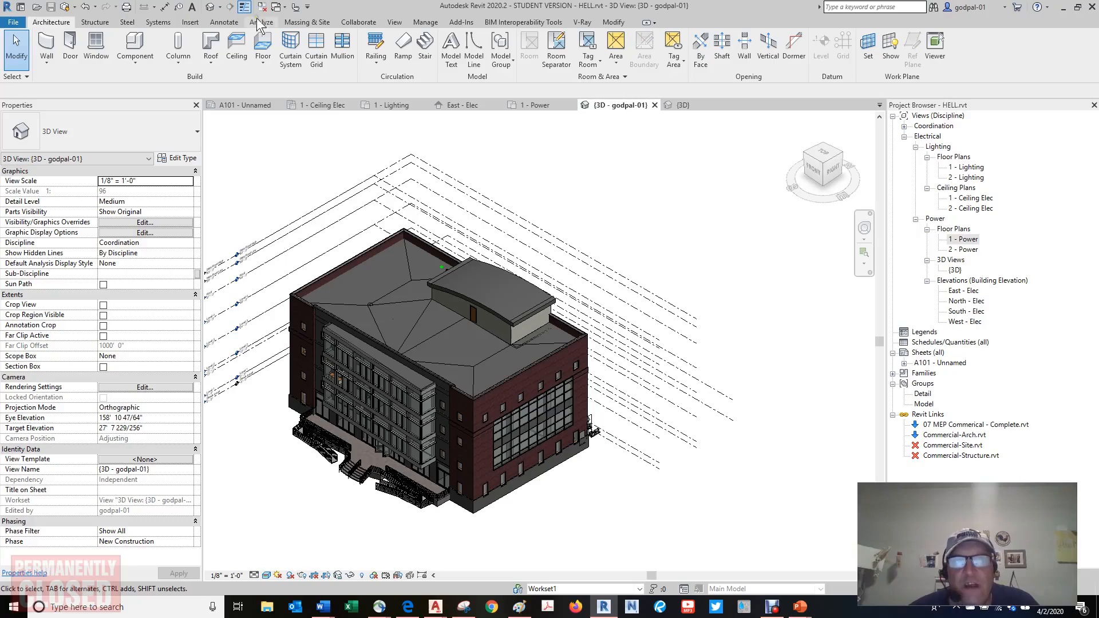
pyautogui.click(299, 23)
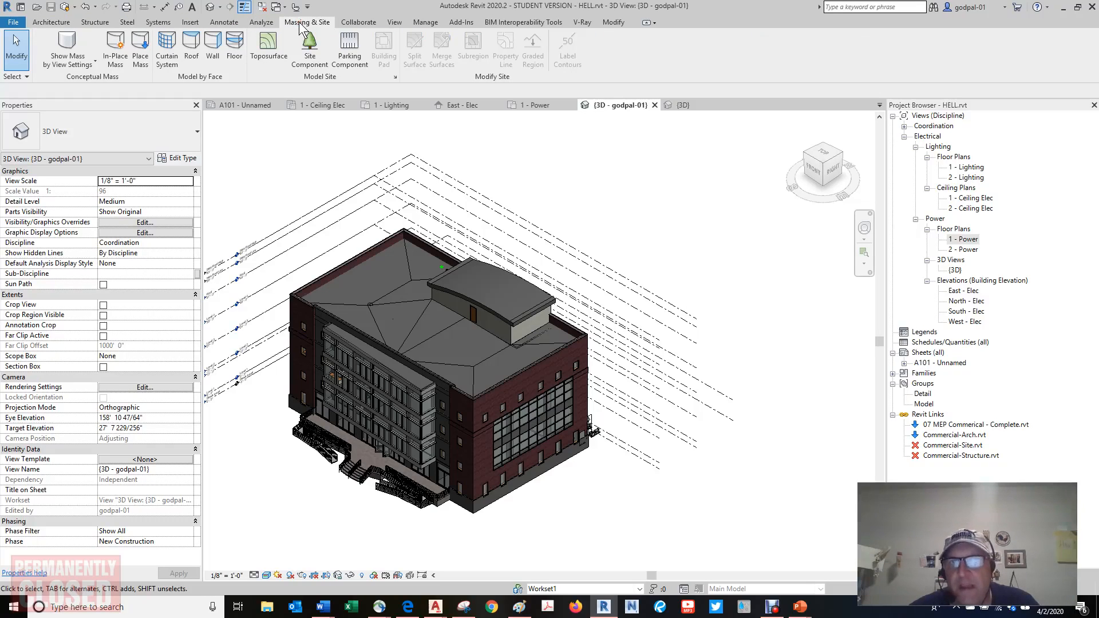
pyautogui.click(116, 60)
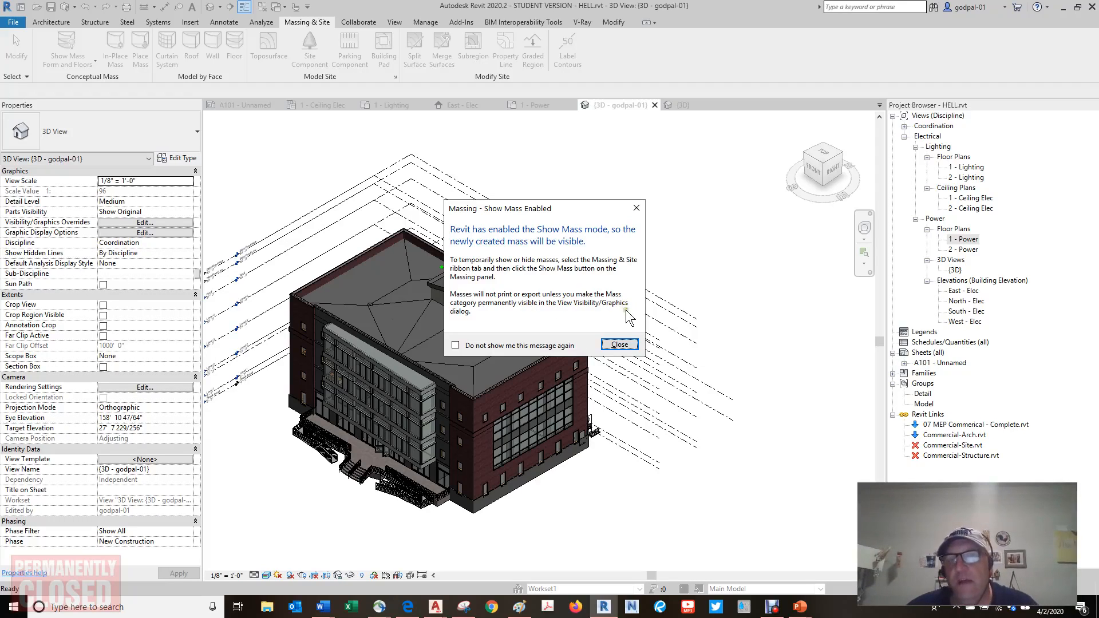
pyautogui.click(621, 345)
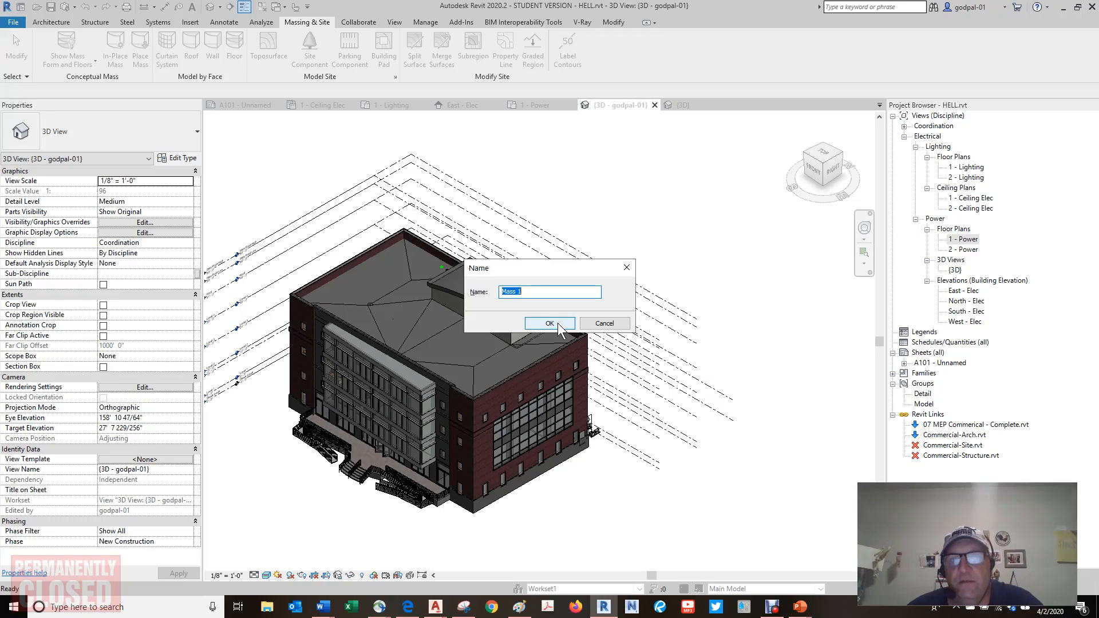
pyautogui.click(550, 322)
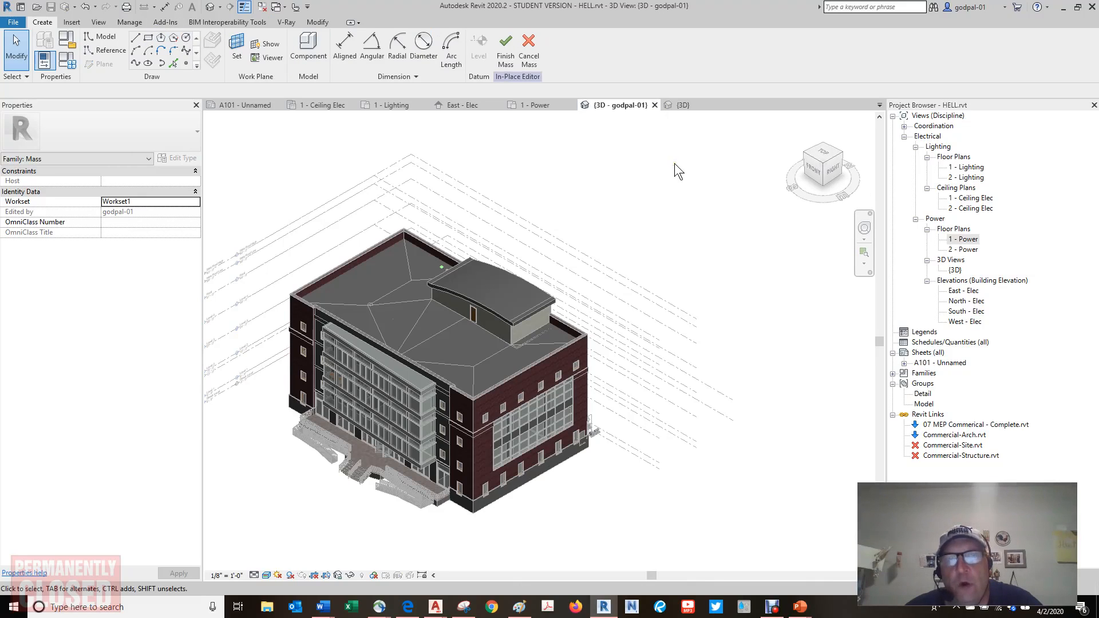
# Step: Draw a rectangle about 32' by 20' on Level 1 behind the building and create a solid form from it
pyautogui.click(147, 40)
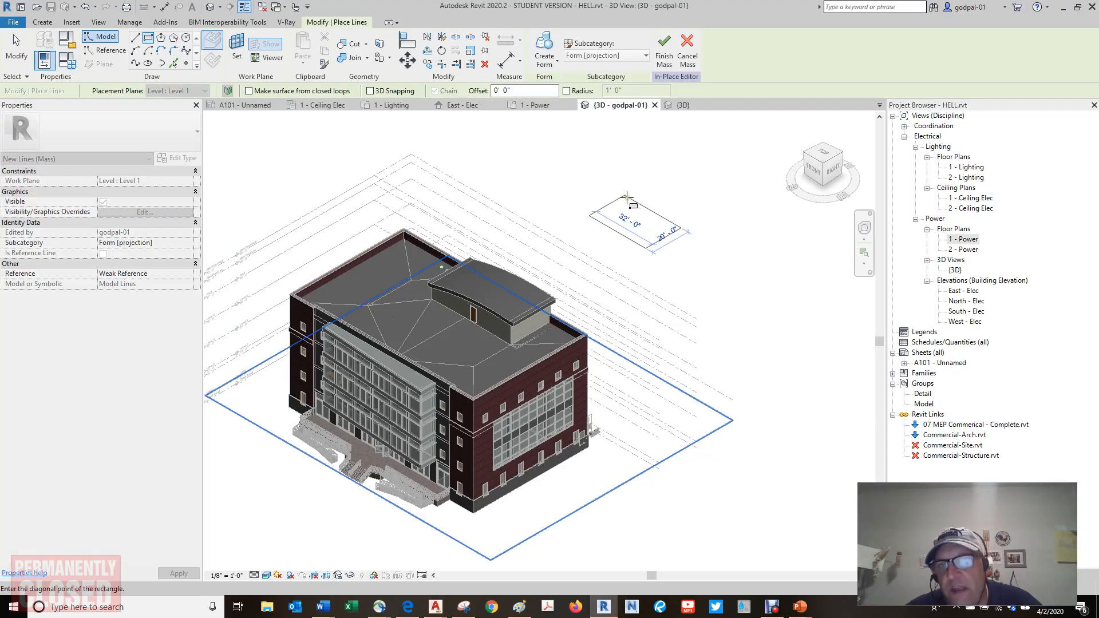
pyautogui.click(625, 196)
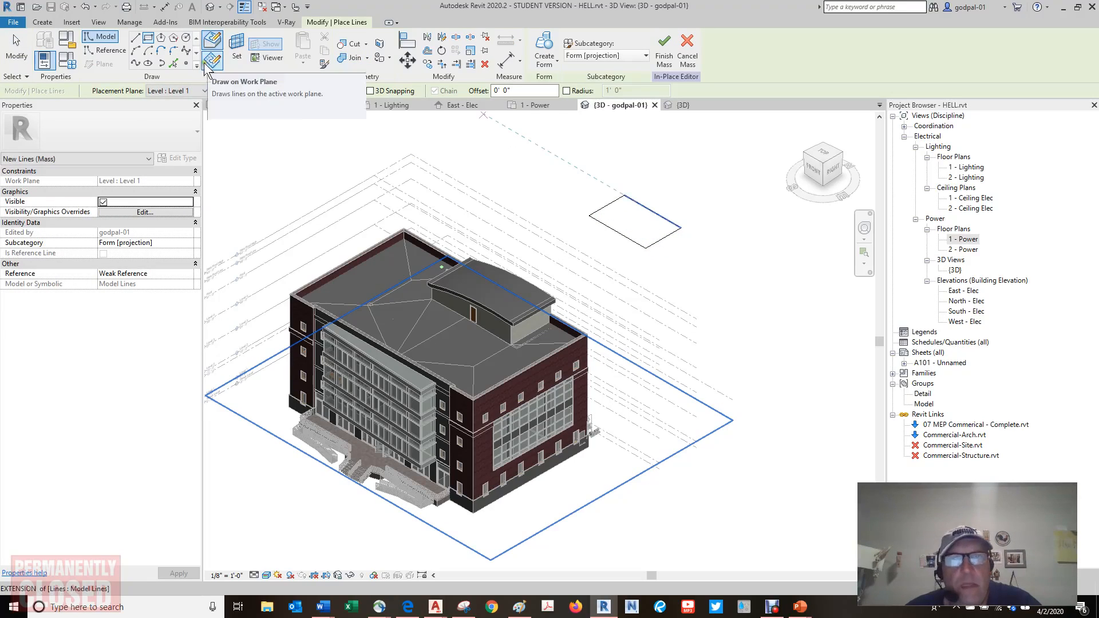
pyautogui.click(556, 60)
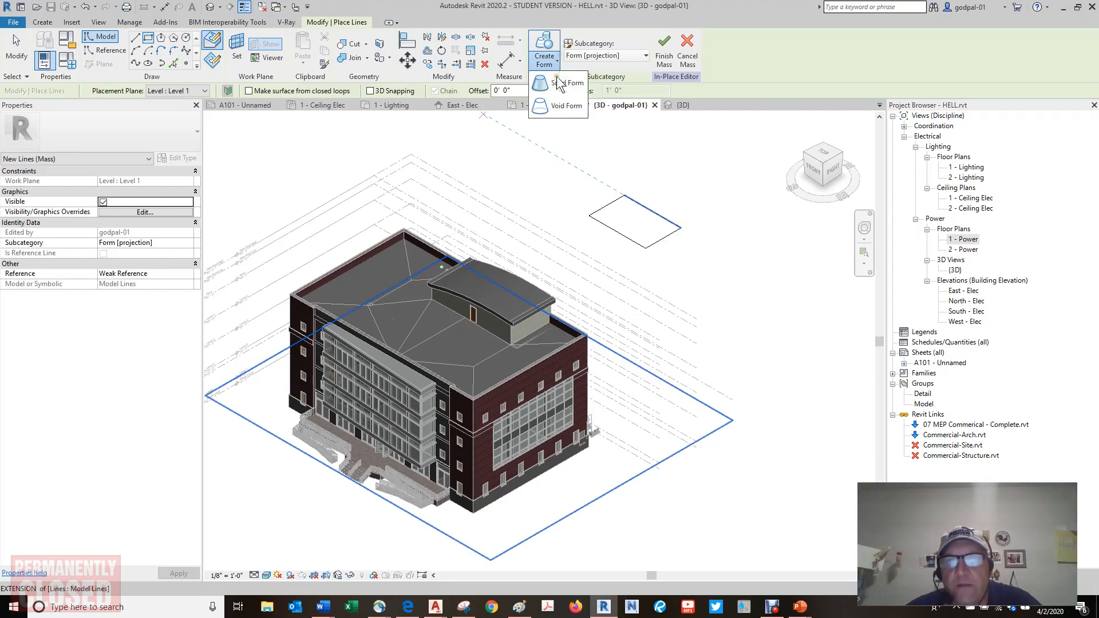
pyautogui.click(556, 83)
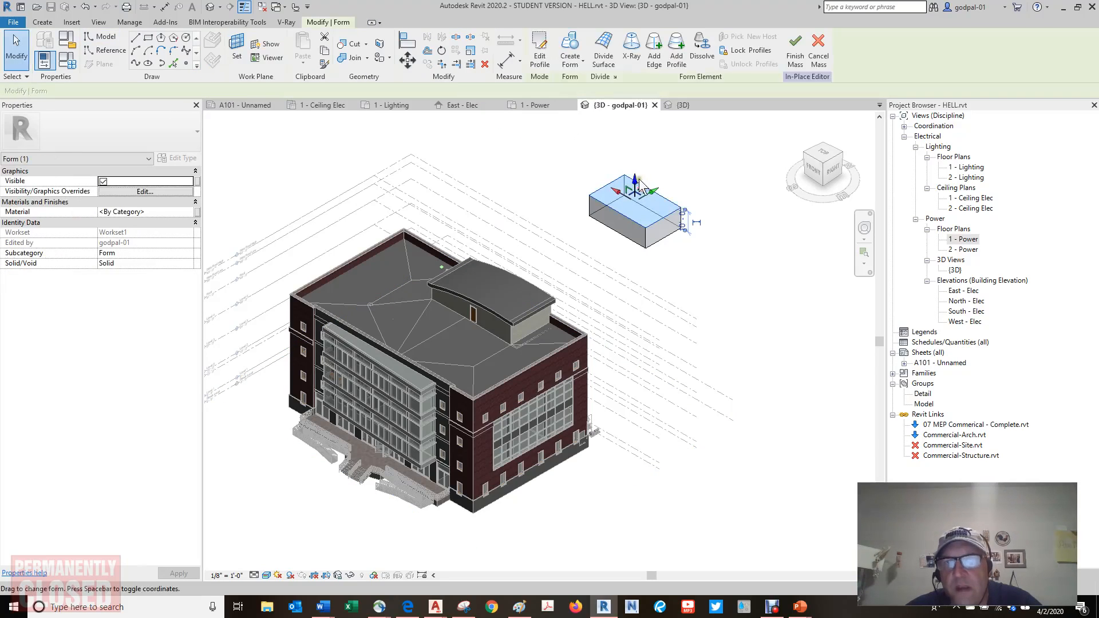
# Step: Raise the top face of the solid form to a height of about 22' and deselect it
pyautogui.moveTo(635, 180); pyautogui.dragTo(635, 159)
pyautogui.moveTo(635, 180)
pyautogui.mouseDown()
pyautogui.moveTo(633, 167)
pyautogui.moveTo(635, 179)
pyautogui.mouseUp()
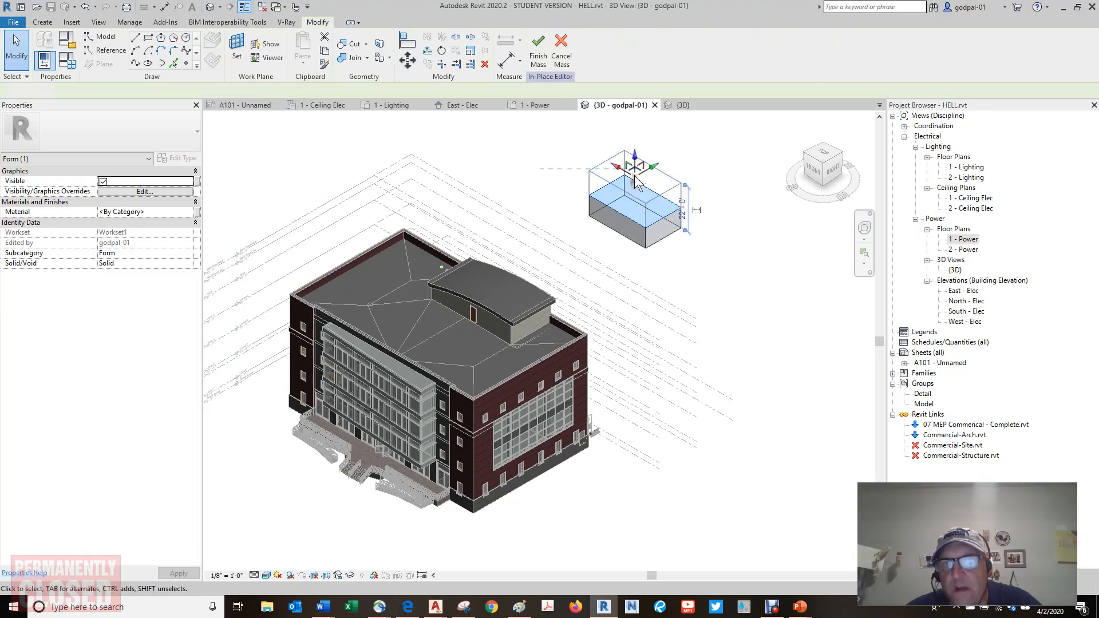
pyautogui.click(584, 129)
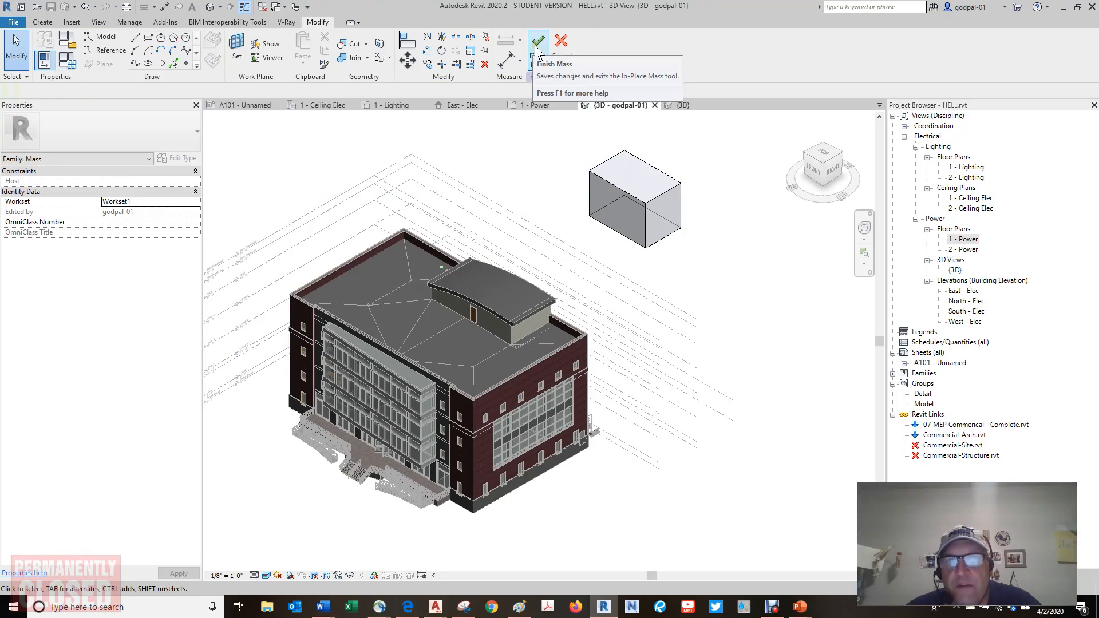
# Step: Move the upper edge of the form's right-hand face inward so that the face slopes, and deselect the edge
pyautogui.click(657, 204)
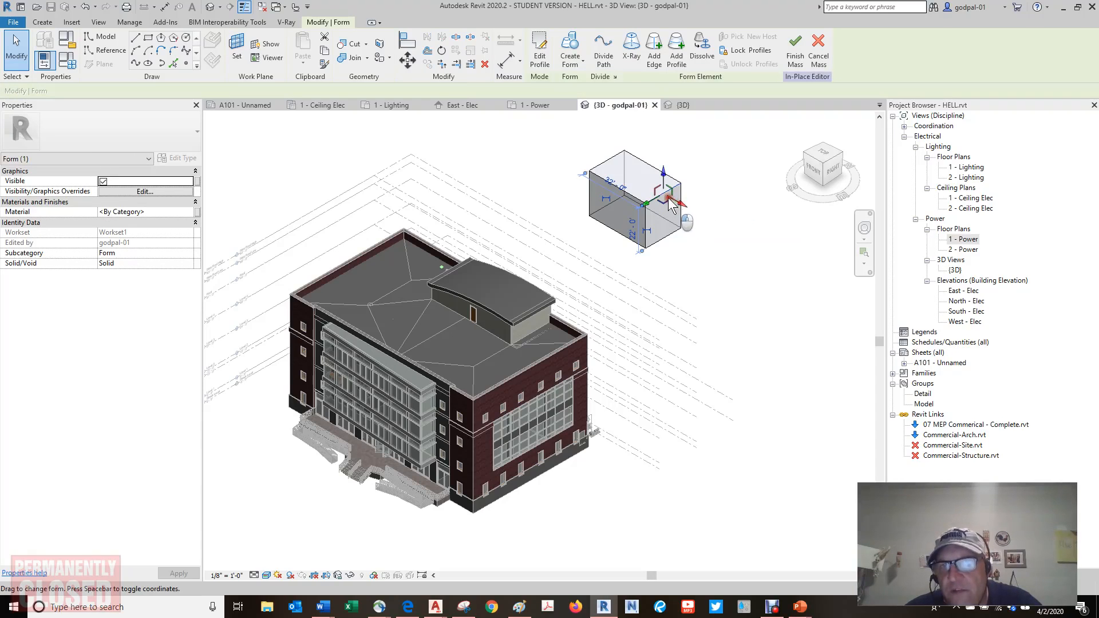
pyautogui.moveTo(668, 198); pyautogui.dragTo(652, 197)
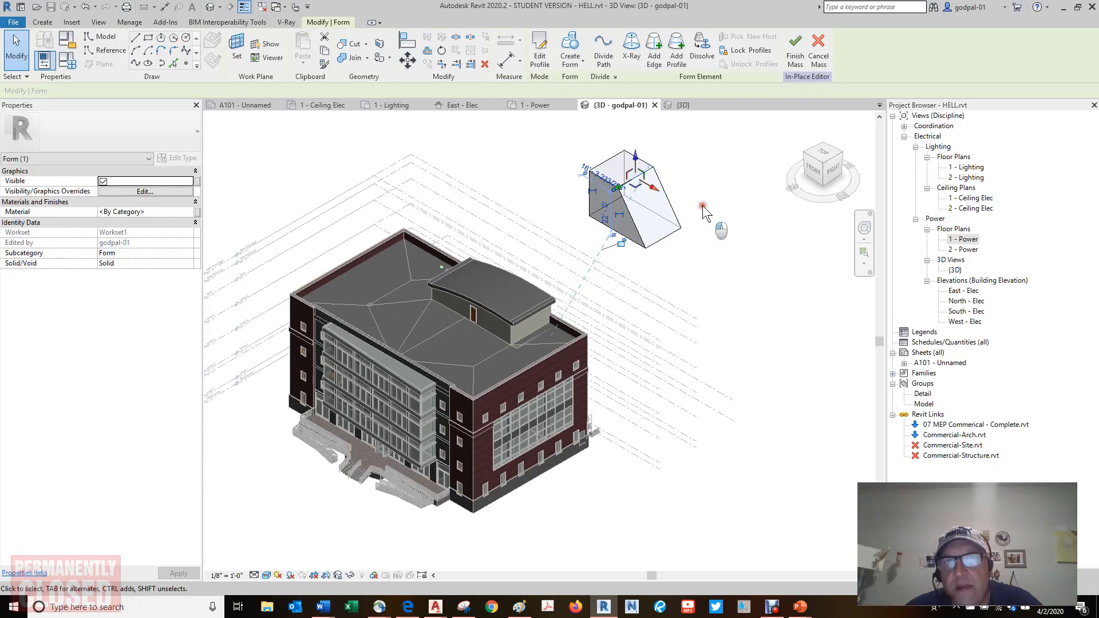
pyautogui.click(702, 205)
pyautogui.click(665, 194)
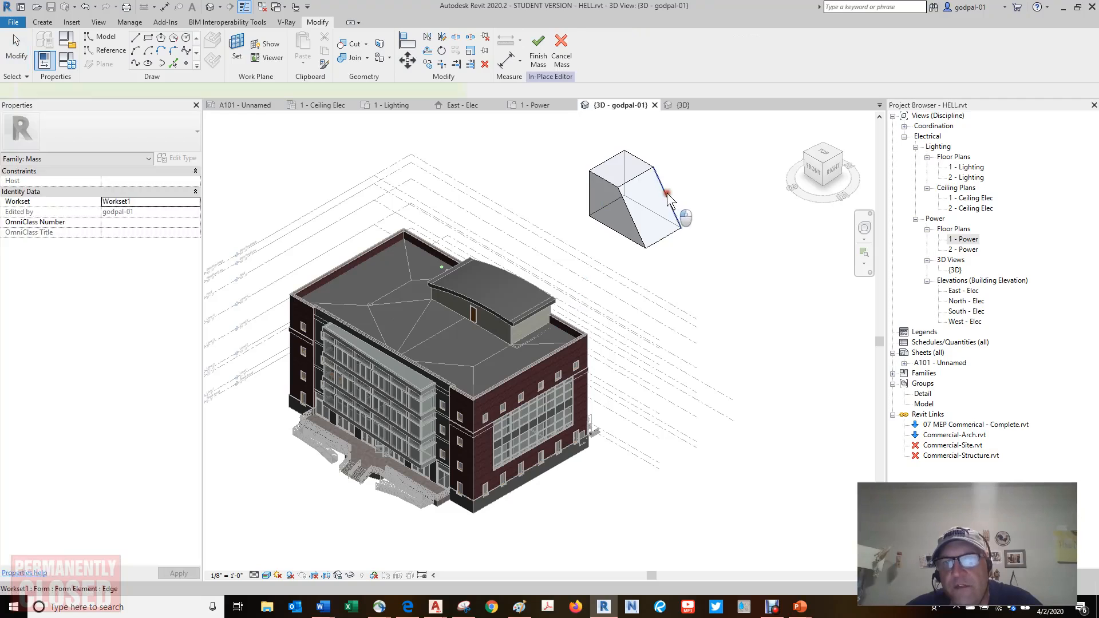
pyautogui.press('Escape')
# Step: Select the whole form, divide all its surfaces into grids with X-Ray on, and finish the in-place mass
pyautogui.moveTo(653, 216); pyautogui.dragTo(644, 263, button='middle')
pyautogui.moveTo(555, 177); pyautogui.dragTo(685, 308)
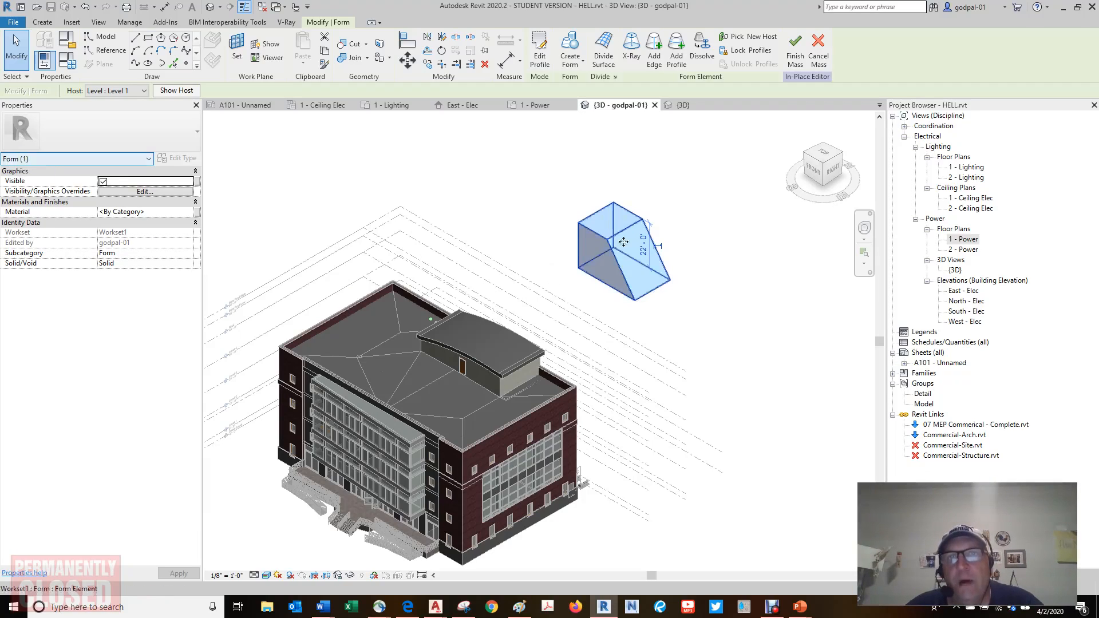
pyautogui.click(631, 49)
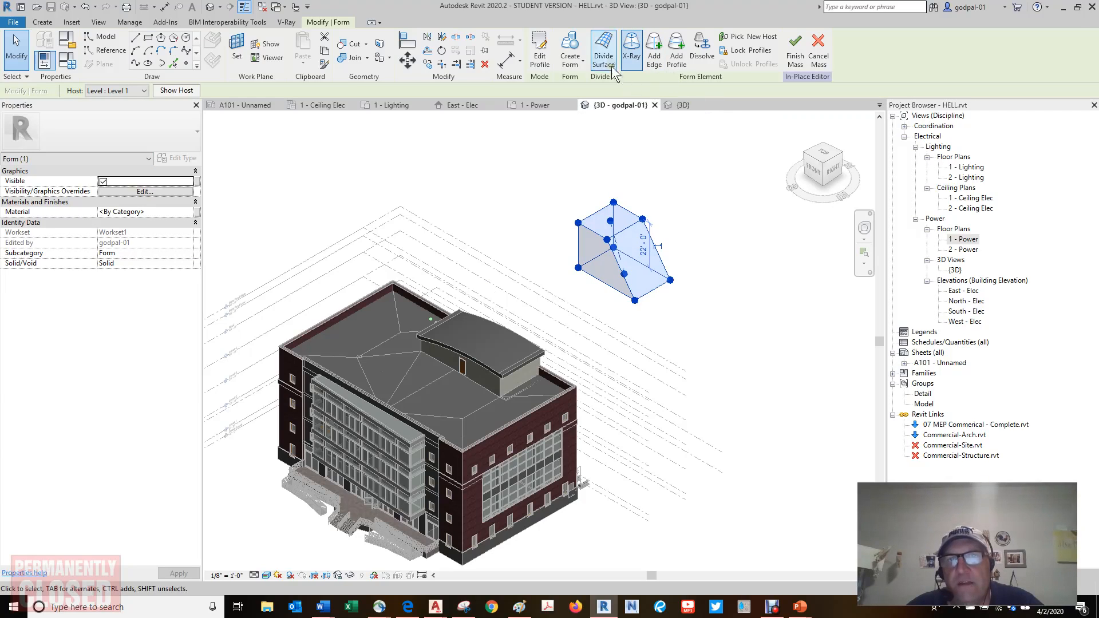
pyautogui.click(603, 52)
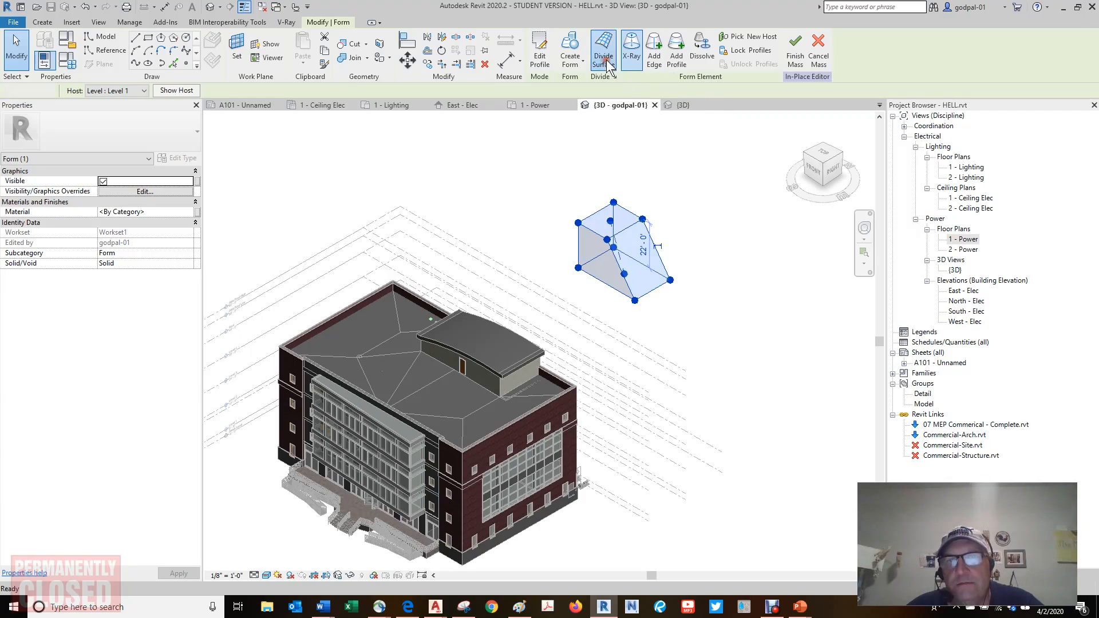
pyautogui.click(620, 232)
pyautogui.click(651, 292)
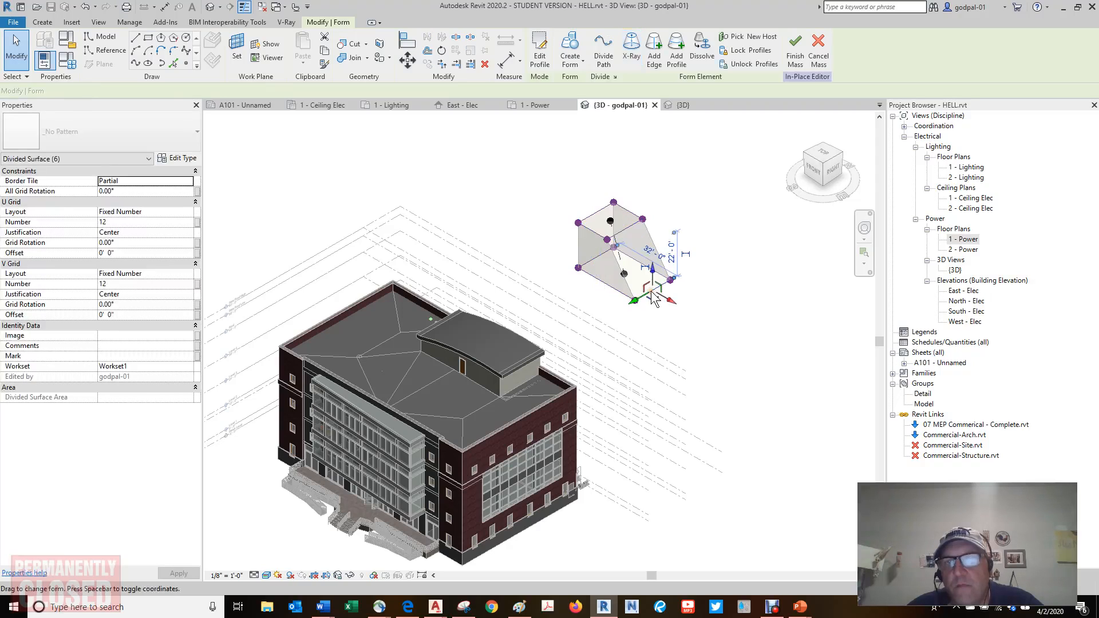
pyautogui.click(795, 51)
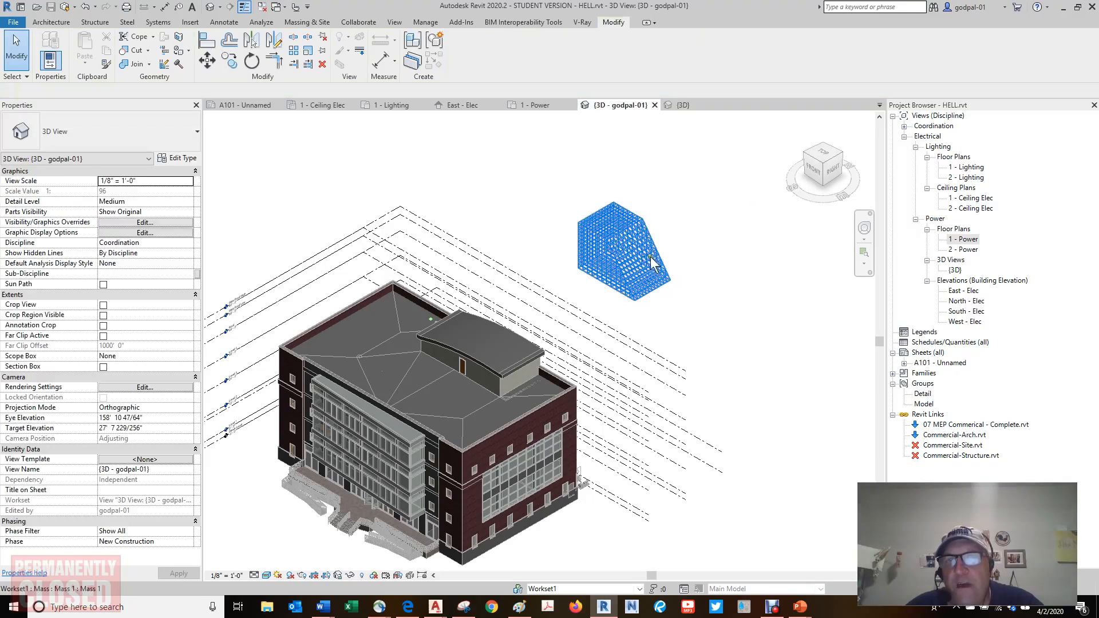
# Step: Examine the divided-surface grids of the in-place mass up close and select the mass to review its properties
pyautogui.scroll(2, 644, 252)
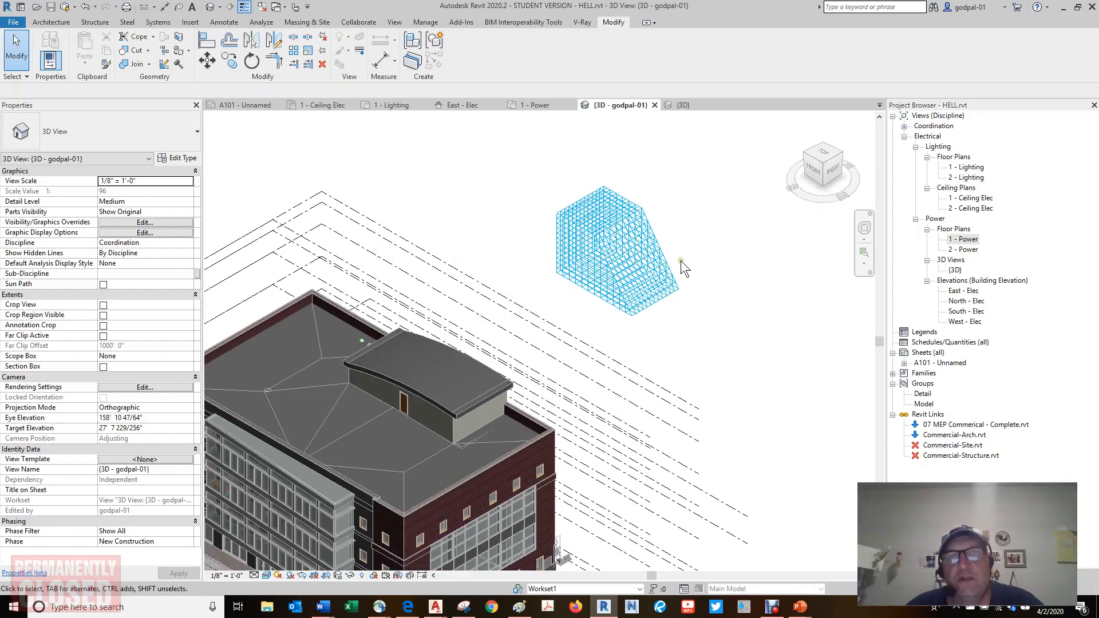
pyautogui.scroll(2, 693, 262)
pyautogui.moveTo(694, 262); pyautogui.dragTo(691, 273, button='middle')
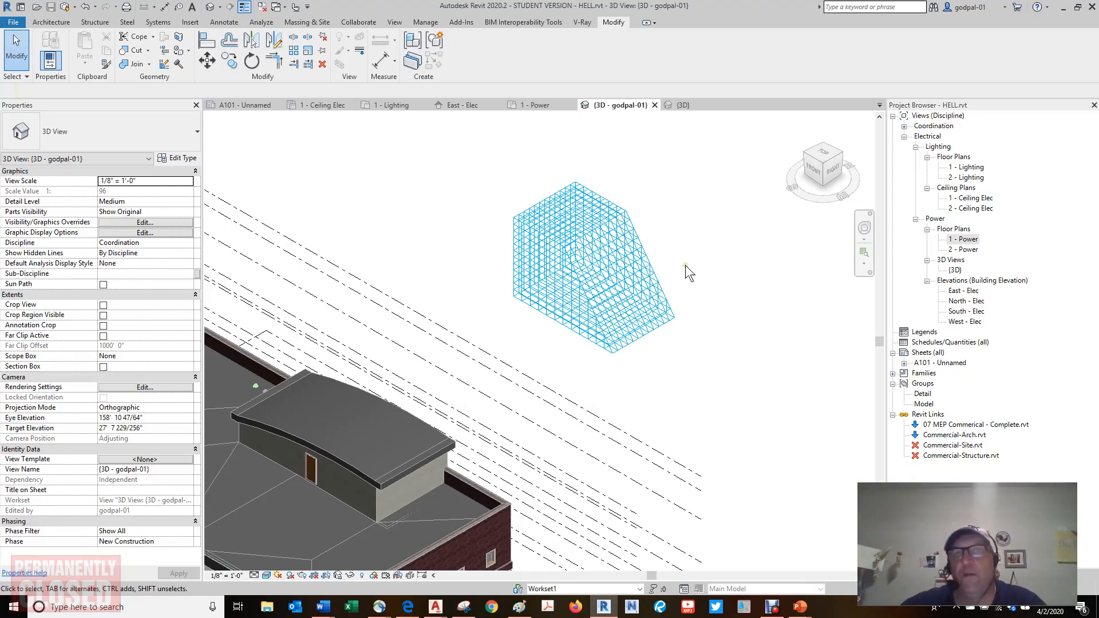
pyautogui.scroll(1, 682, 266)
pyautogui.scroll(1, 674, 269)
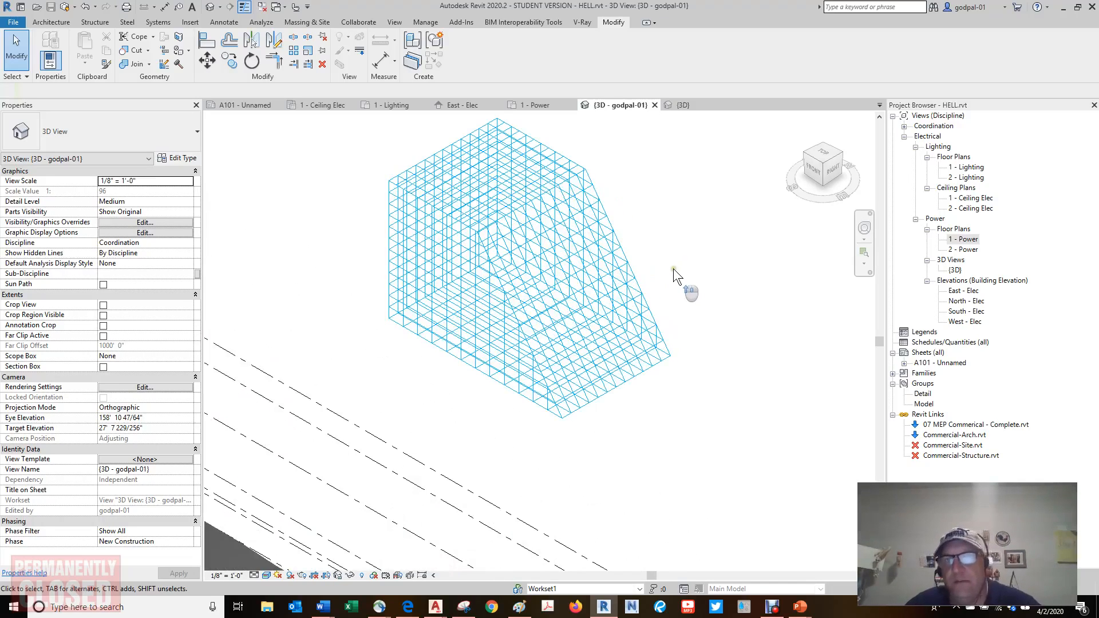
pyautogui.moveTo(663, 262); pyautogui.dragTo(694, 298, button='middle')
pyautogui.scroll(2, 698, 302)
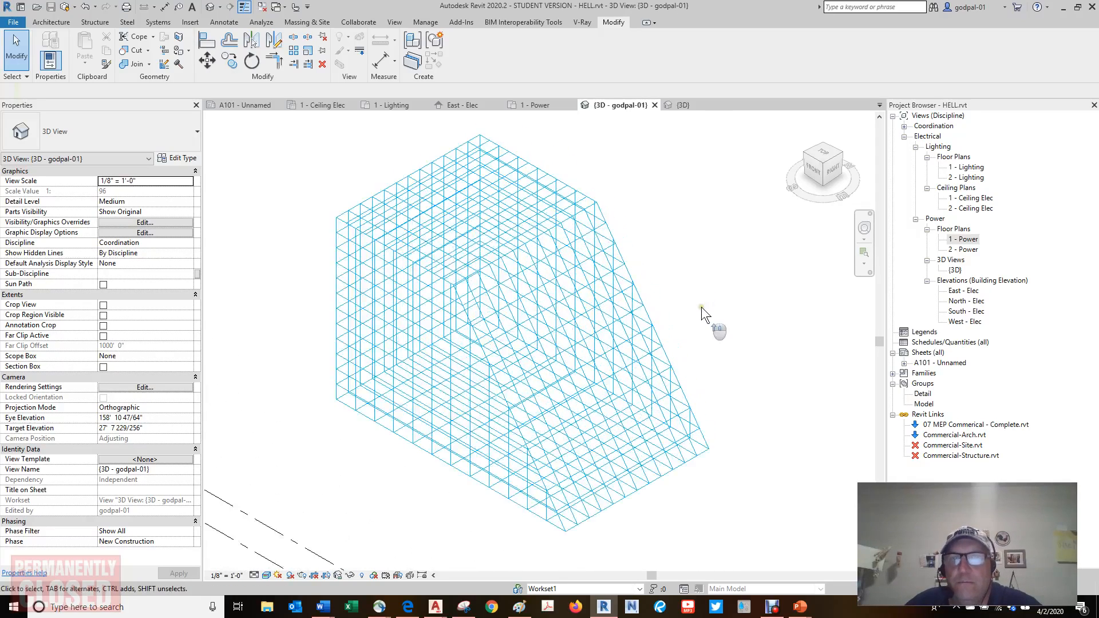
pyautogui.moveTo(703, 301); pyautogui.dragTo(709, 293, button='middle')
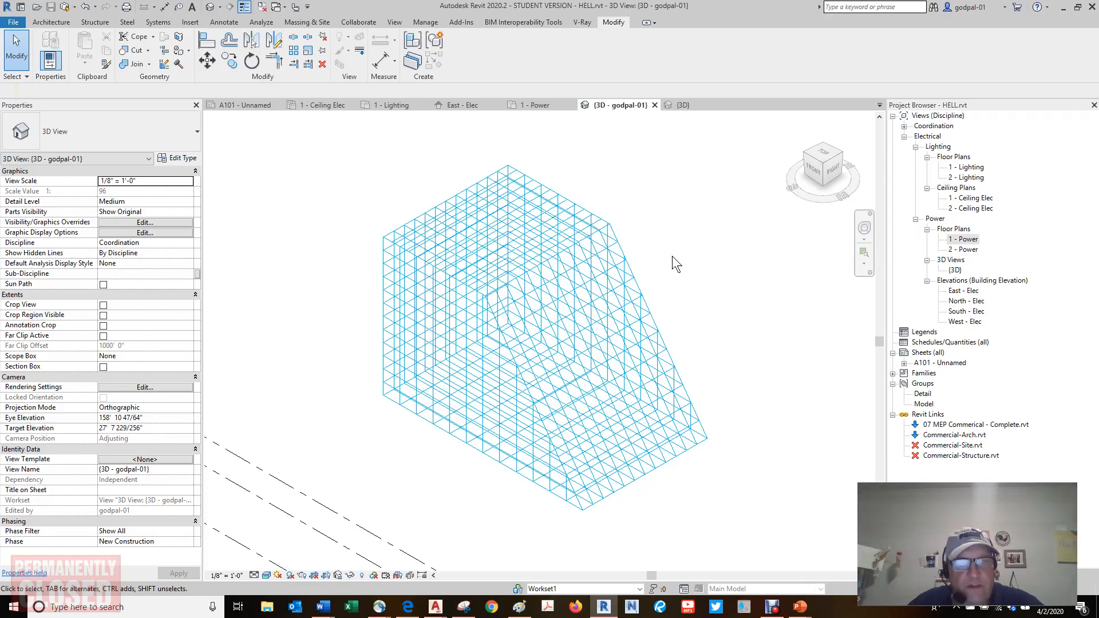
pyautogui.moveTo(697, 267); pyautogui.dragTo(689, 276, button='middle')
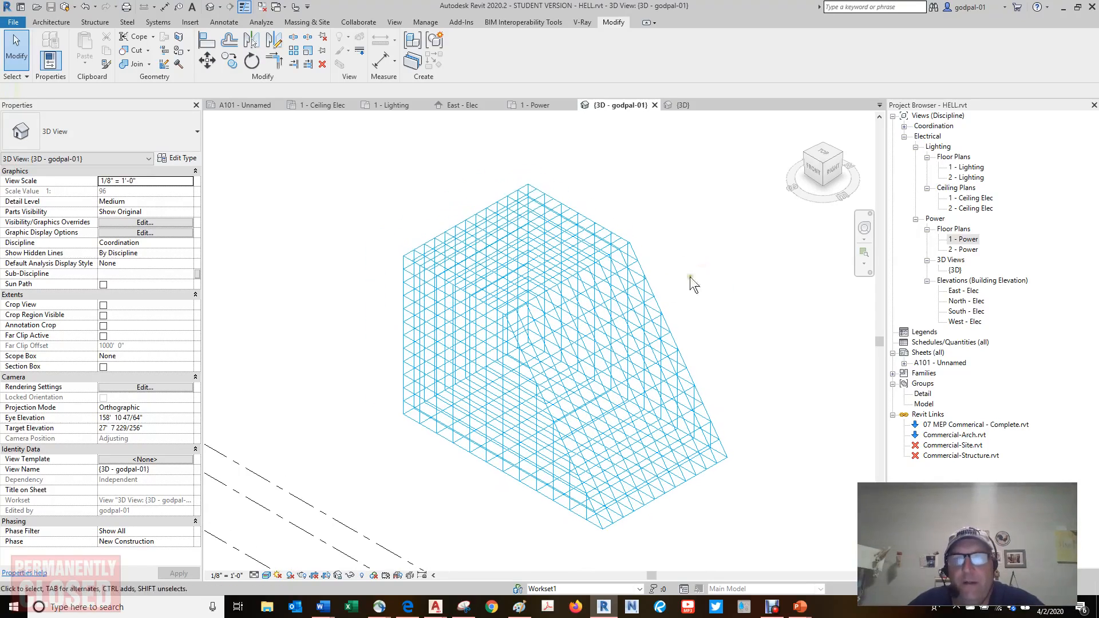
pyautogui.click(648, 293)
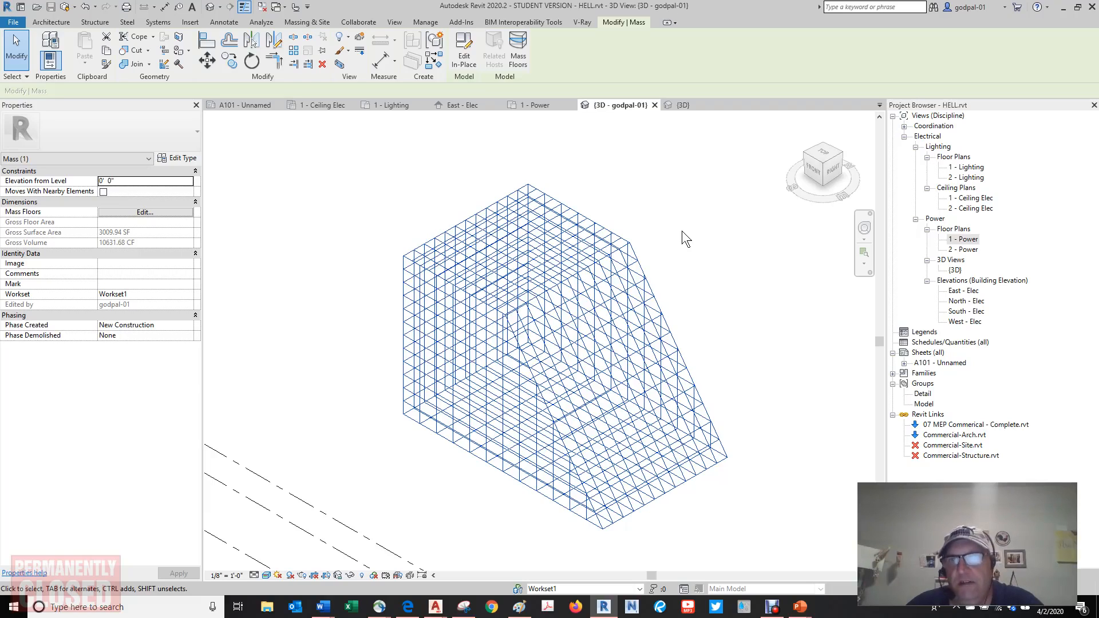
pyautogui.moveTo(687, 238)
pyautogui.mouseDown(button='middle')
pyautogui.moveTo(704, 216)
pyautogui.moveTo(685, 233)
pyautogui.mouseUp(button='middle')
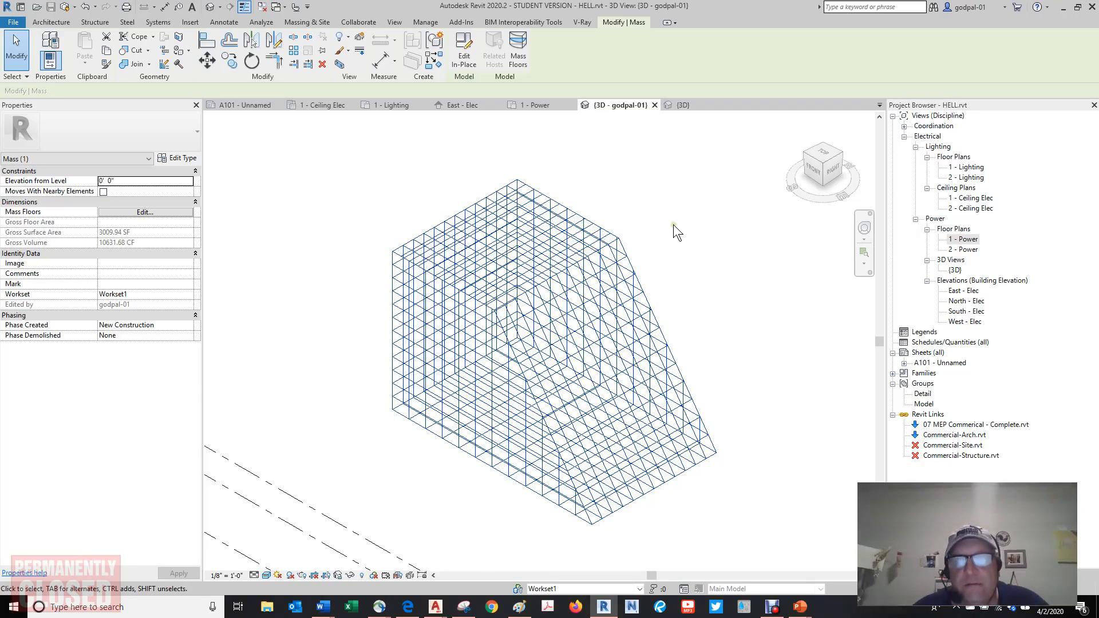
# Step: Show the active work plane in the 3D view and select its grid to examine its extent around the building
pyautogui.click(57, 22)
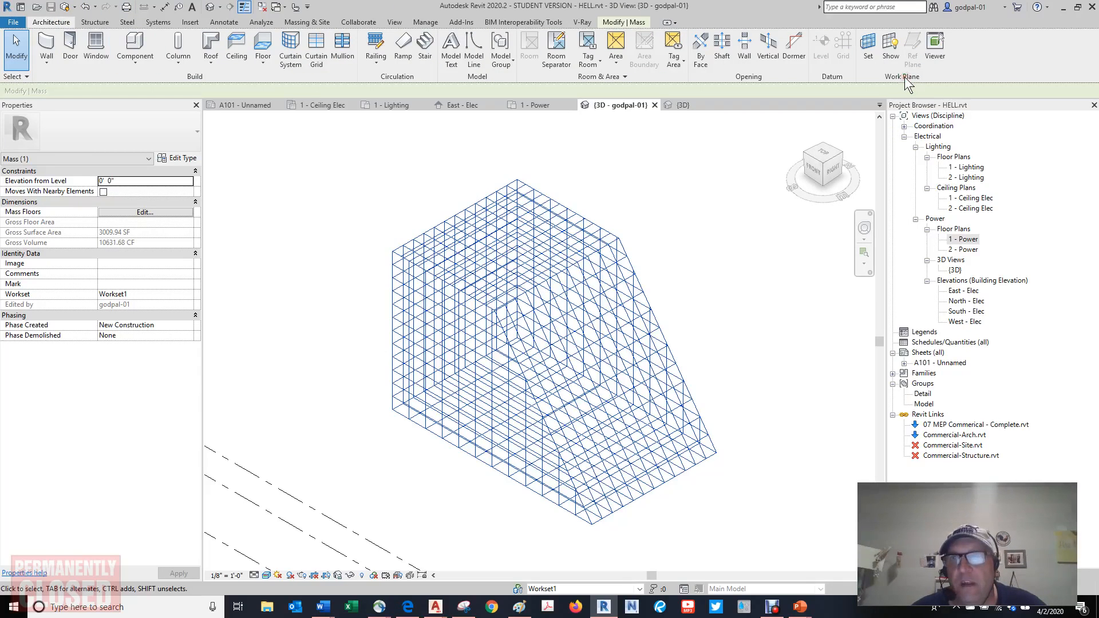
pyautogui.click(889, 46)
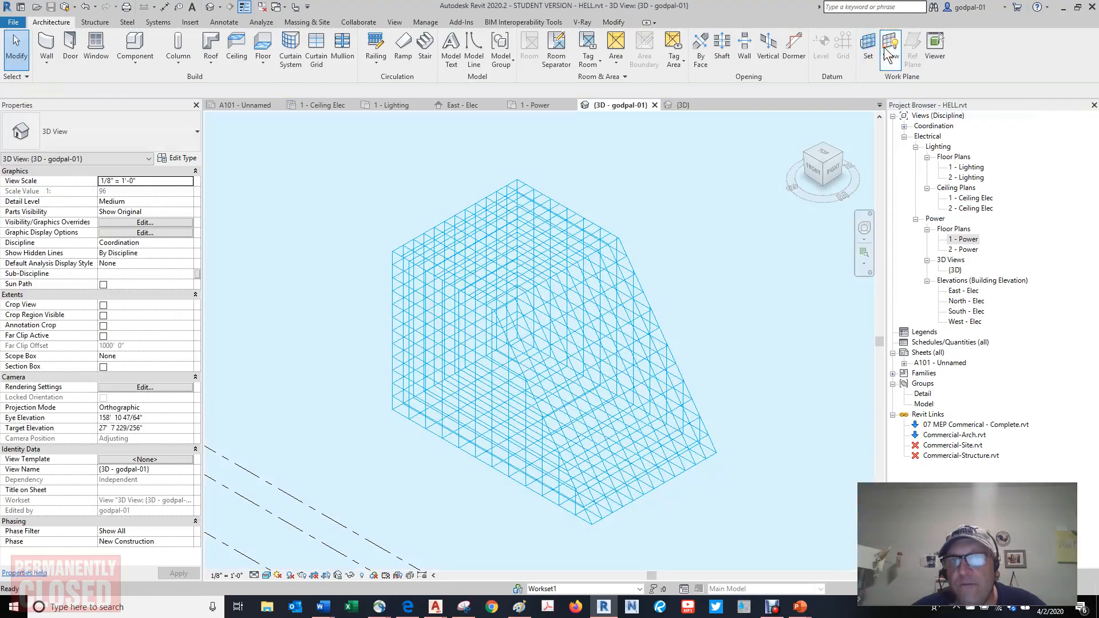
pyautogui.scroll(-2, 679, 188)
pyautogui.scroll(-8, 676, 206)
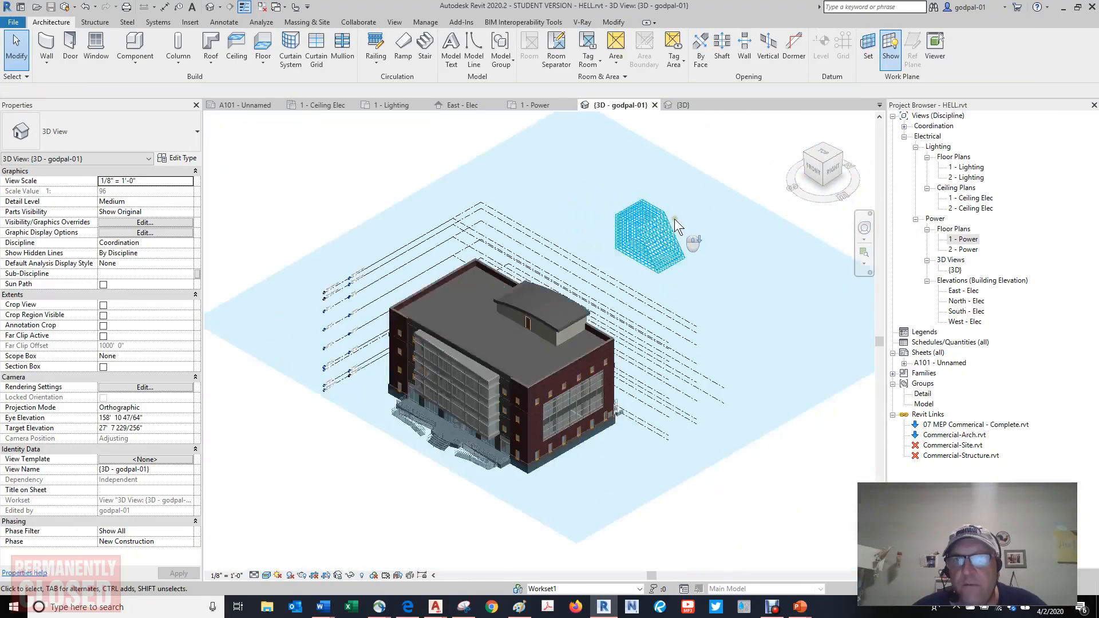
pyautogui.moveTo(702, 225); pyautogui.dragTo(678, 251, button='middle')
pyautogui.keyDown('shift'); pyautogui.moveTo(630, 284); pyautogui.dragTo(631, 376, button='middle'); pyautogui.keyUp('shift')
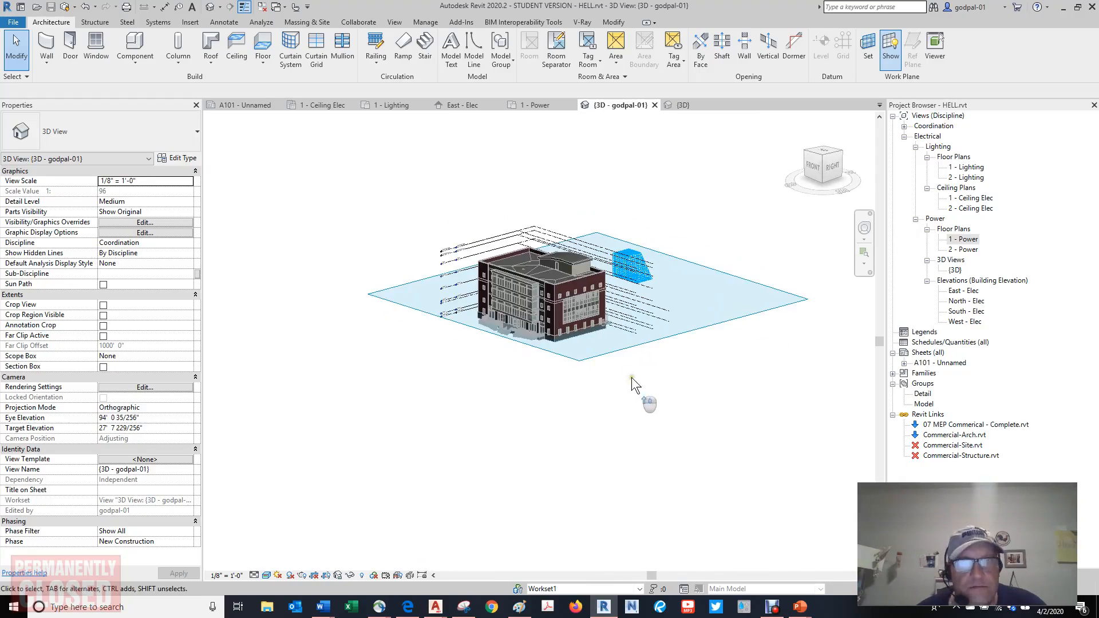
pyautogui.click(627, 345)
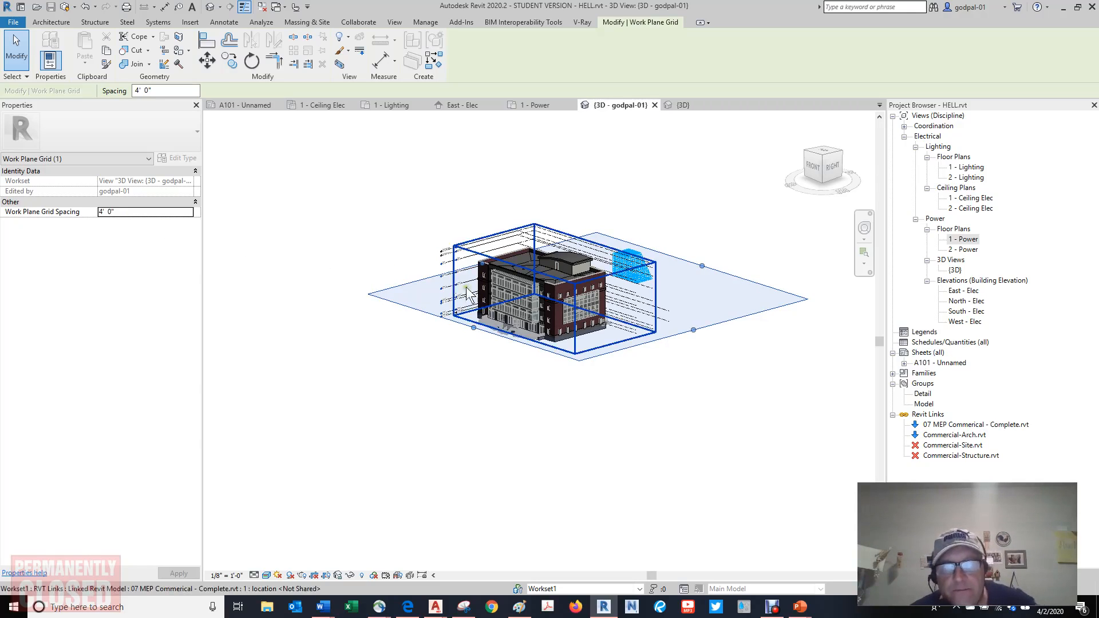
pyautogui.keyDown('shift'); pyautogui.moveTo(494, 365); pyautogui.dragTo(497, 372, button='middle'); pyautogui.keyUp('shift')
pyautogui.scroll(3, 496, 368)
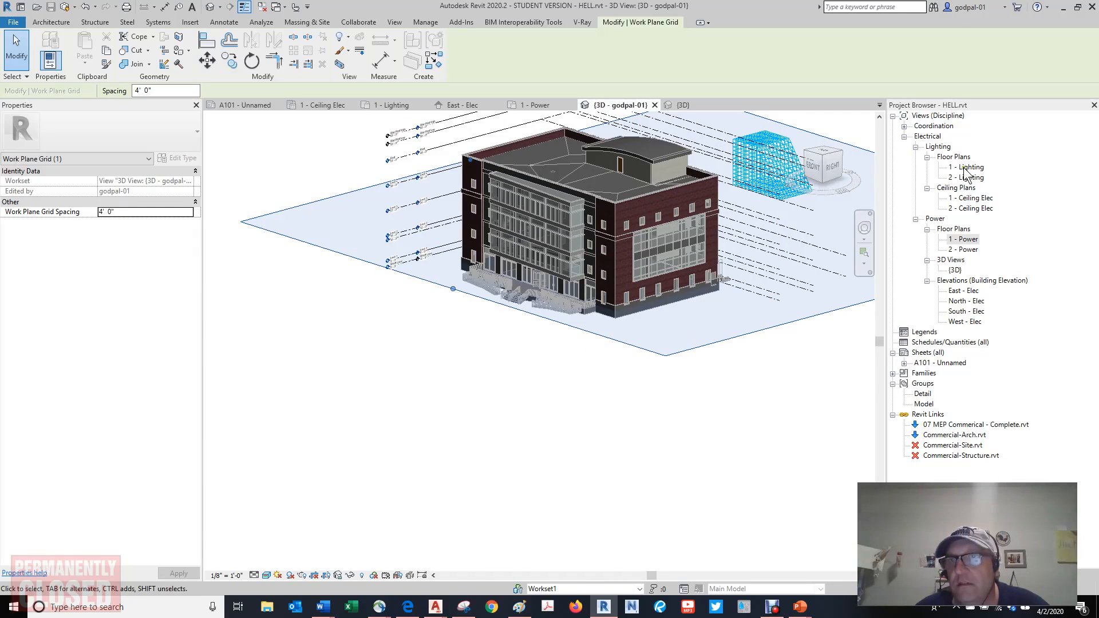
# Step: Open the 1 - Power floor plan, examine the work plane's extent around the building and mass, and hide the plane
pyautogui.doubleClick(968, 239)
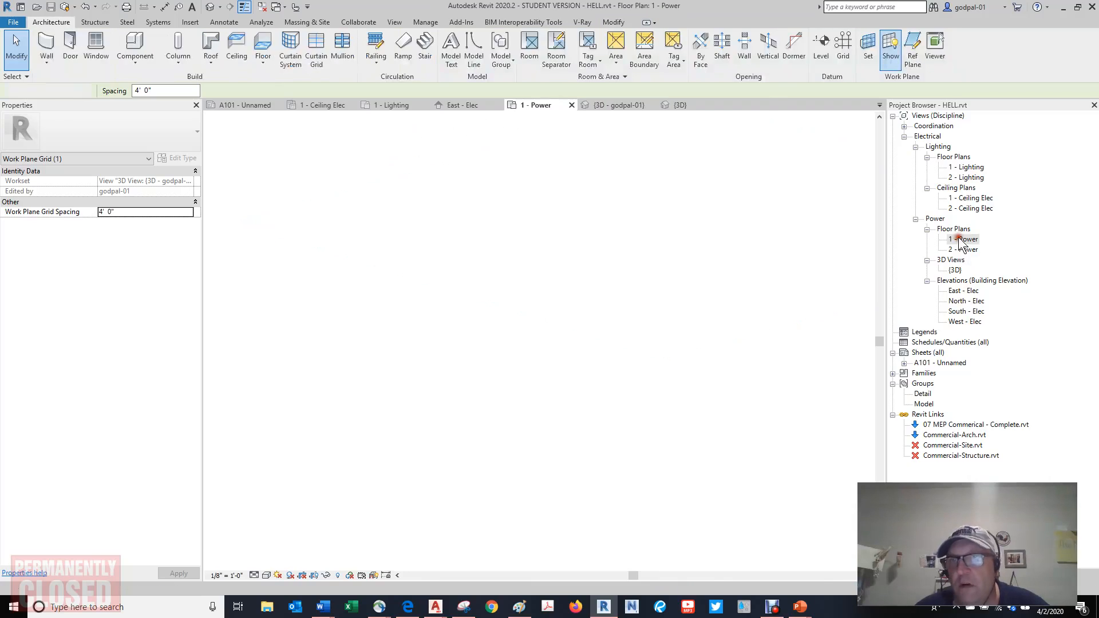
pyautogui.scroll(-5, 670, 213)
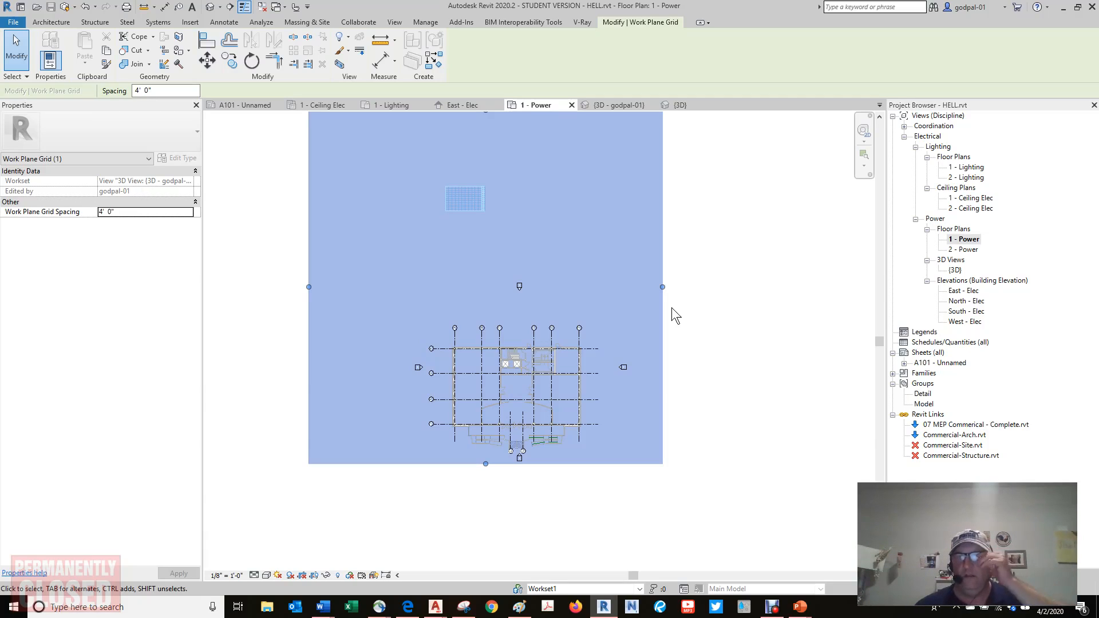
pyautogui.scroll(-3, 716, 280)
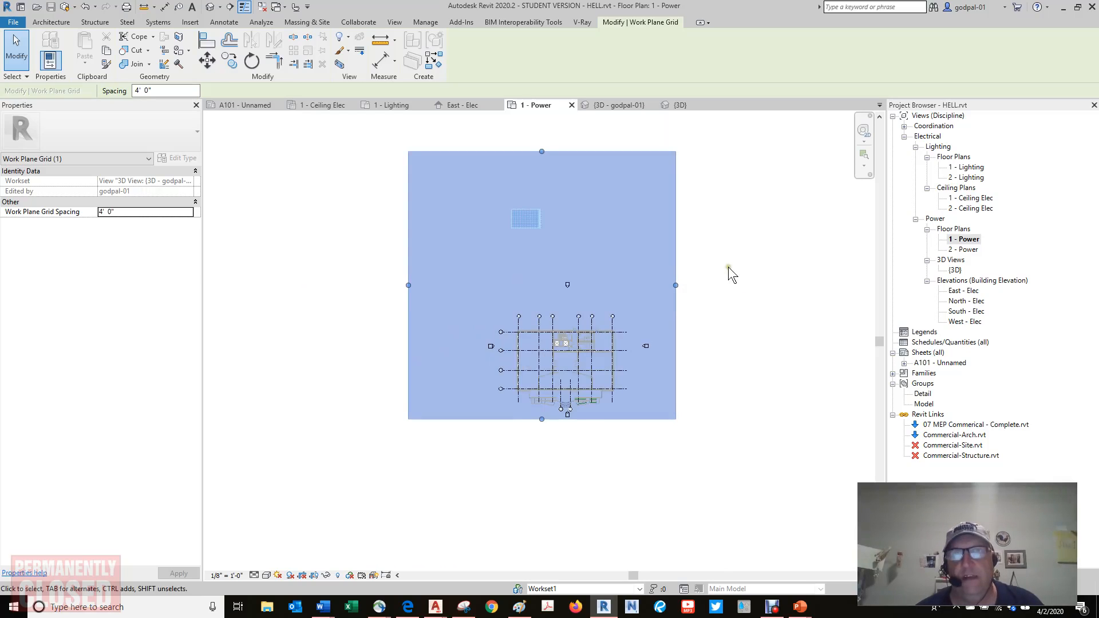
pyautogui.click(720, 309)
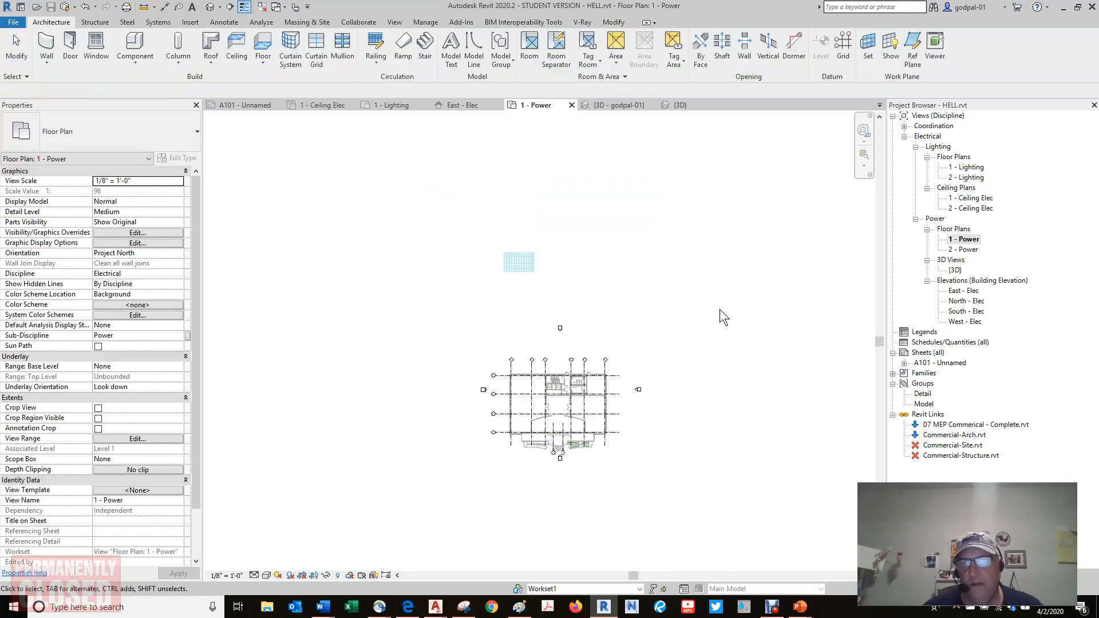
pyautogui.scroll(1, 518, 256)
pyautogui.scroll(1, 521, 264)
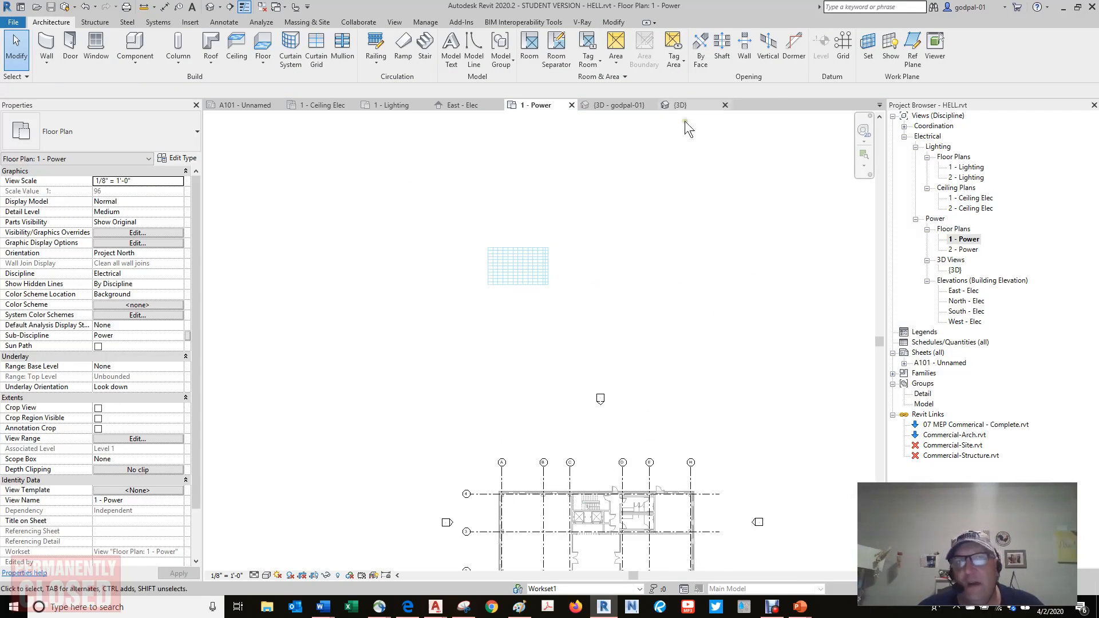
# Step: Open the electrical {3D} view and preview the current Level 1 work plane from the work plane settings
pyautogui.click(954, 271)
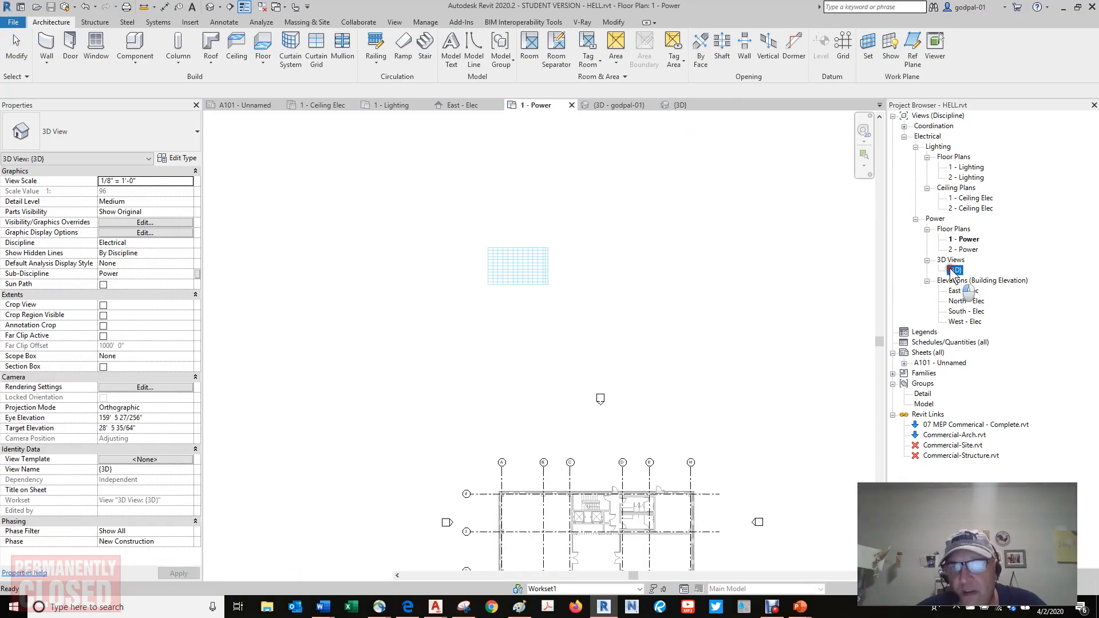
pyautogui.doubleClick(954, 270)
pyautogui.scroll(3, 644, 287)
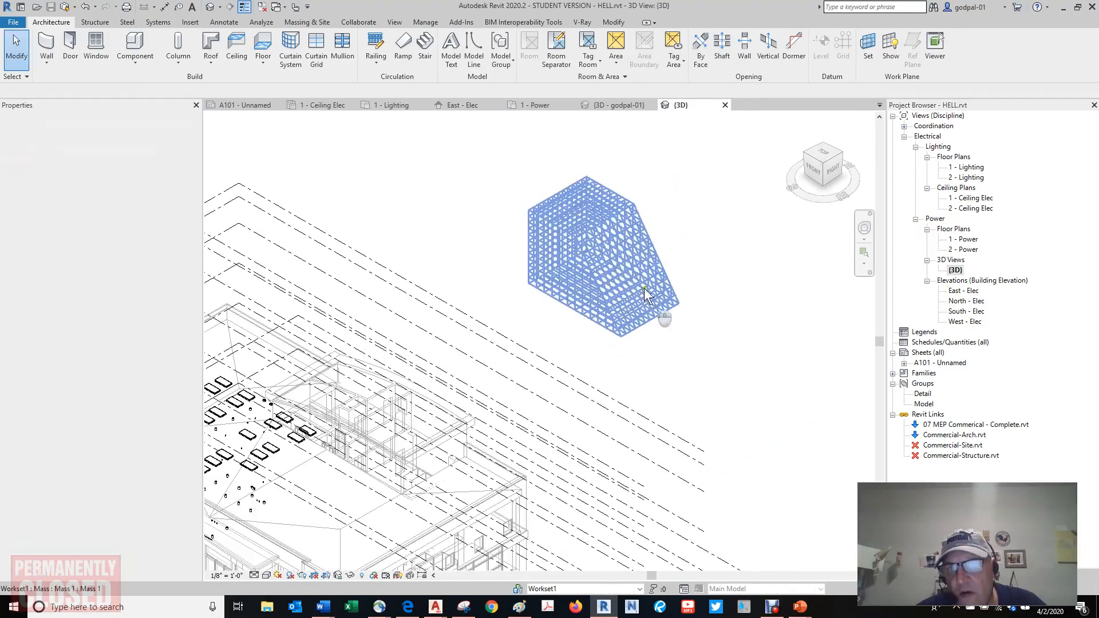
pyautogui.click(874, 53)
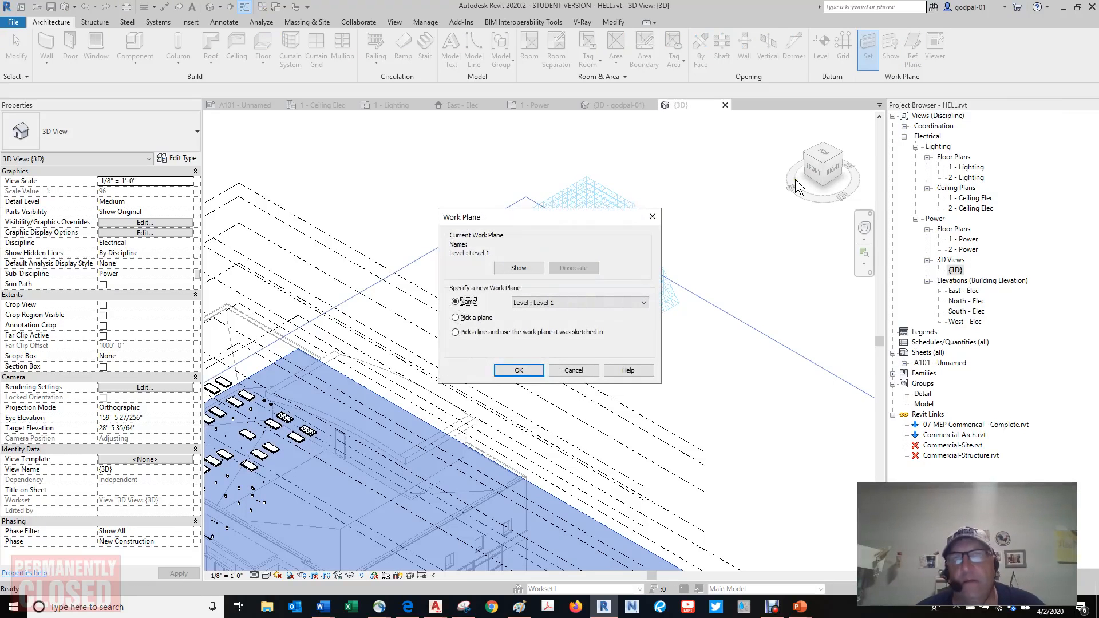
pyautogui.moveTo(558, 218); pyautogui.dragTo(364, 155)
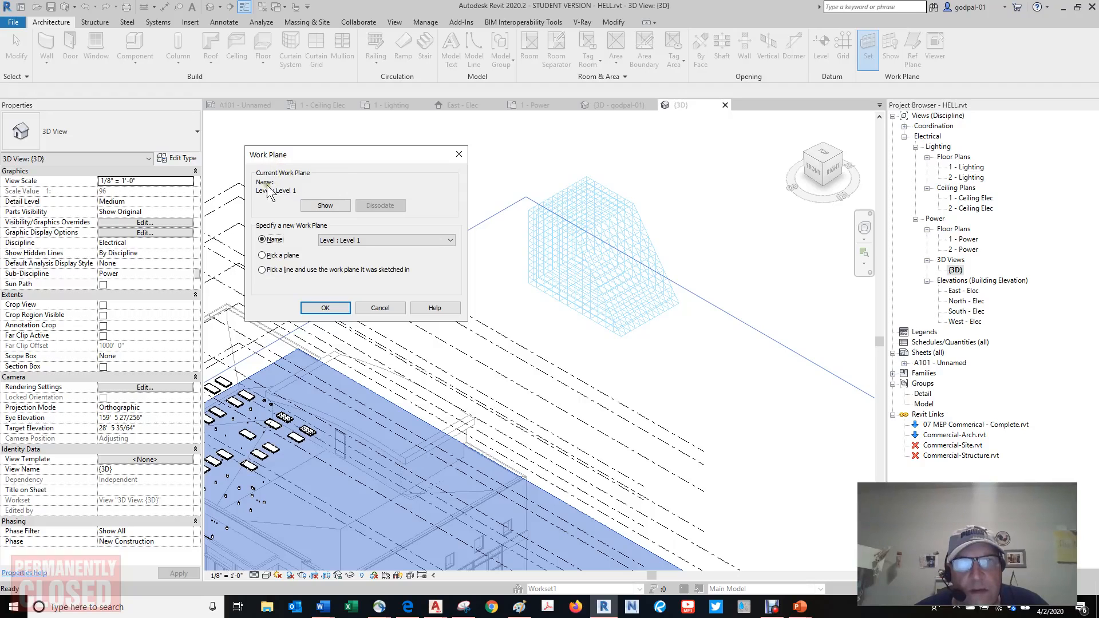
pyautogui.click(325, 205)
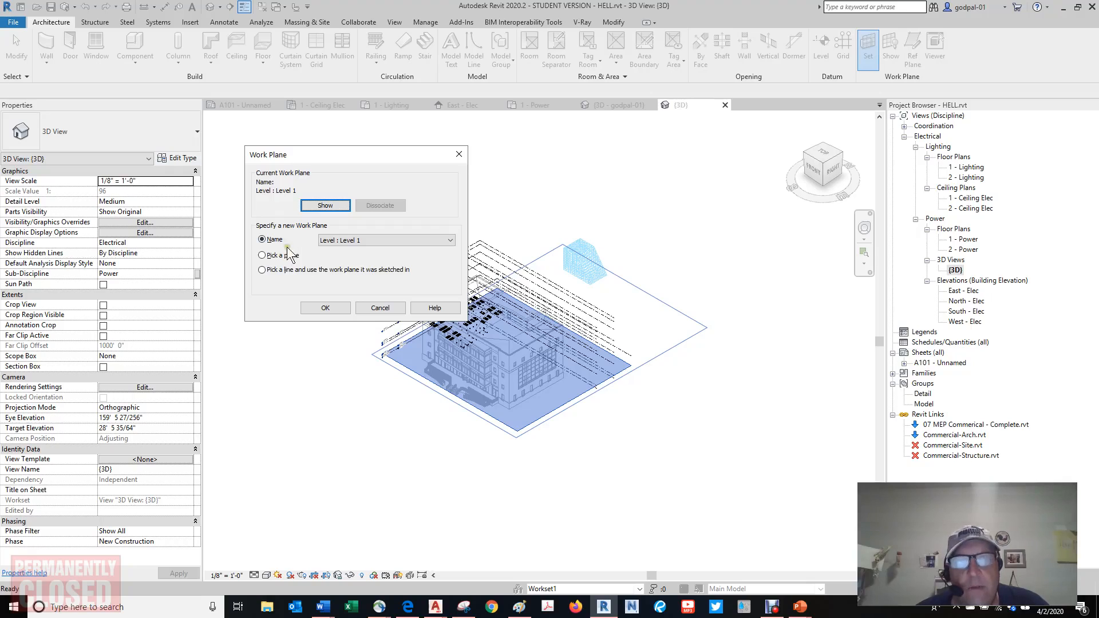
# Step: Set a new work plane with the Pick a plane option, using the sloped face of the mass
pyautogui.click(340, 241)
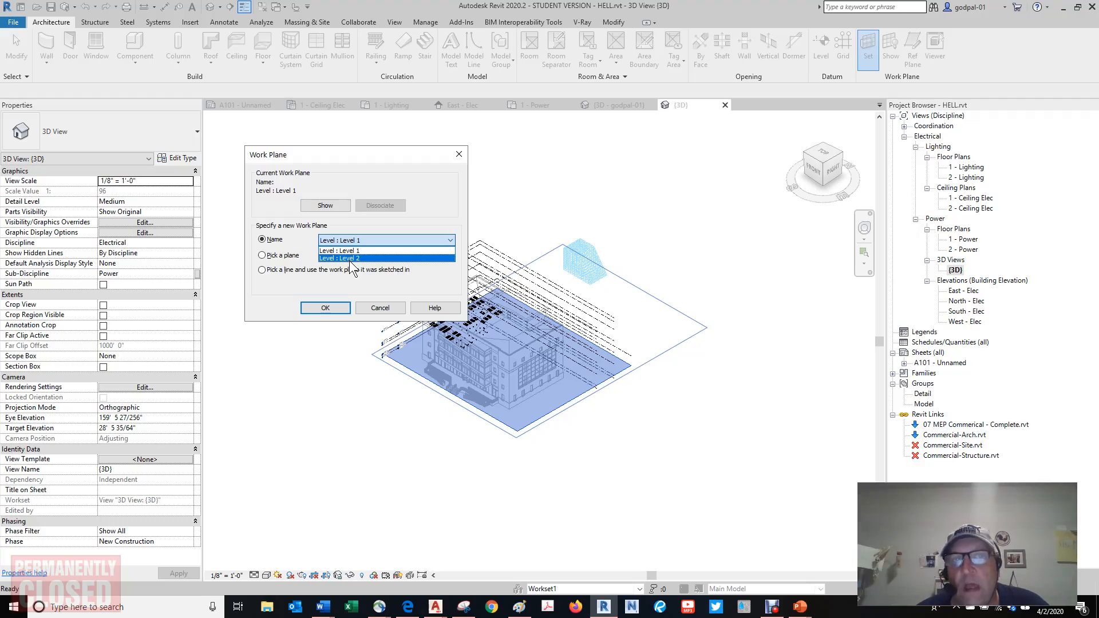
pyautogui.click(263, 255)
pyautogui.click(262, 256)
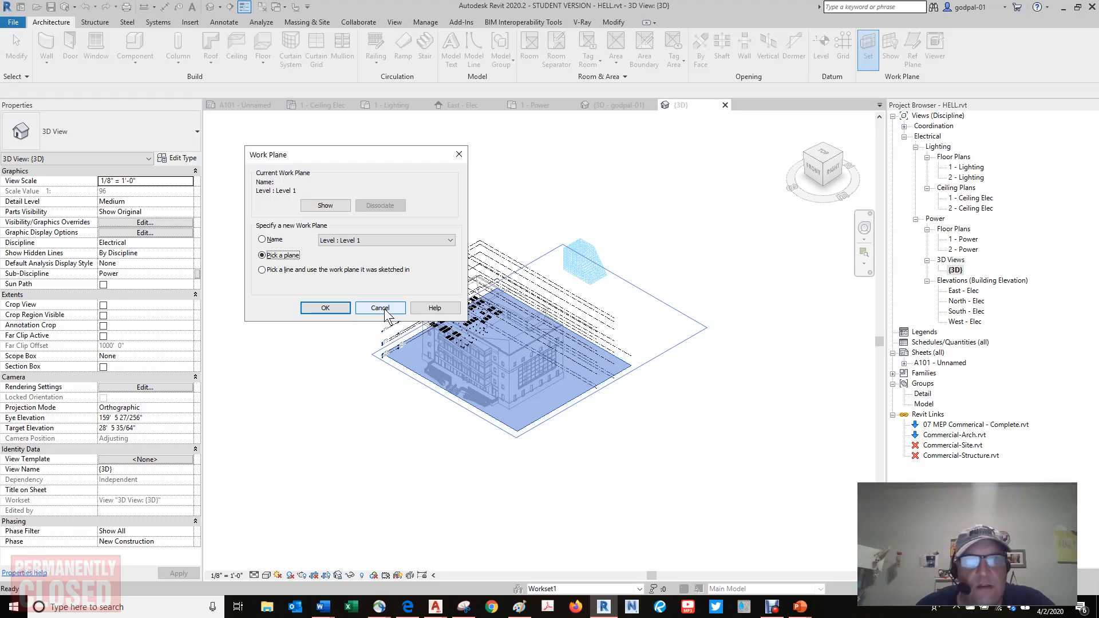
pyautogui.click(334, 308)
pyautogui.scroll(5, 589, 275)
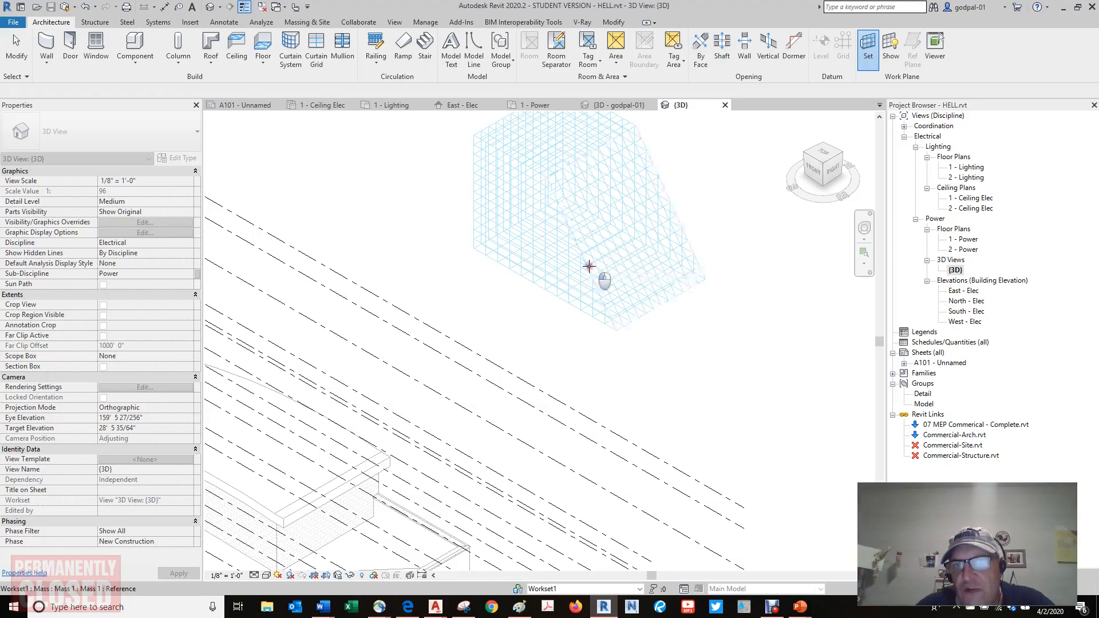
pyautogui.click(588, 265)
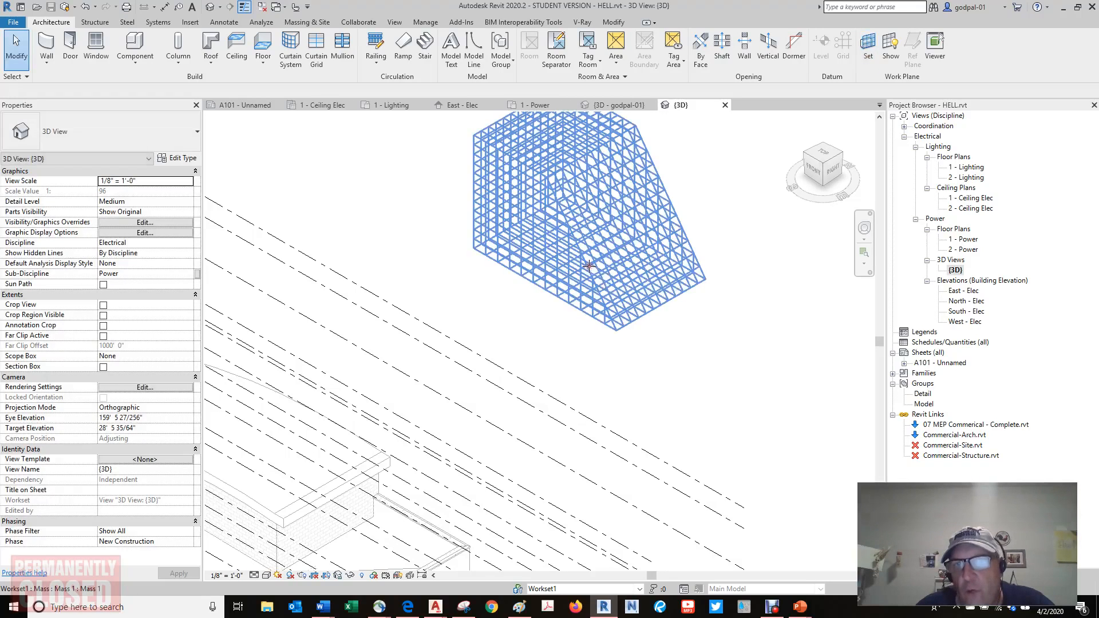
# Step: Show the work plane on the mass's sloped face and examine how it aligns with the divided surface
pyautogui.click(891, 46)
pyautogui.moveTo(712, 232); pyautogui.dragTo(602, 328, button='middle')
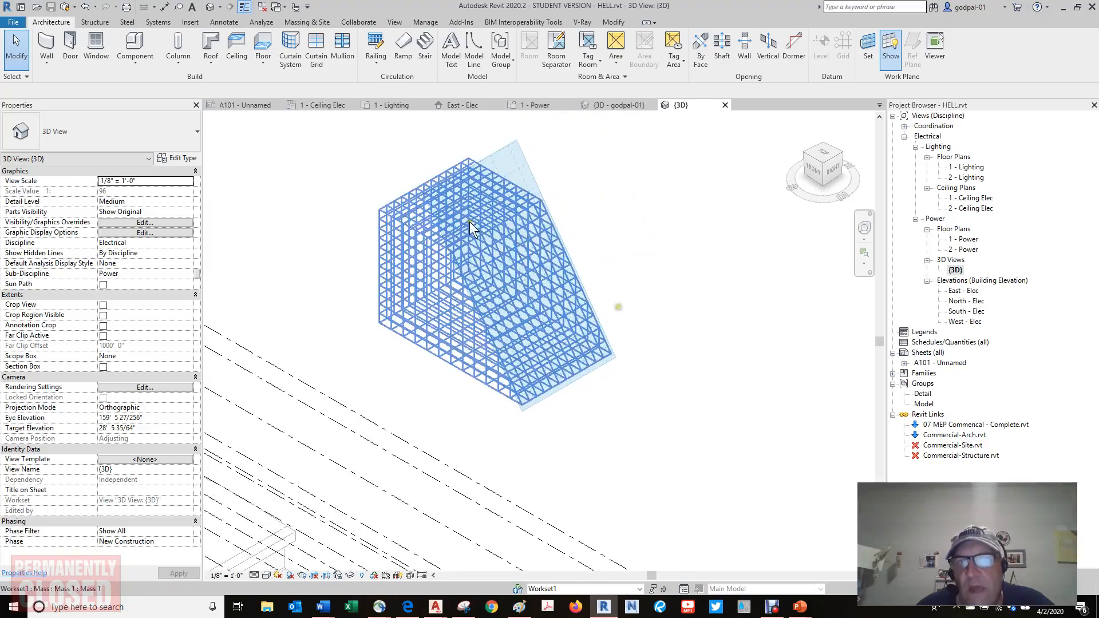
pyautogui.scroll(2, 469, 222)
pyautogui.scroll(3, 603, 168)
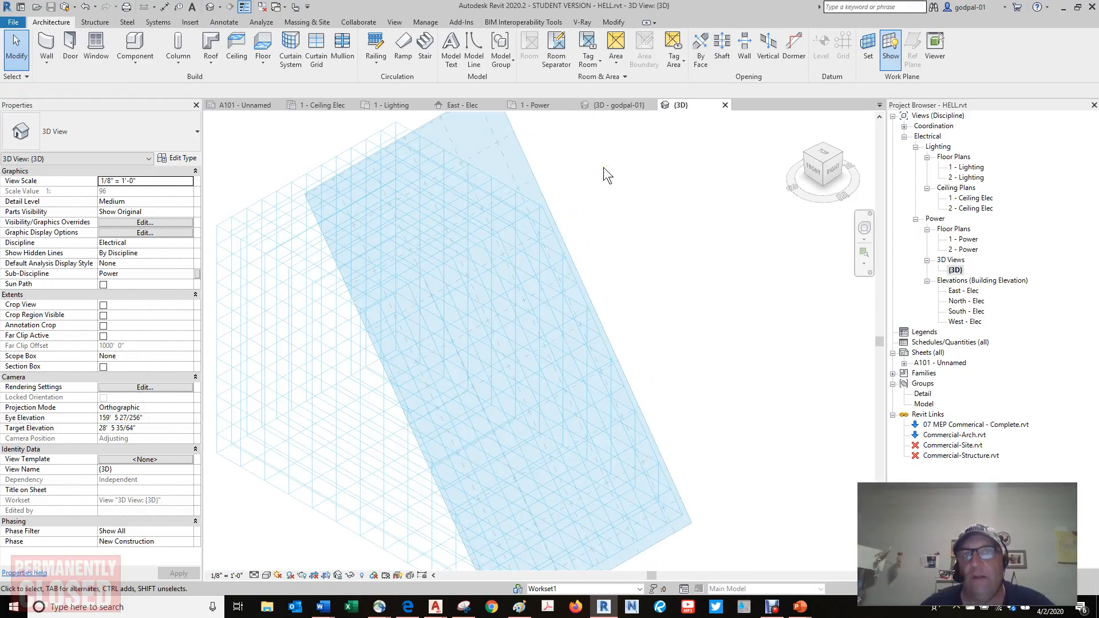
pyautogui.scroll(-1, 605, 167)
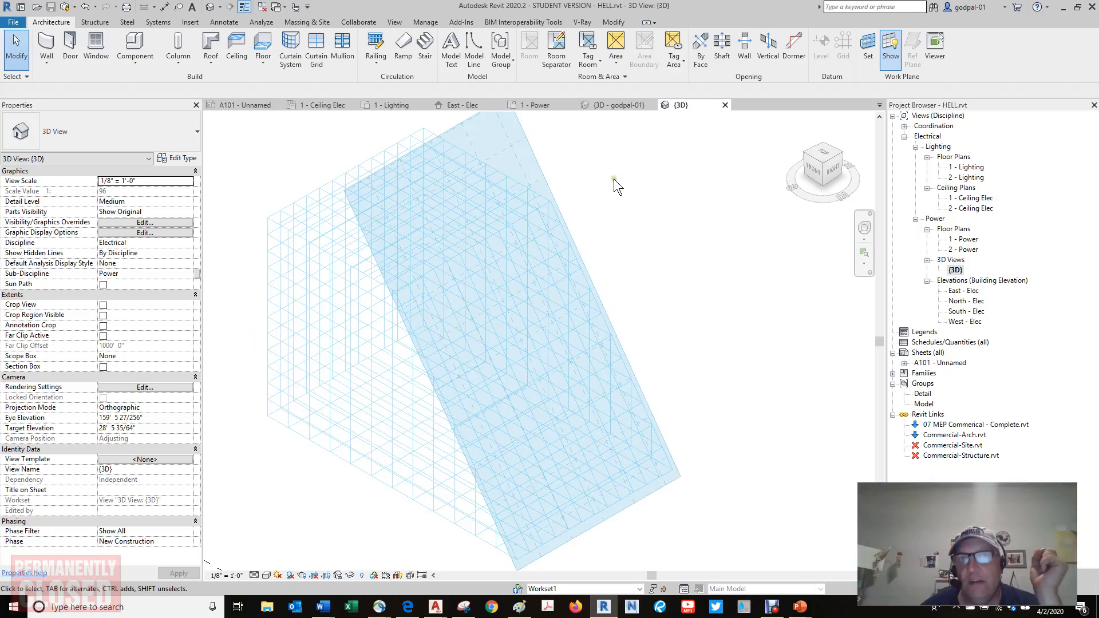
pyautogui.moveTo(614, 178); pyautogui.dragTo(661, 201, button='middle')
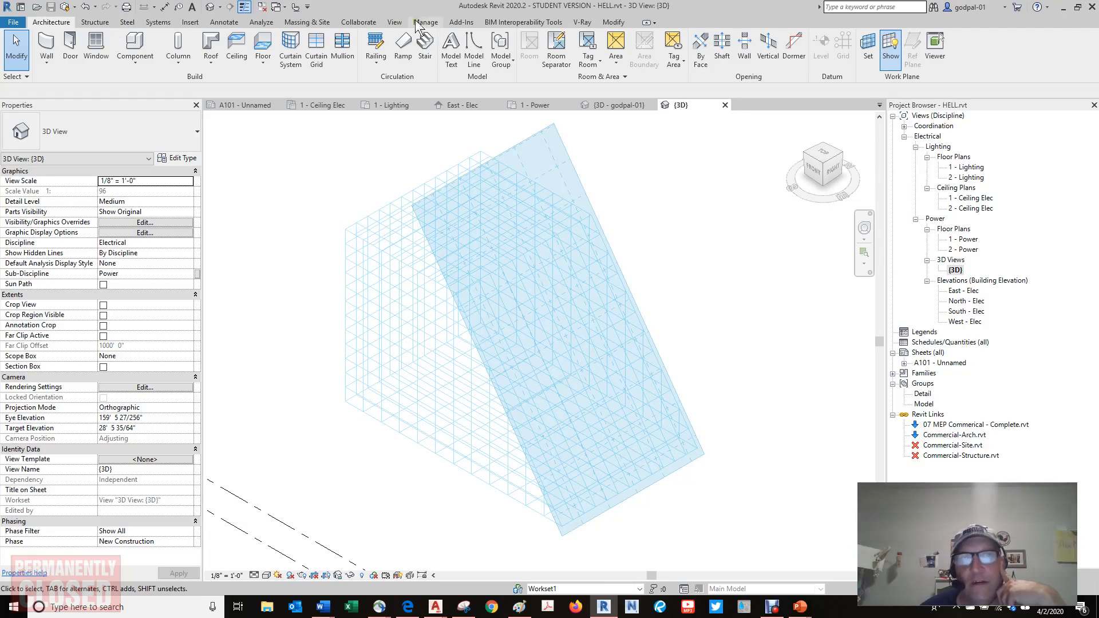
# Step: Draw a 2" rigid nonmetallic conduit run at 9' 0" middle elevation, about 32' through the mass and turning outside its sloped face
pyautogui.click(165, 22)
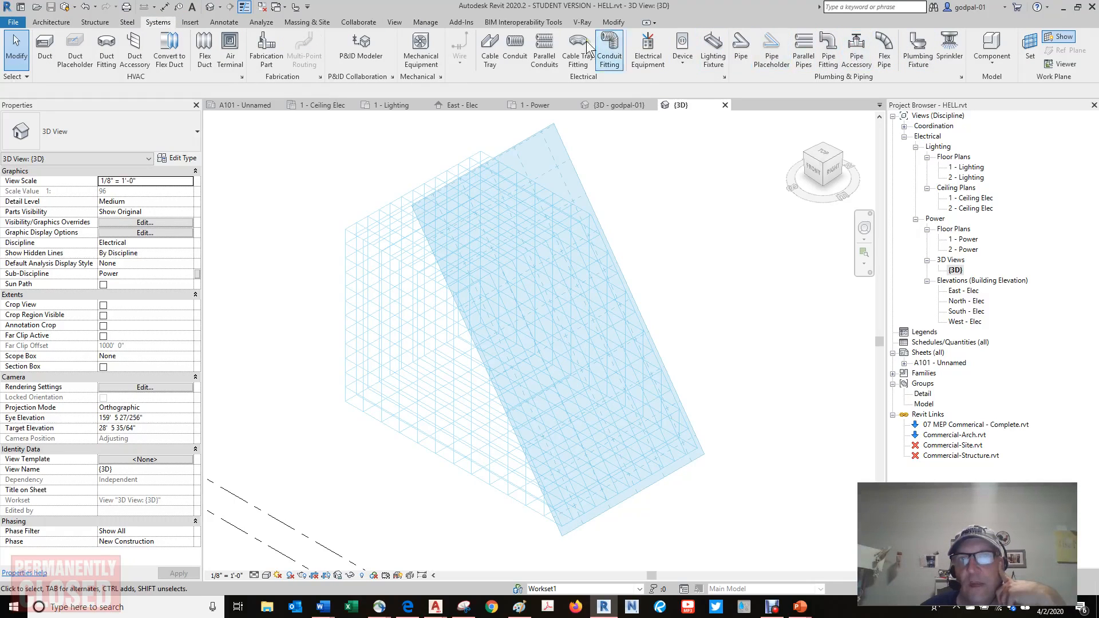
pyautogui.moveTo(564, 76); pyautogui.dragTo(680, 73)
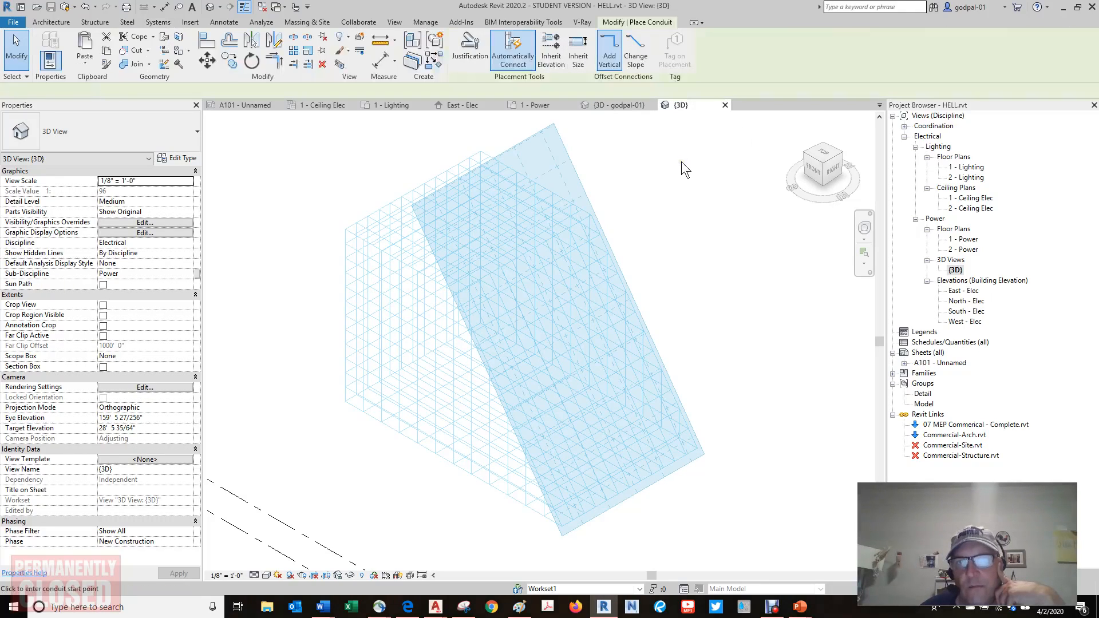
pyautogui.click(442, 216)
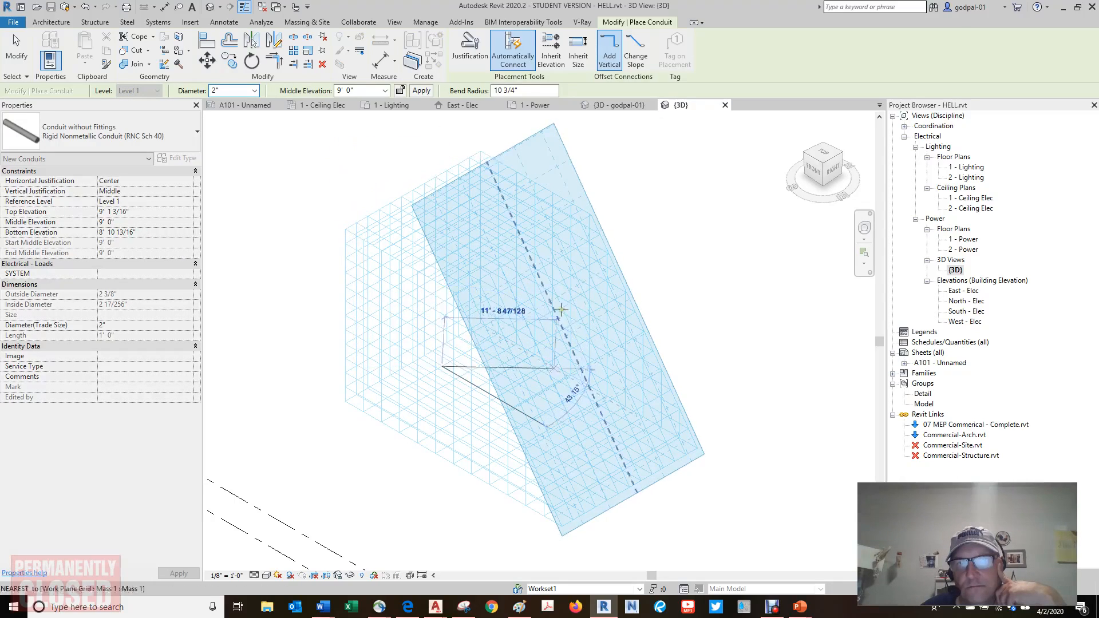
pyautogui.click(661, 238)
pyautogui.click(658, 163)
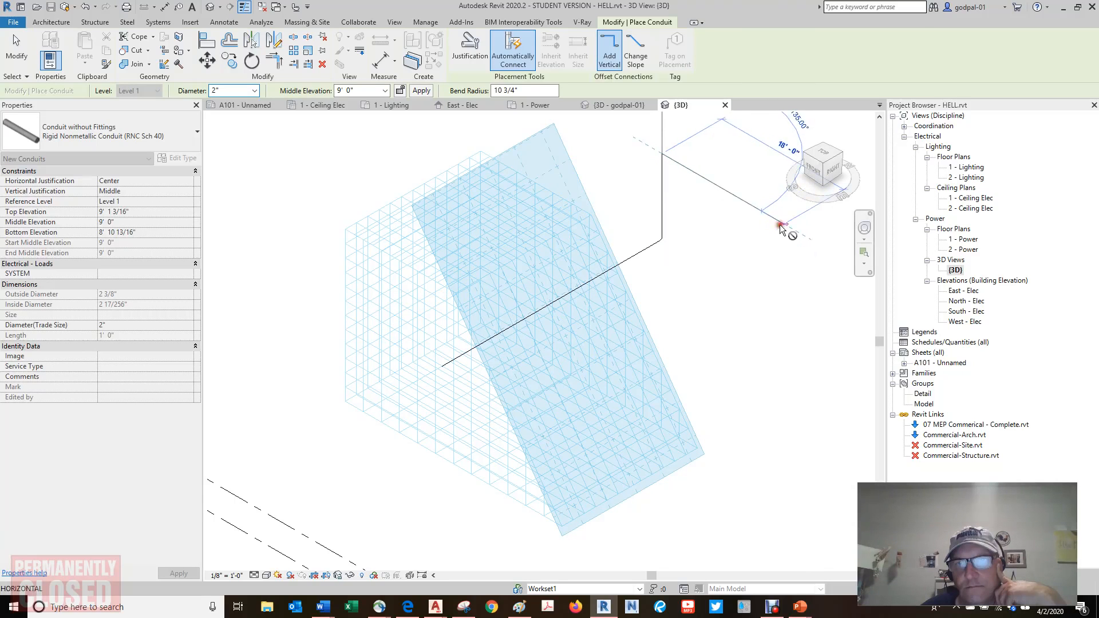
pyautogui.scroll(-2, 735, 178)
pyautogui.moveTo(736, 178); pyautogui.dragTo(491, 297, button='middle')
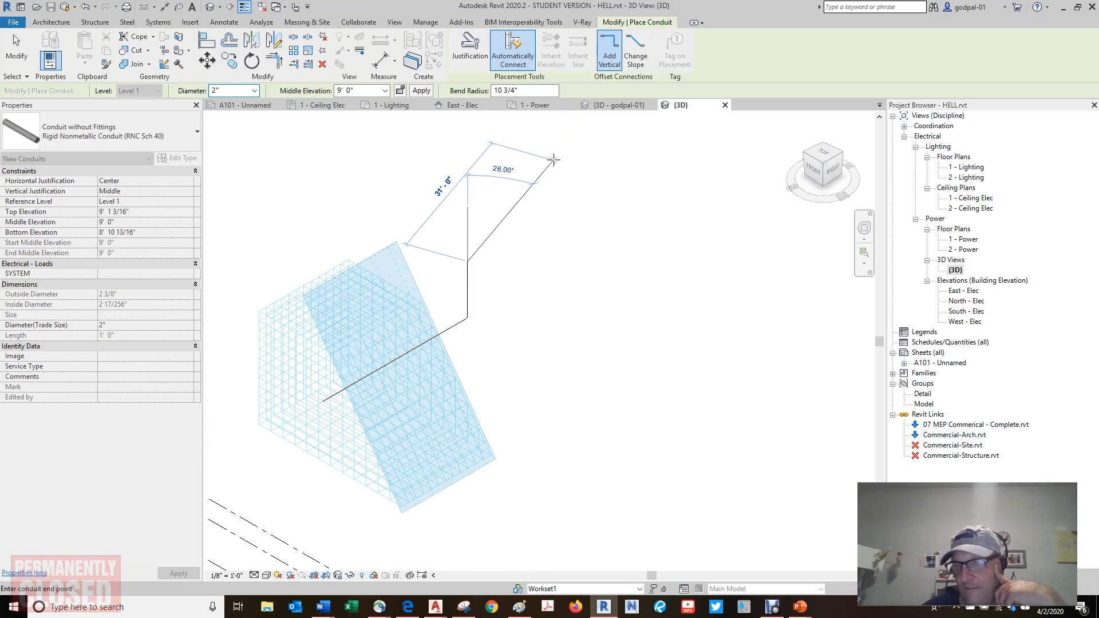
pyautogui.press('Escape')
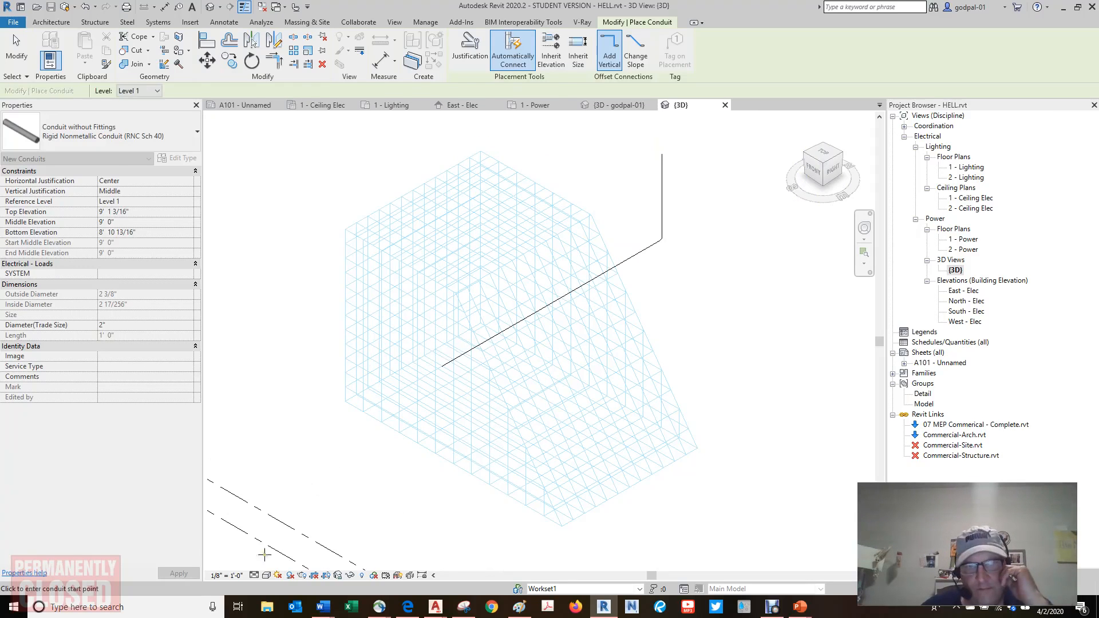
# Step: Set the 3D view's detail level to Fine and its visual style to Realistic, and end conduit placement
pyautogui.click(254, 574)
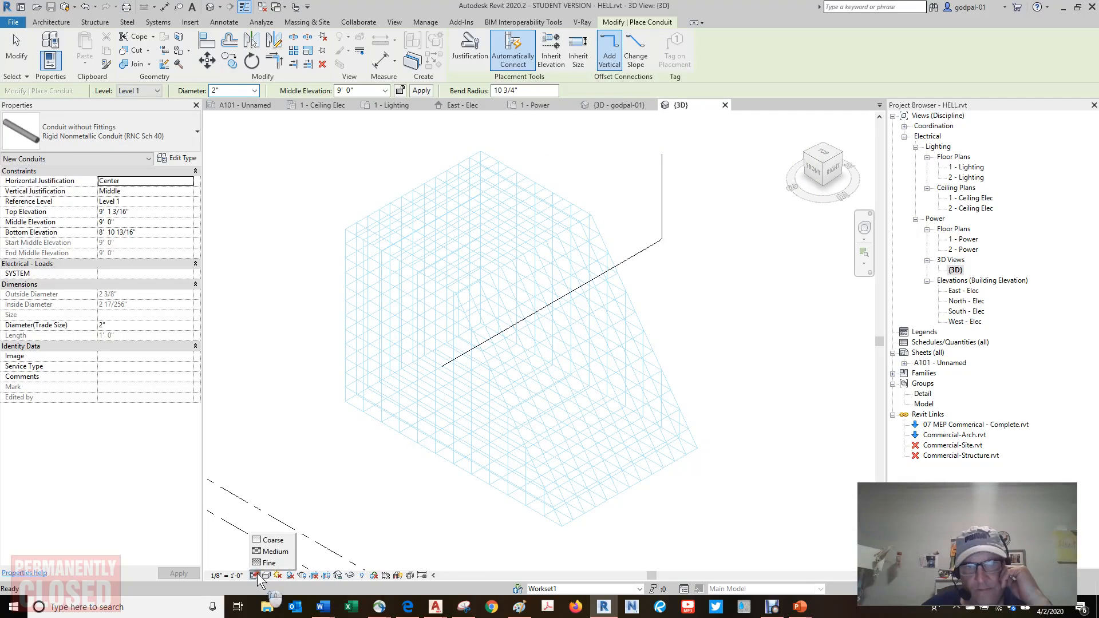
pyautogui.click(269, 565)
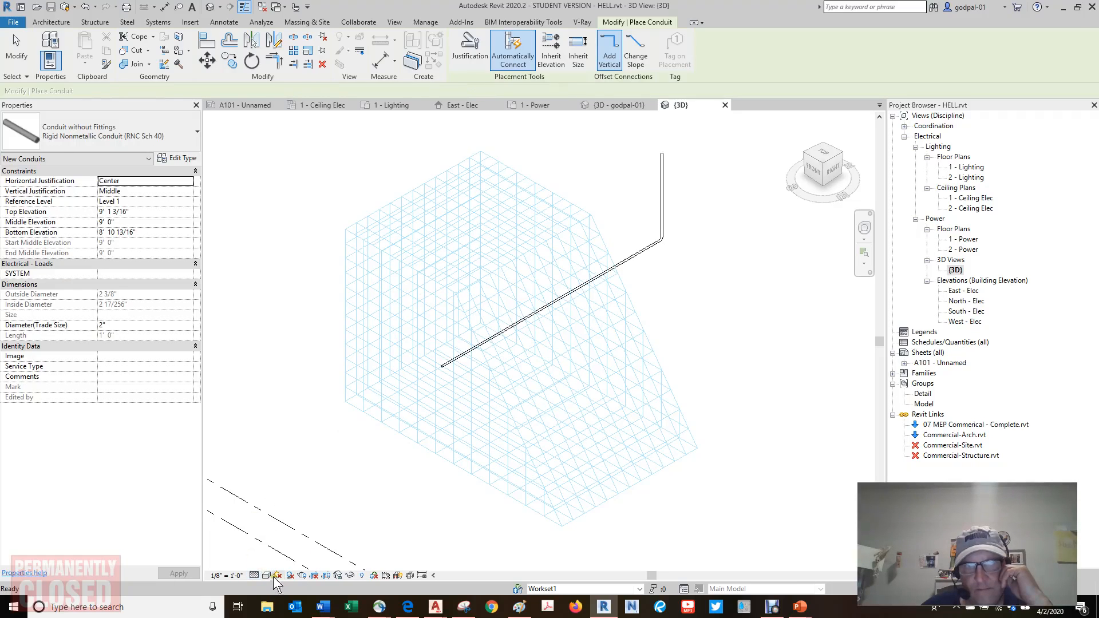
pyautogui.scroll(5, 668, 246)
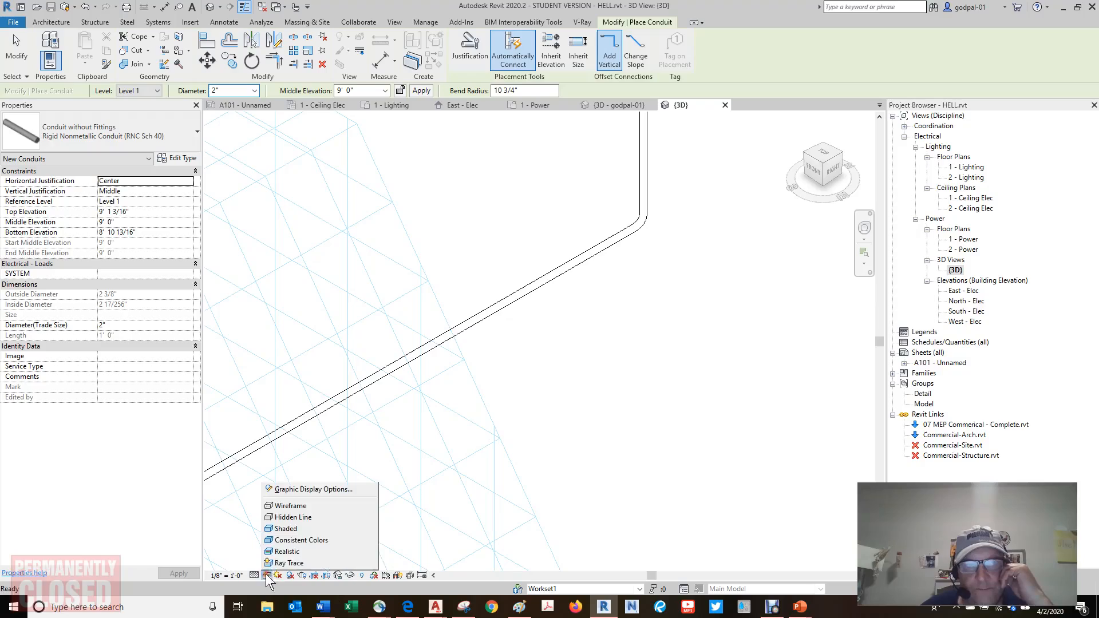
pyautogui.click(287, 551)
pyautogui.moveTo(282, 478)
pyautogui.mouseDown(button='middle')
pyautogui.moveTo(386, 393)
pyautogui.moveTo(408, 412)
pyautogui.moveTo(637, 355)
pyautogui.moveTo(711, 295)
pyautogui.mouseUp(button='middle')
pyautogui.click(14, 50)
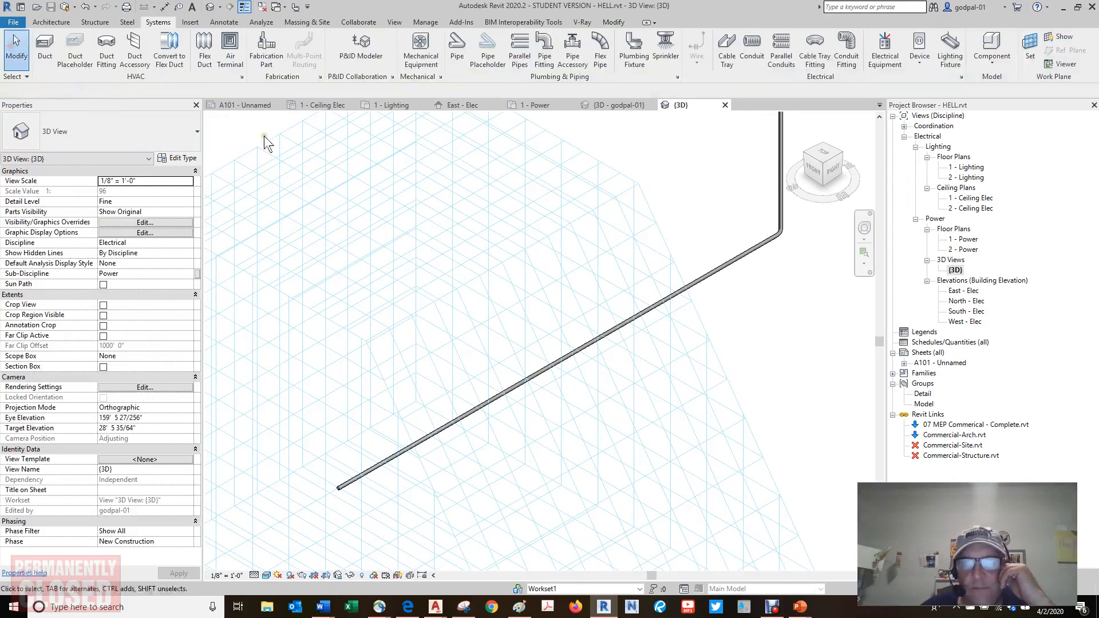
# Step: Change the type of the long conduit segment through the mass to FIRE ALARM, from Conduit without Fittings
pyautogui.click(727, 263)
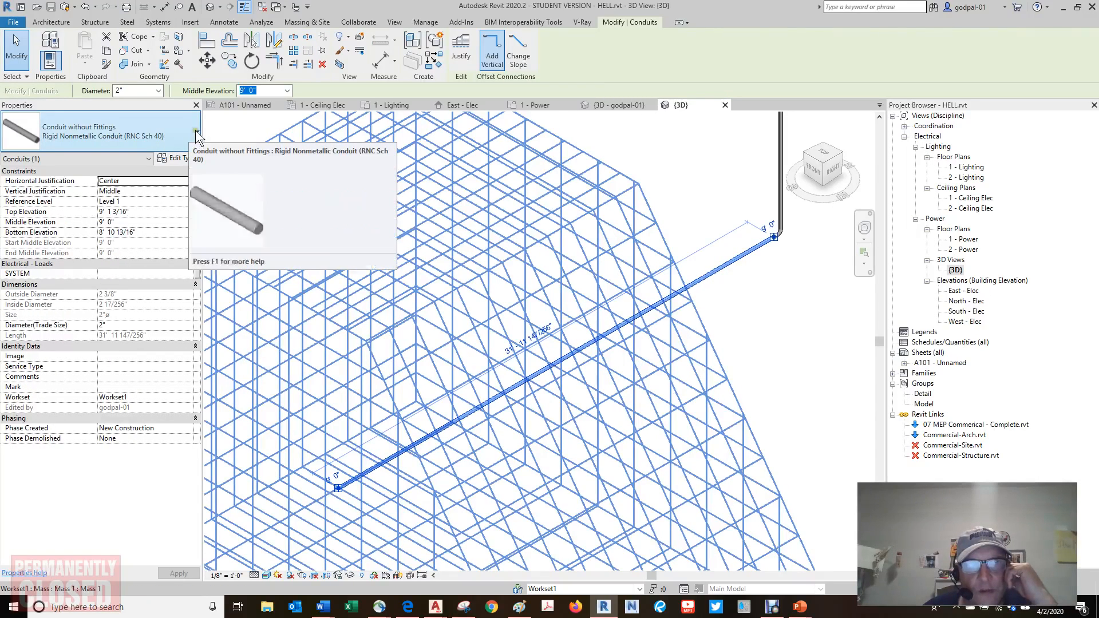
pyautogui.click(197, 136)
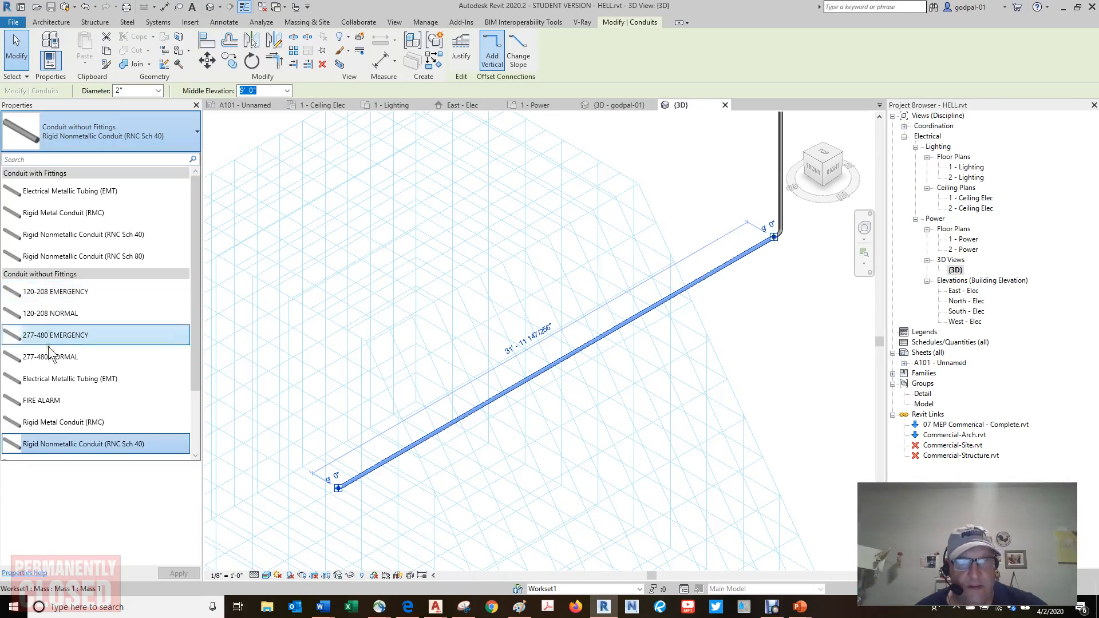
pyautogui.click(47, 402)
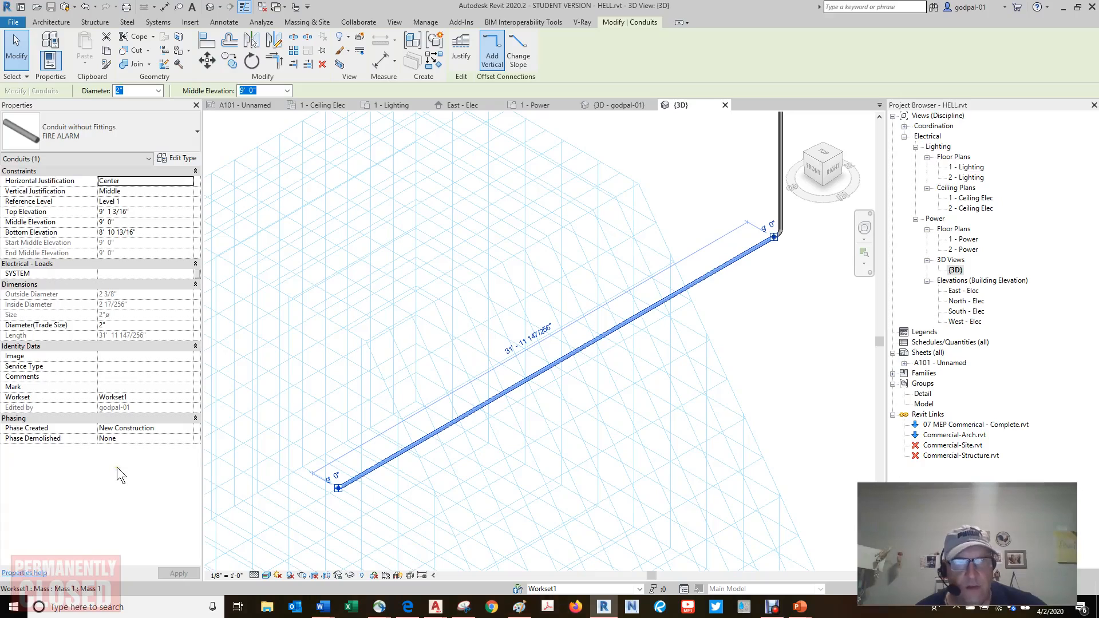
# Step: Set the long conduit segment's service type to Signal A, apply it and clear the selection
pyautogui.click(125, 365)
pyautogui.click(187, 367)
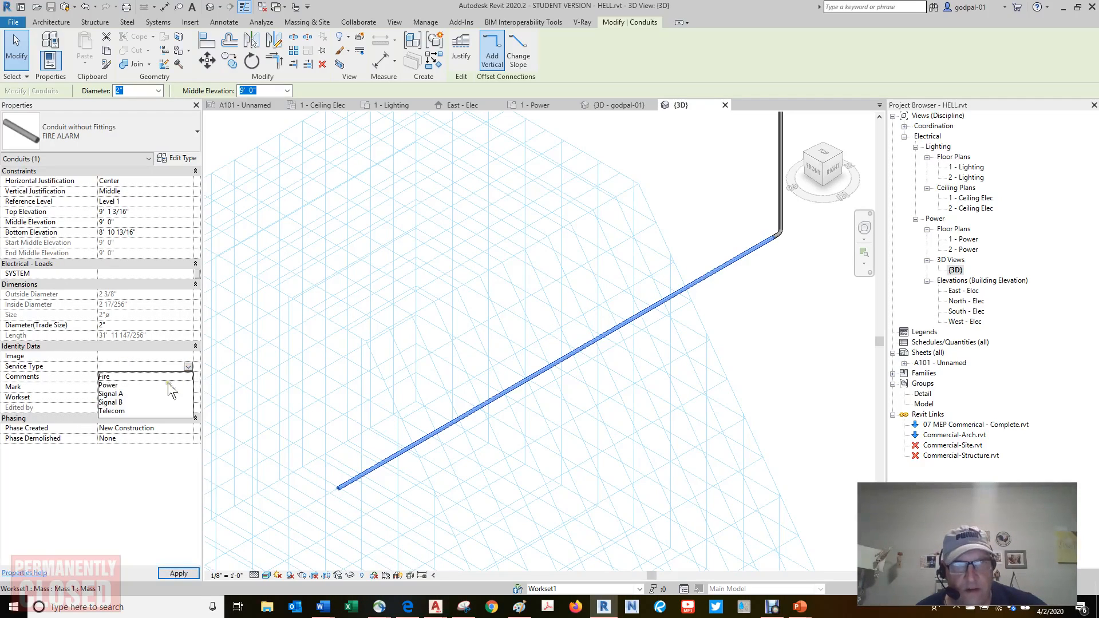
pyautogui.click(111, 393)
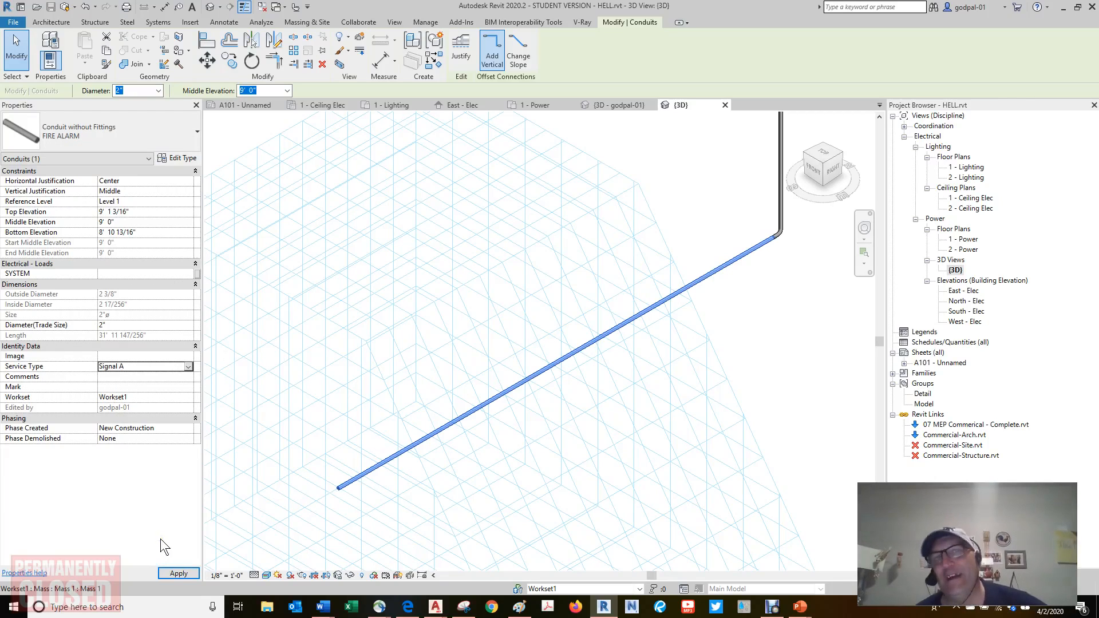
pyautogui.click(178, 573)
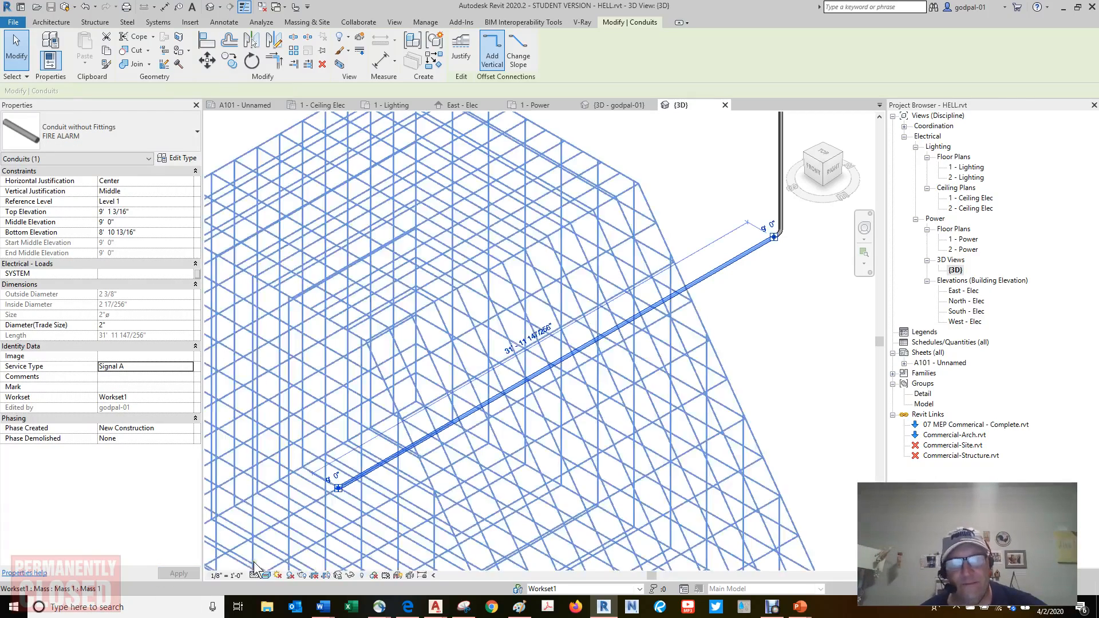
pyautogui.press('Escape')
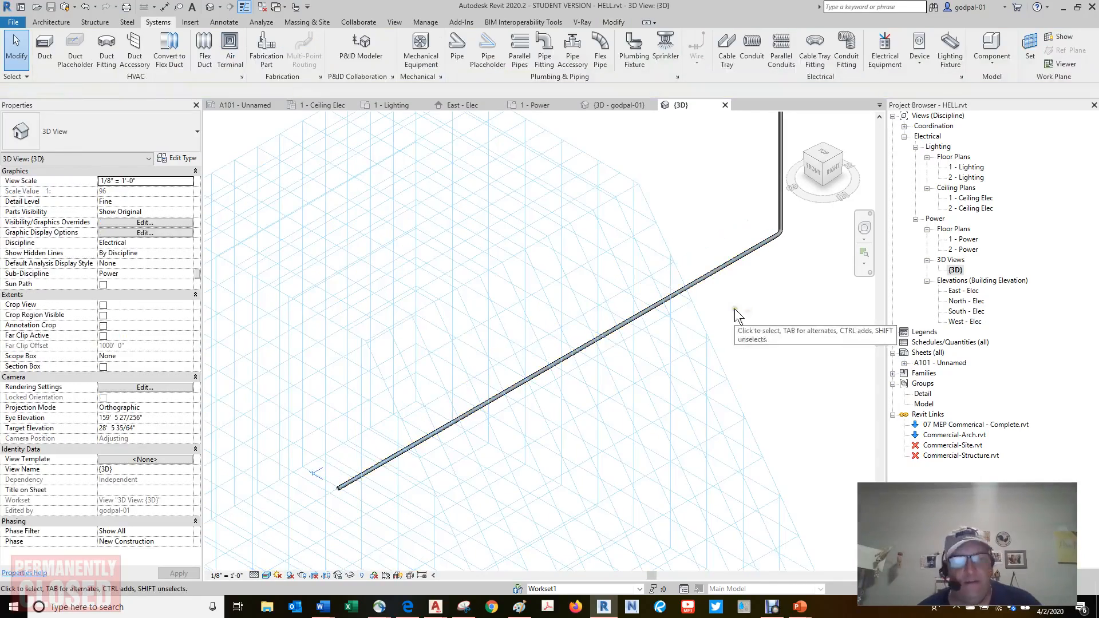
pyautogui.scroll(-6, 735, 310)
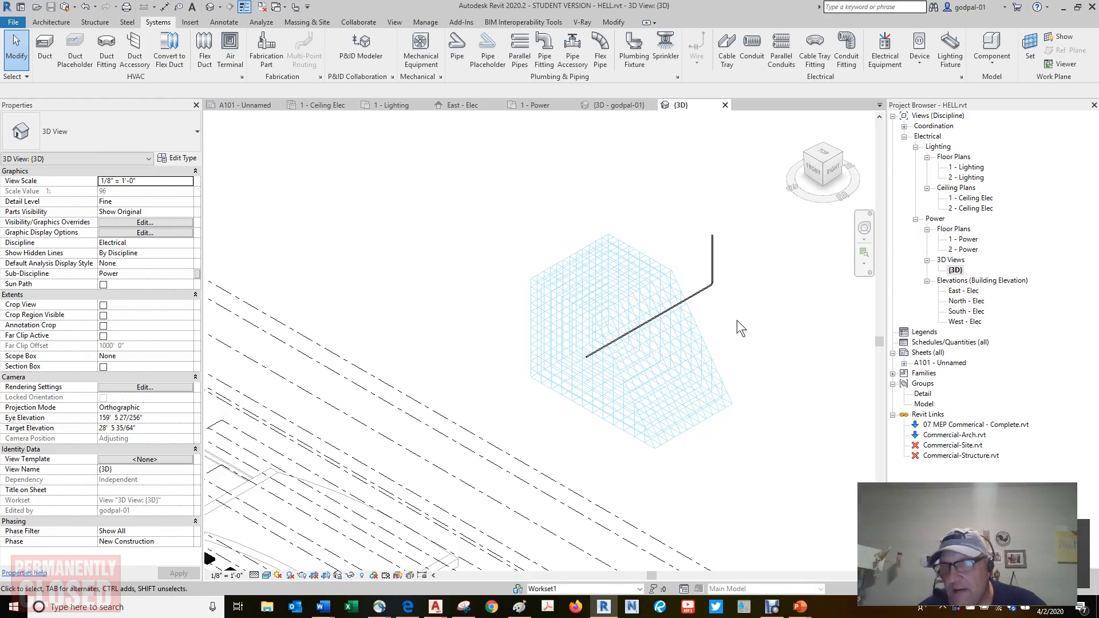
pyautogui.moveTo(737, 321); pyautogui.dragTo(648, 314, button='middle')
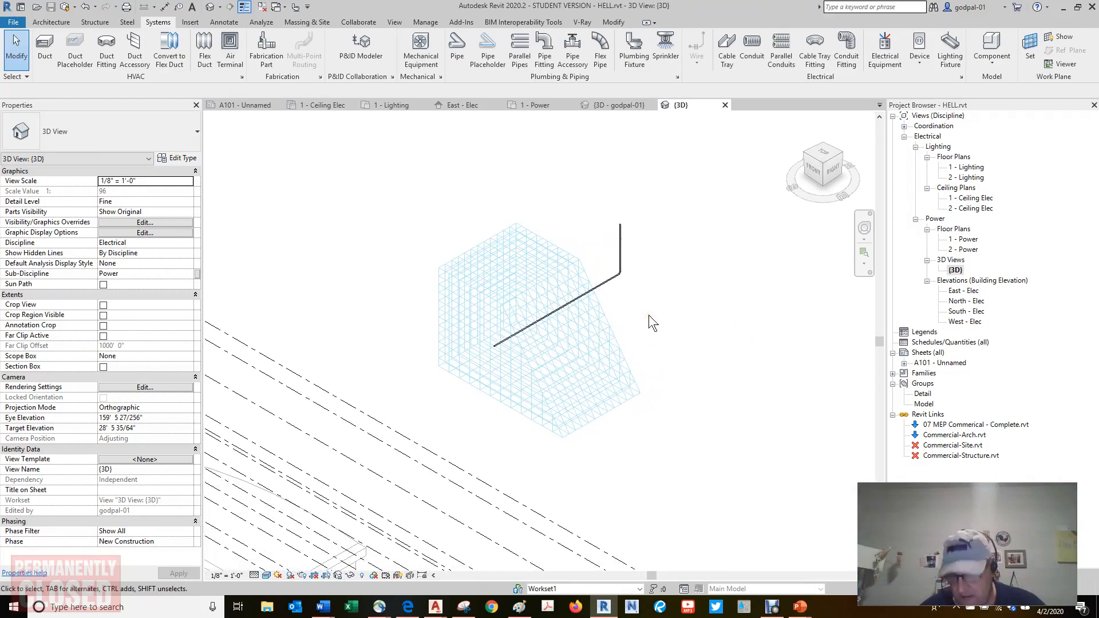